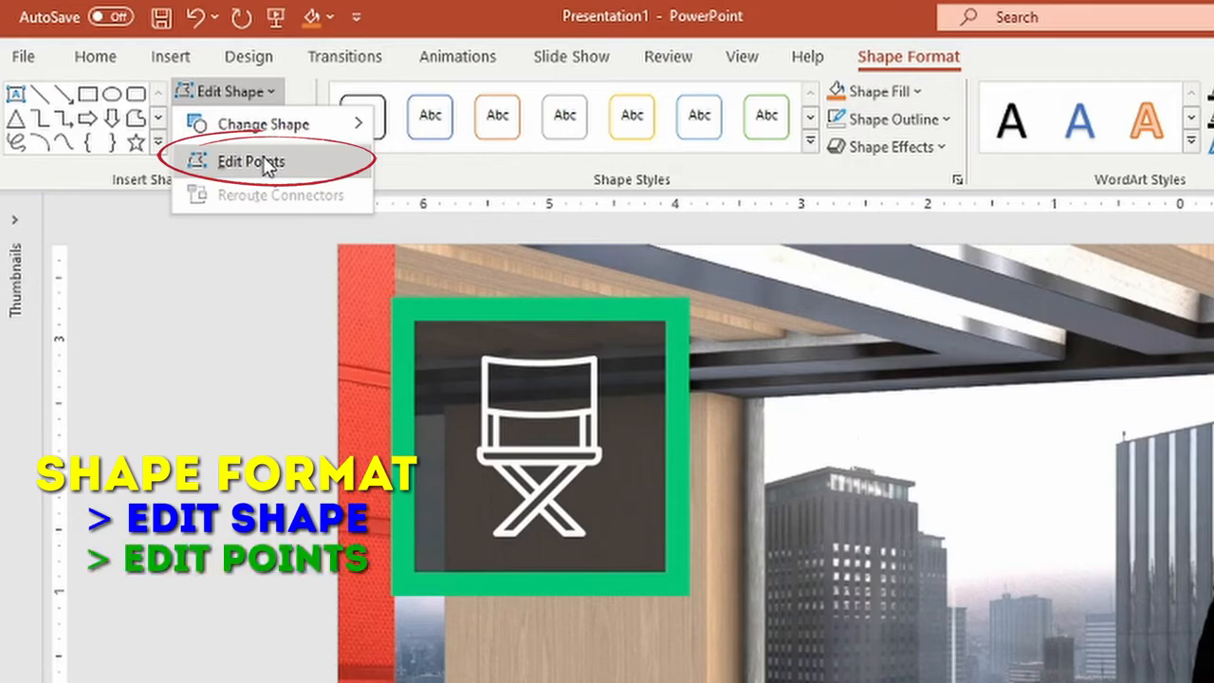
Edit the upper front rectangle's points so its corners match the desk's upper front panel
left_click(267, 165)
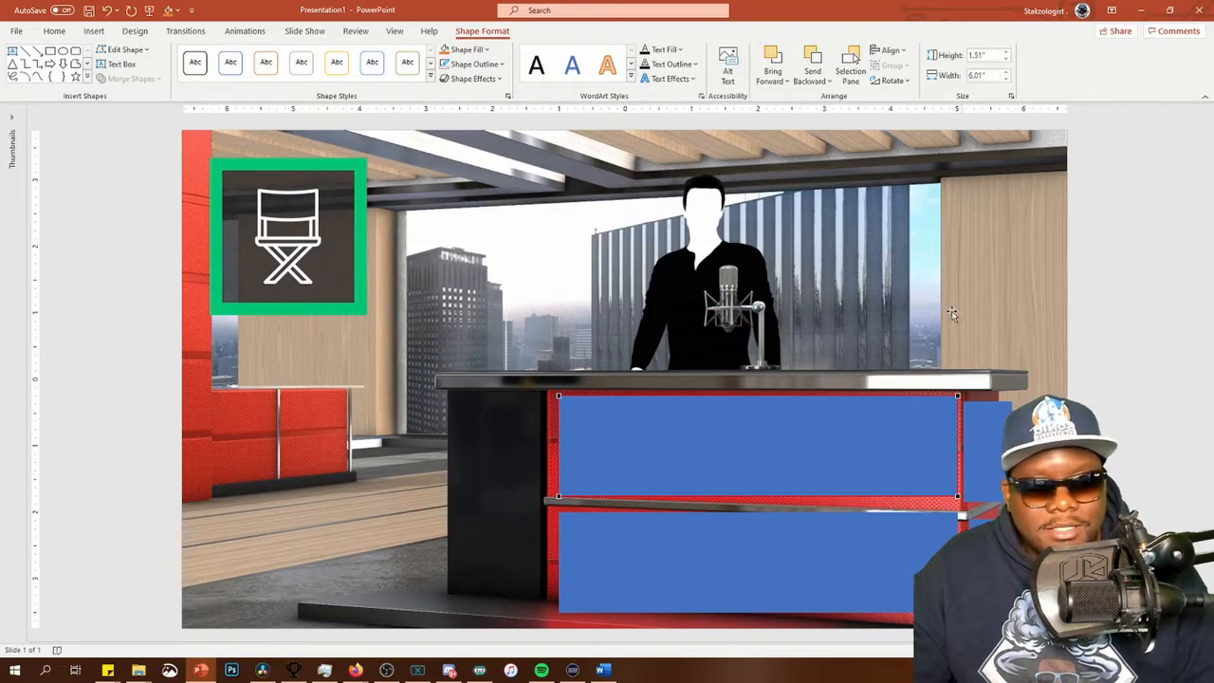
left_click_drag(558, 396, 548, 390)
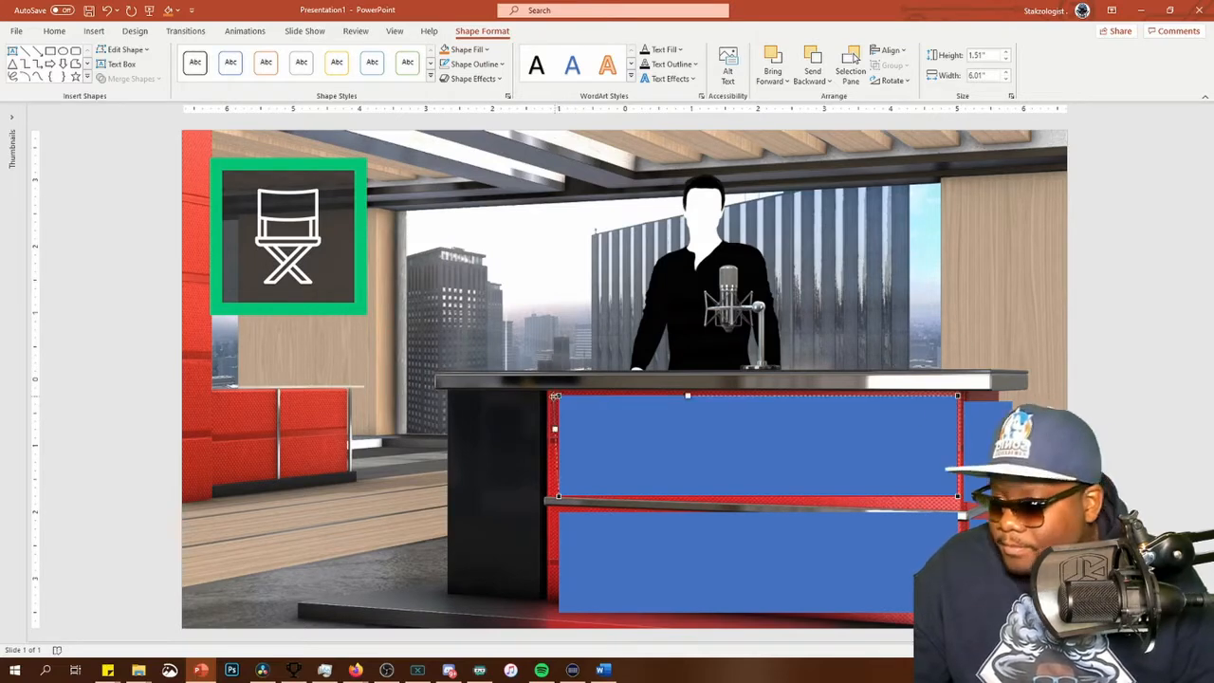
left_click_drag(559, 496, 547, 497)
left_click_drag(957, 496, 965, 509)
left_click_drag(957, 395, 965, 391)
scroll(455, 569, "up", 10)
left_click_drag(381, 501, 377, 503)
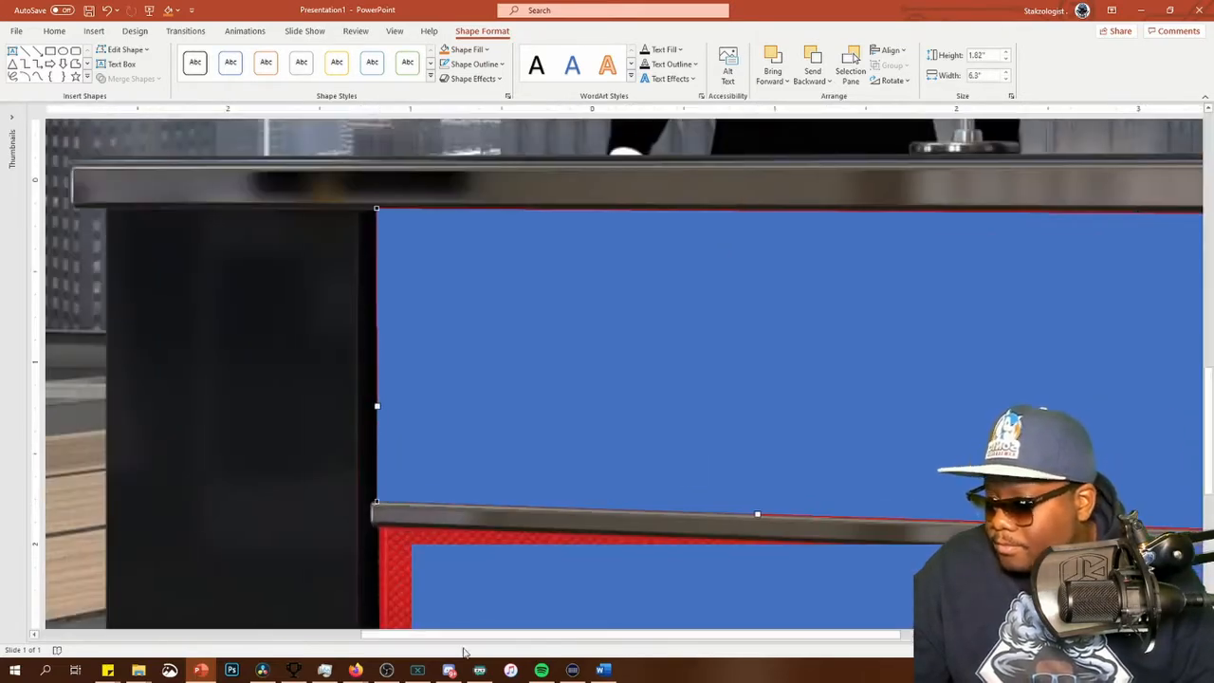
Refine the two right-hand corner points of the upper front rectangle to meet the panel's edge
left_click_drag(462, 634, 747, 634)
left_click(838, 383)
left_click(124, 50)
left_click(132, 86)
left_click_drag(911, 211, 916, 210)
left_click_drag(910, 540, 914, 539)
Reposition the lower front rectangle and align its upper-left corner point with the desk's lower front panel
scroll(630, 446, "down", 3)
left_click_drag(721, 634, 581, 634)
left_click_drag(305, 405, 276, 372)
left_click_drag(615, 255, 613, 312)
left_click(125, 51)
left_click(132, 86)
left_click_drag(67, 306, 67, 269)
Fit the lower front rectangle's right-hand and lower-left corner points to the lower panel's corners
left_click_drag(607, 635, 733, 634)
left_click_drag(893, 307, 950, 309)
left_click_drag(893, 531, 946, 602)
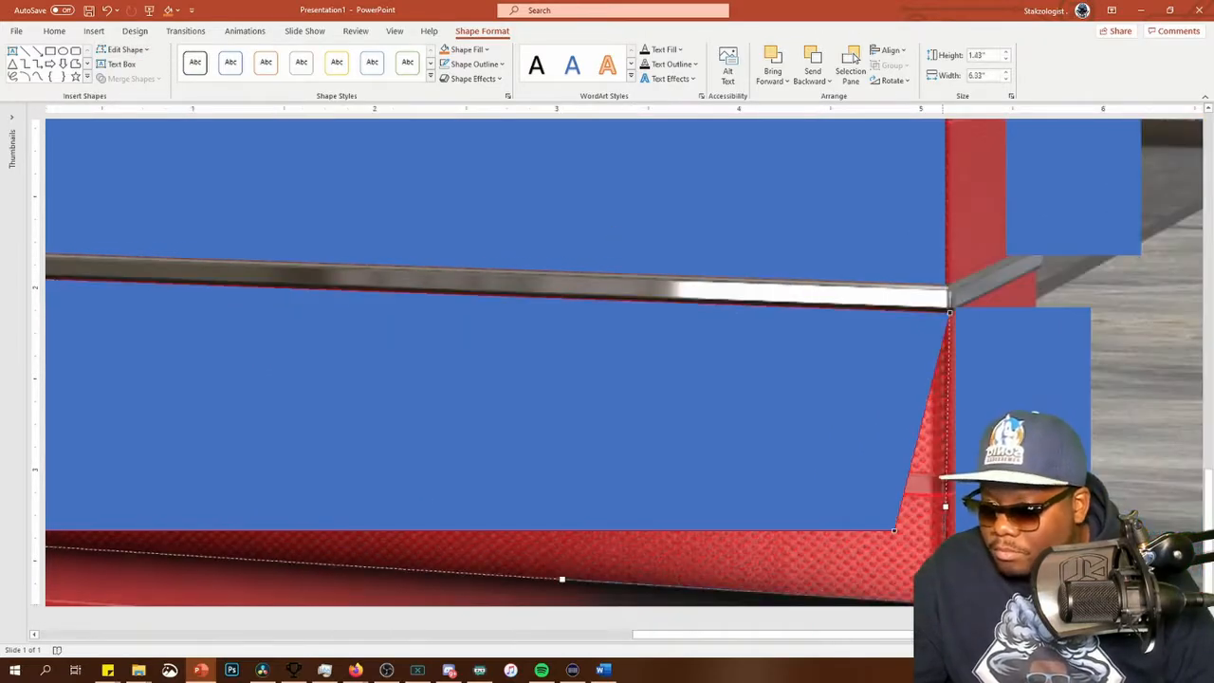
left_click_drag(712, 634, 502, 635)
left_click_drag(259, 530, 266, 531)
Move the lower side rectangle against the desk and edit its points to follow the lower side panel's perspective
left_click_drag(496, 634, 724, 633)
left_click_drag(970, 380, 963, 385)
left_click(126, 50)
left_click(137, 86)
left_click_drag(1042, 313, 993, 271)
left_click_drag(1042, 589, 993, 565)
left_click_drag(906, 589, 905, 604)
left_click_drag(907, 314, 899, 315)
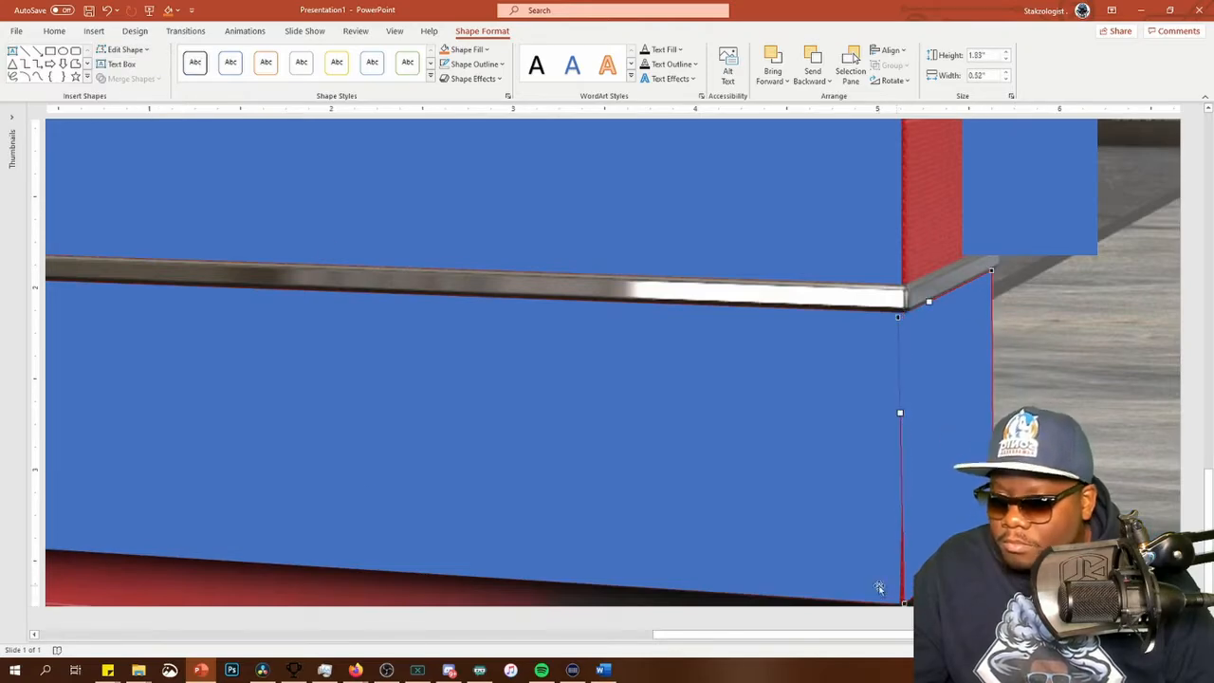
left_click(881, 589)
left_click_drag(901, 603, 906, 604)
left_click(902, 619)
Move the upper side rectangle over the desk's upper side panel and edit its points to match the panel's slanted edges
scroll(948, 427, "up", 3)
left_click_drag(989, 356, 883, 333)
left_click(483, 31)
left_click(126, 50)
left_click(137, 86)
left_click_drag(992, 490, 992, 503)
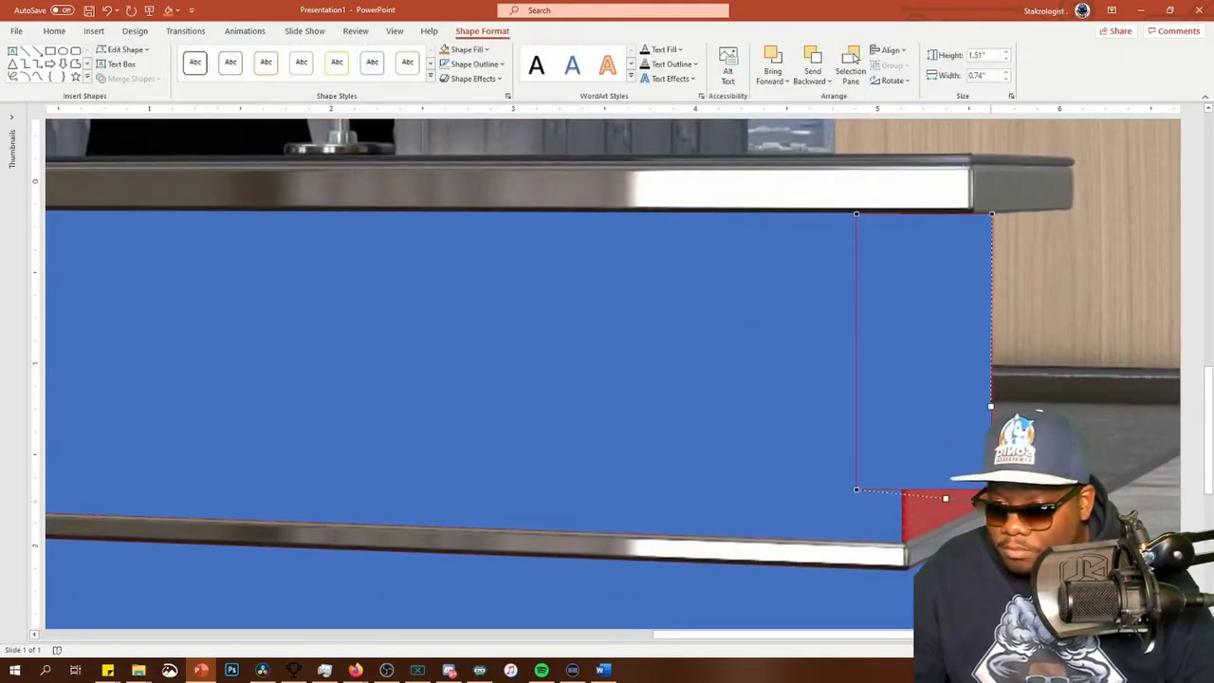
left_click_drag(856, 491, 902, 542)
left_click_drag(856, 214, 859, 214)
Merge the four blue desk-panel shapes into one custom shape with Union, keeping it in place over the desk
left_click(929, 529)
left_click(949, 446)
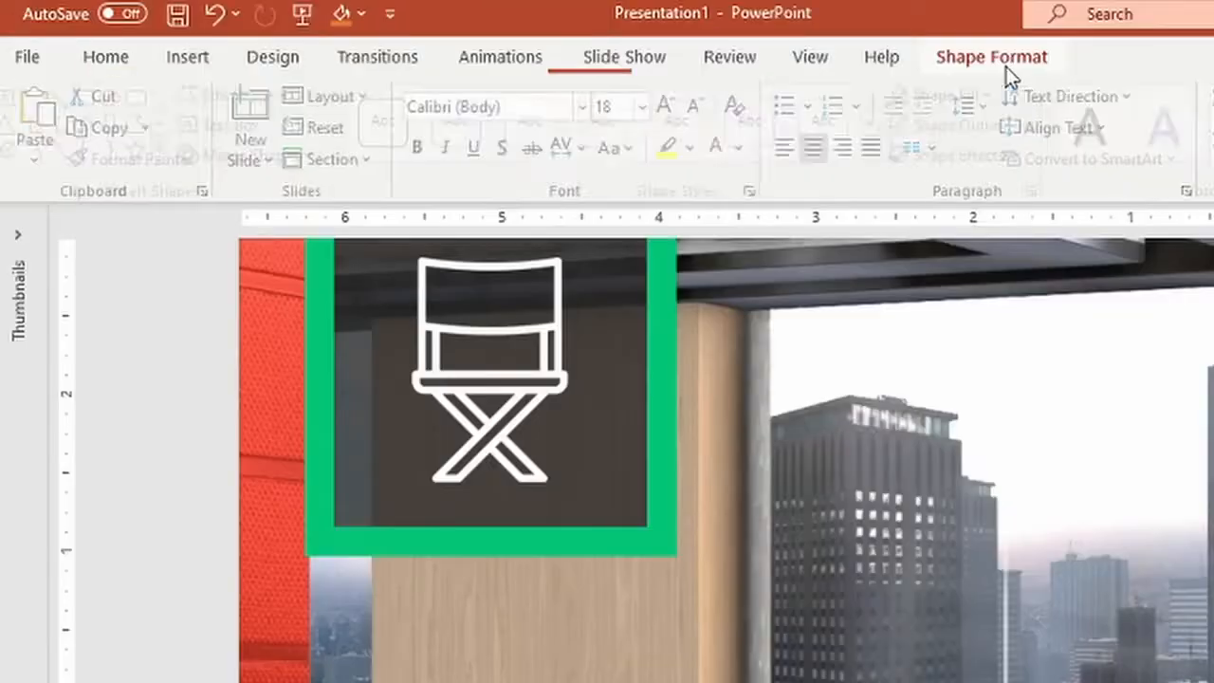
left_click(484, 34)
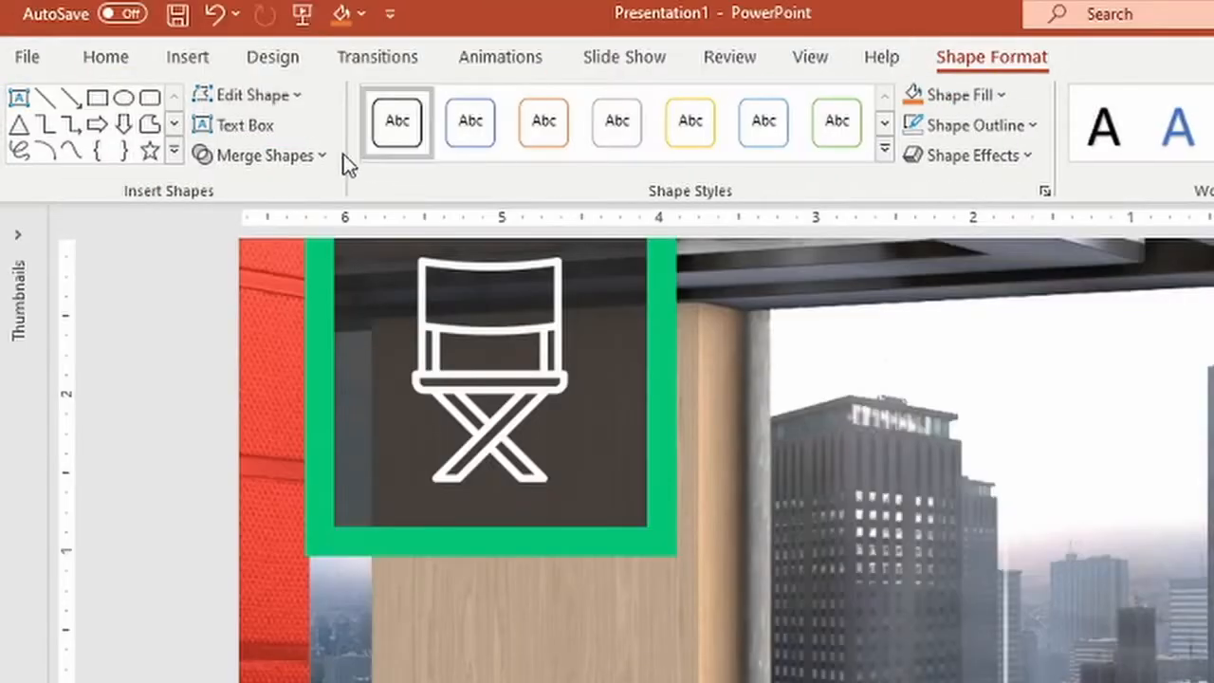
left_click(156, 79)
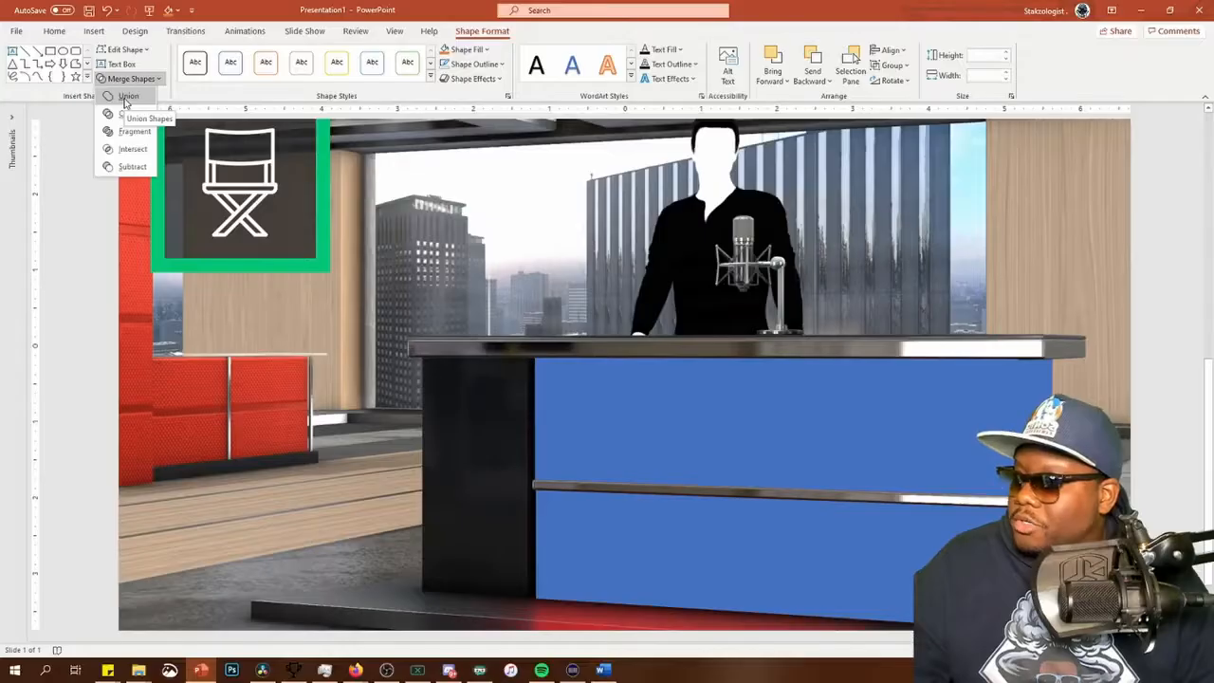
left_click(327, 168)
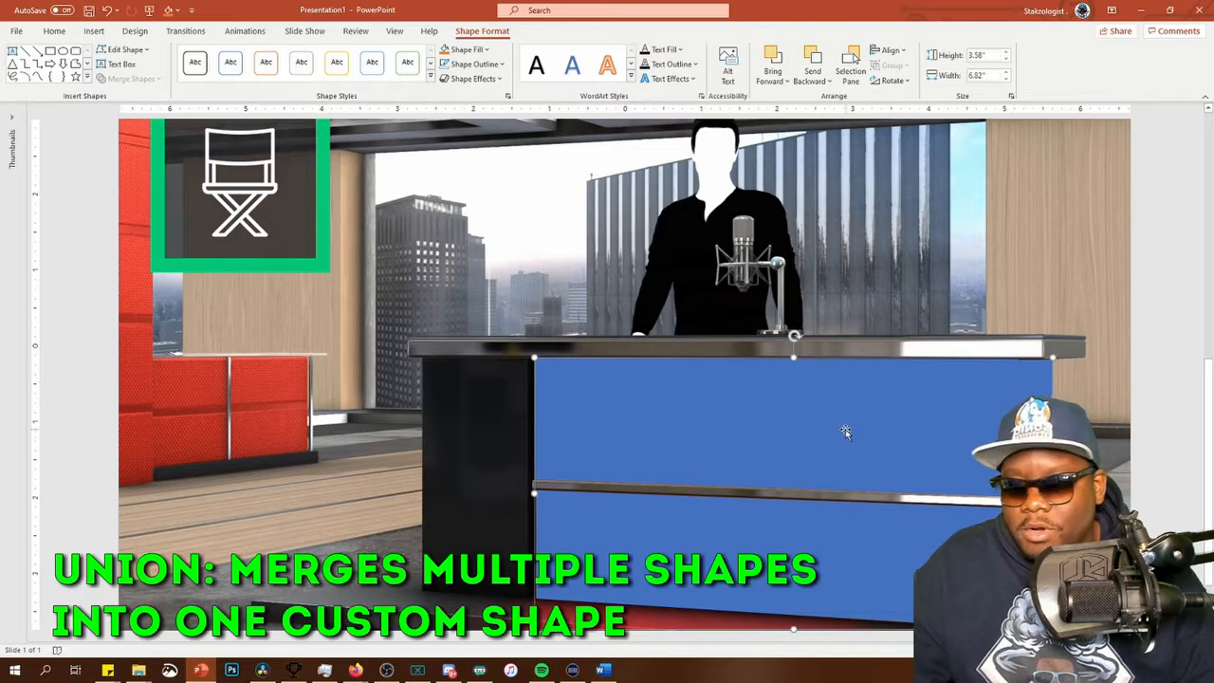
left_click_drag(845, 431, 874, 304)
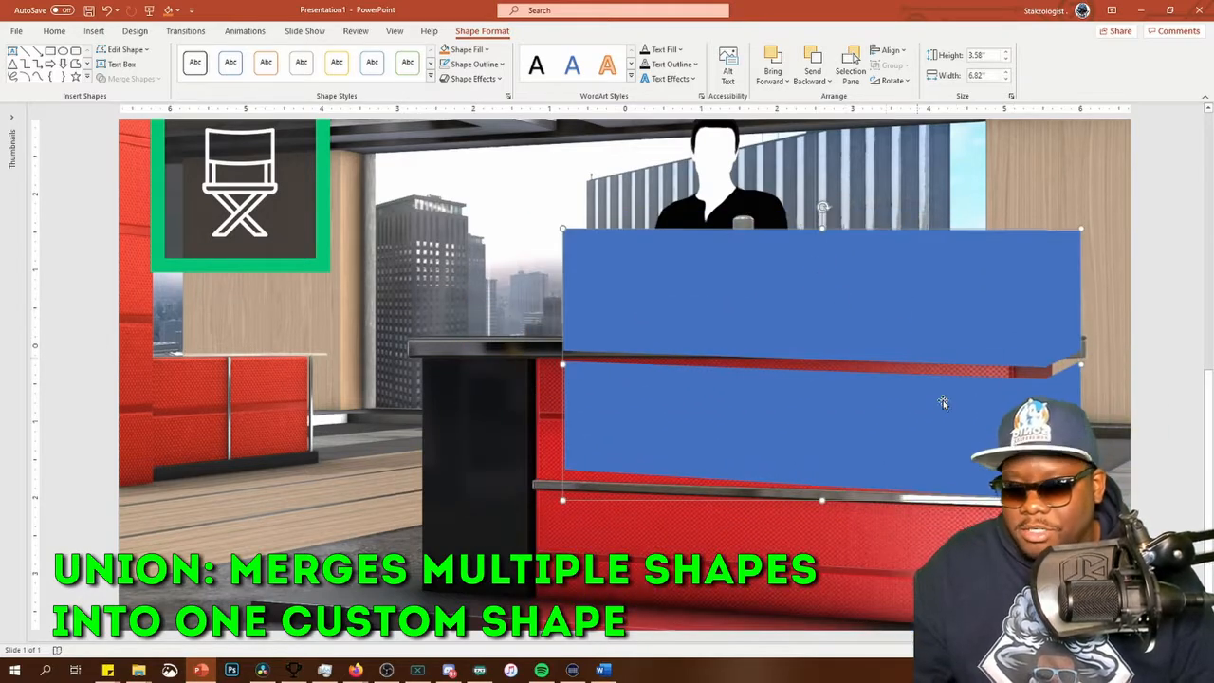
key("ctrl+z")
Select the background picture together with the merged desk shape and apply Fragment to cut the panels out
left_click(424, 267)
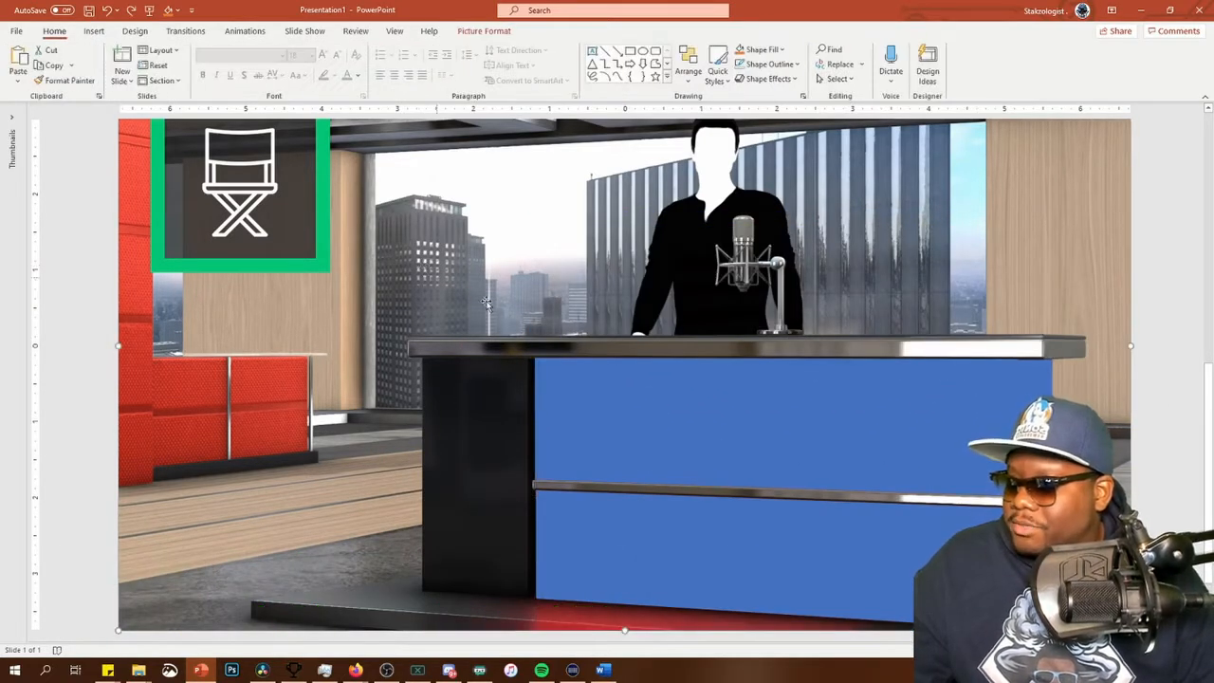
left_click(765, 397)
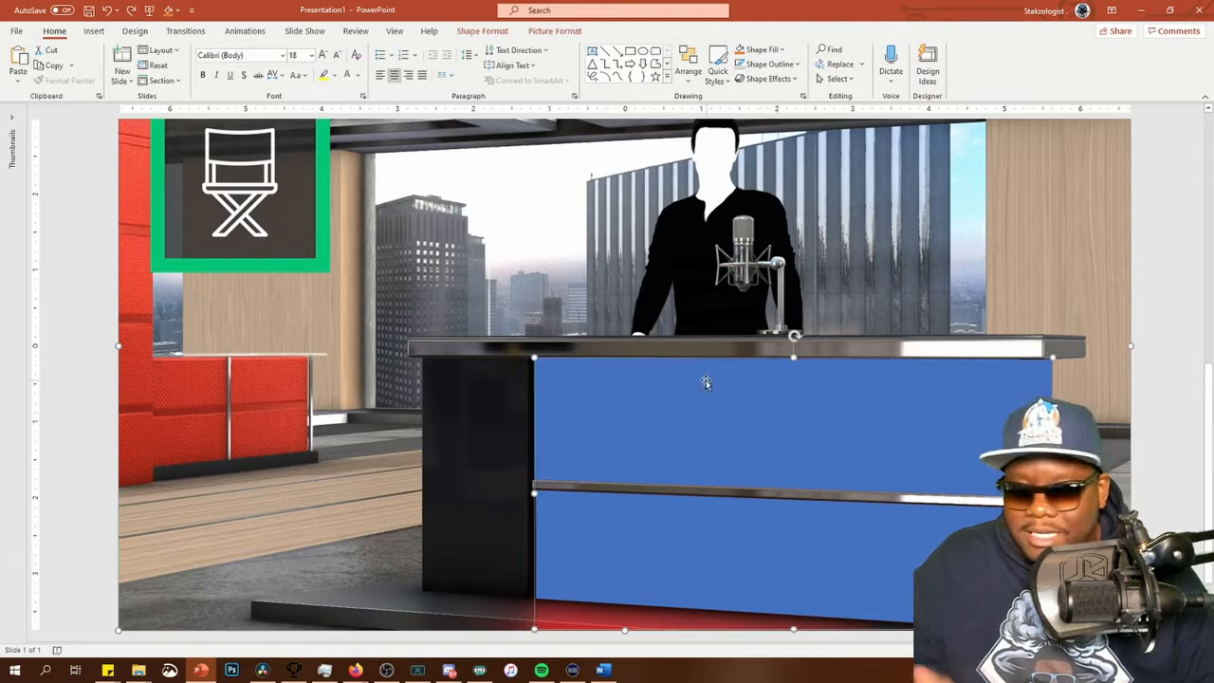
left_click(475, 31)
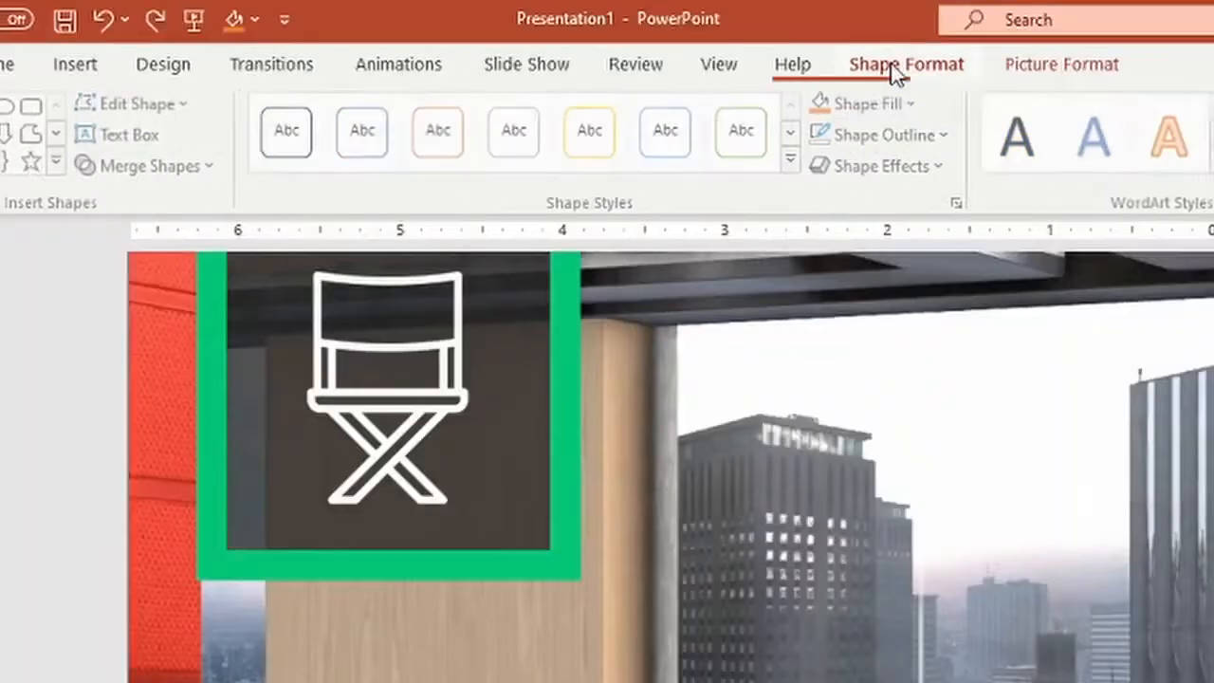
left_click(158, 82)
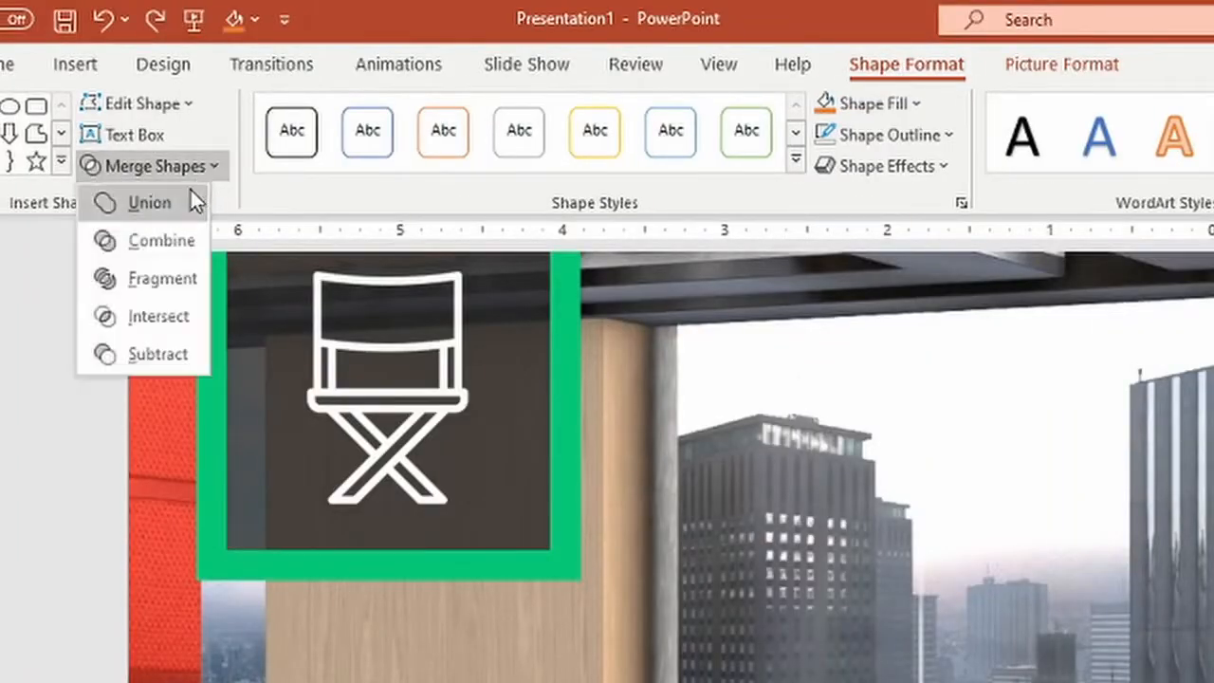
left_click(154, 282)
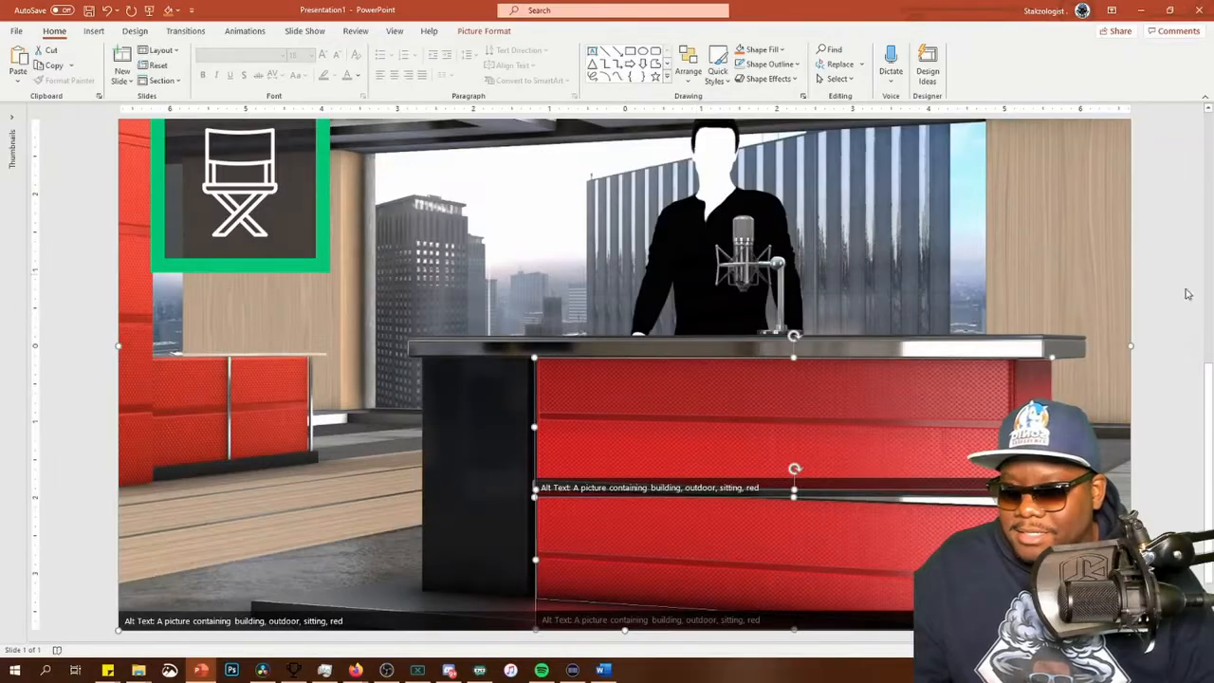
Set the color saturation of the cut-out desk panels to 0%
left_click(865, 408)
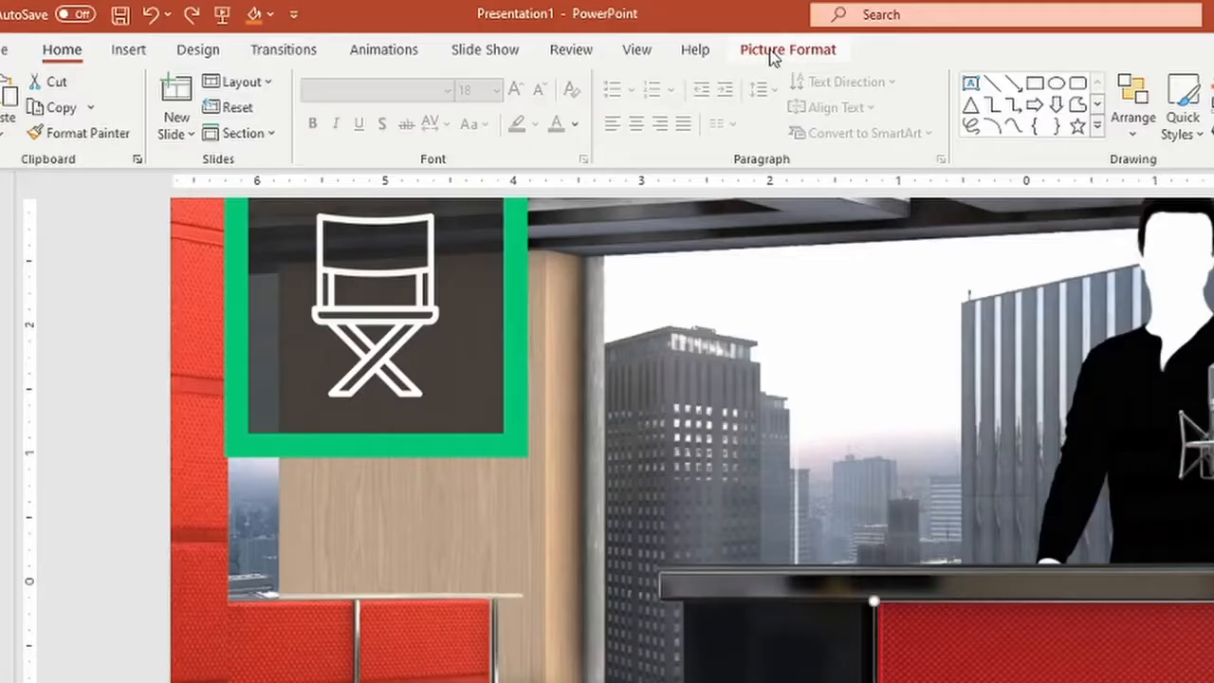
left_click(479, 32)
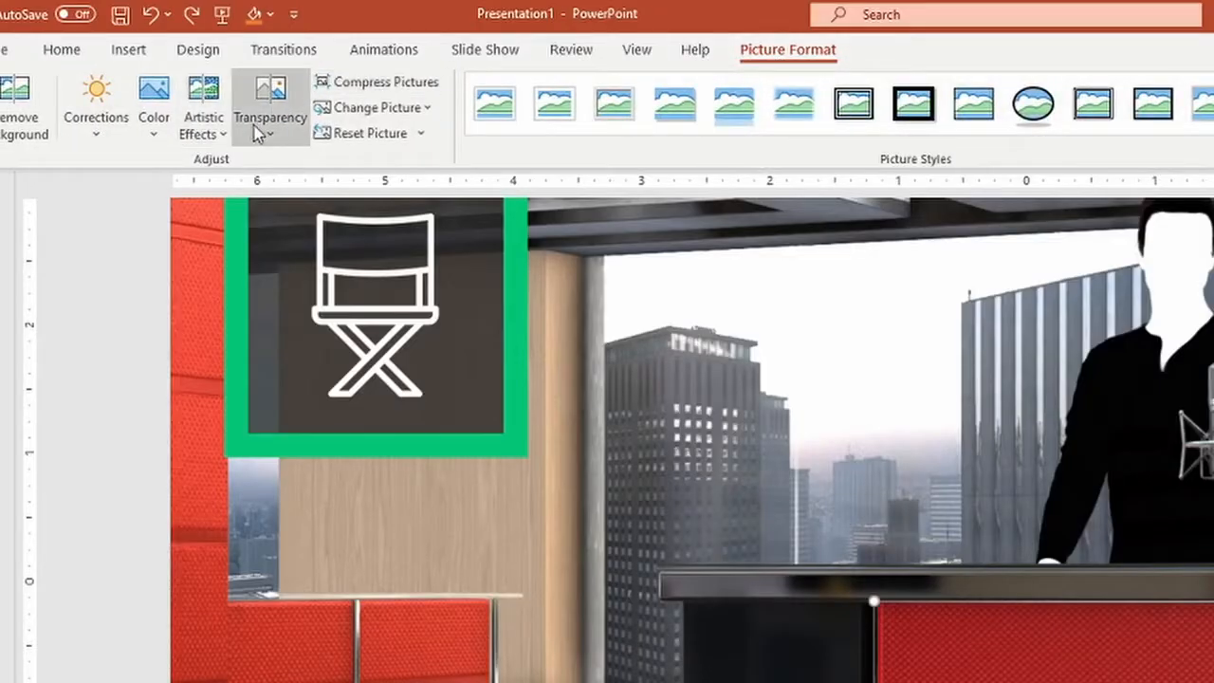
left_click(155, 132)
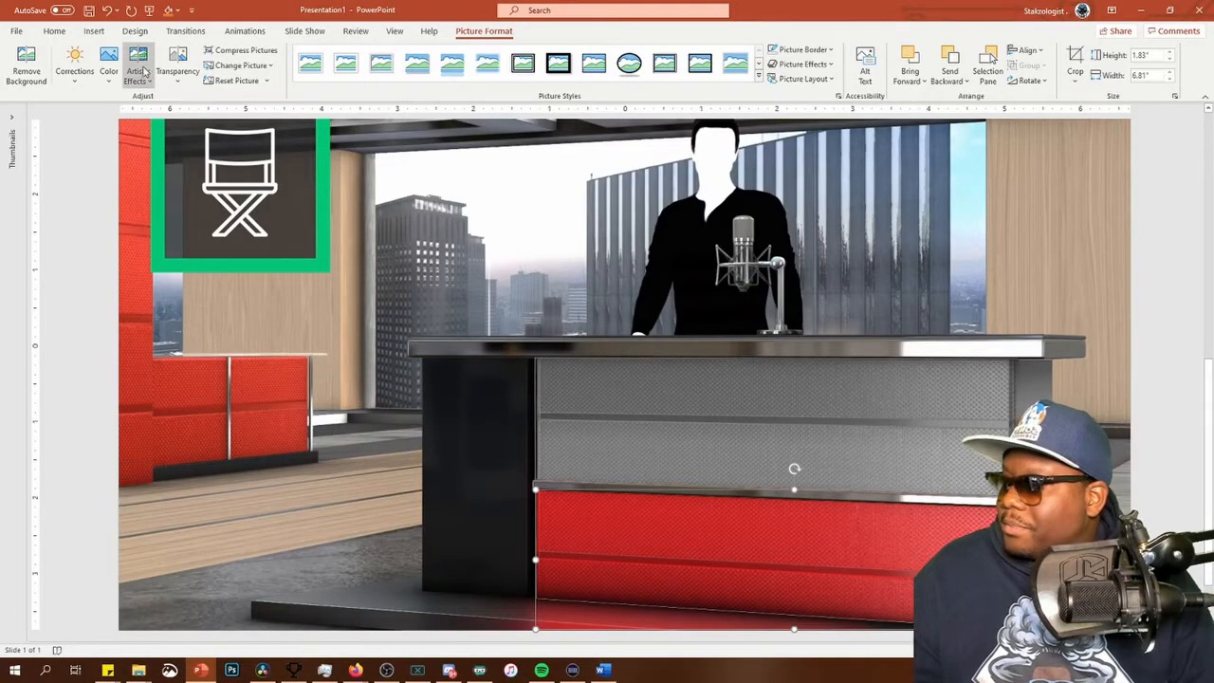
left_click(108, 68)
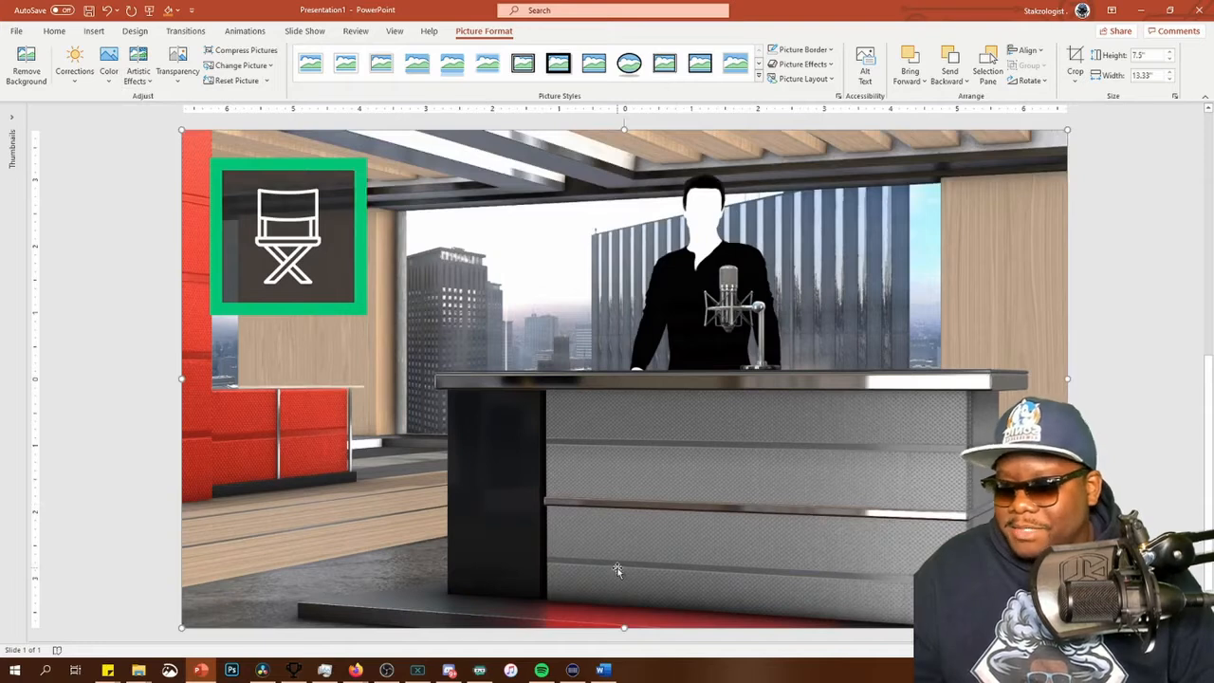
Set the picture transparency of the upper desk-panel piece to 25%
left_click(840, 429)
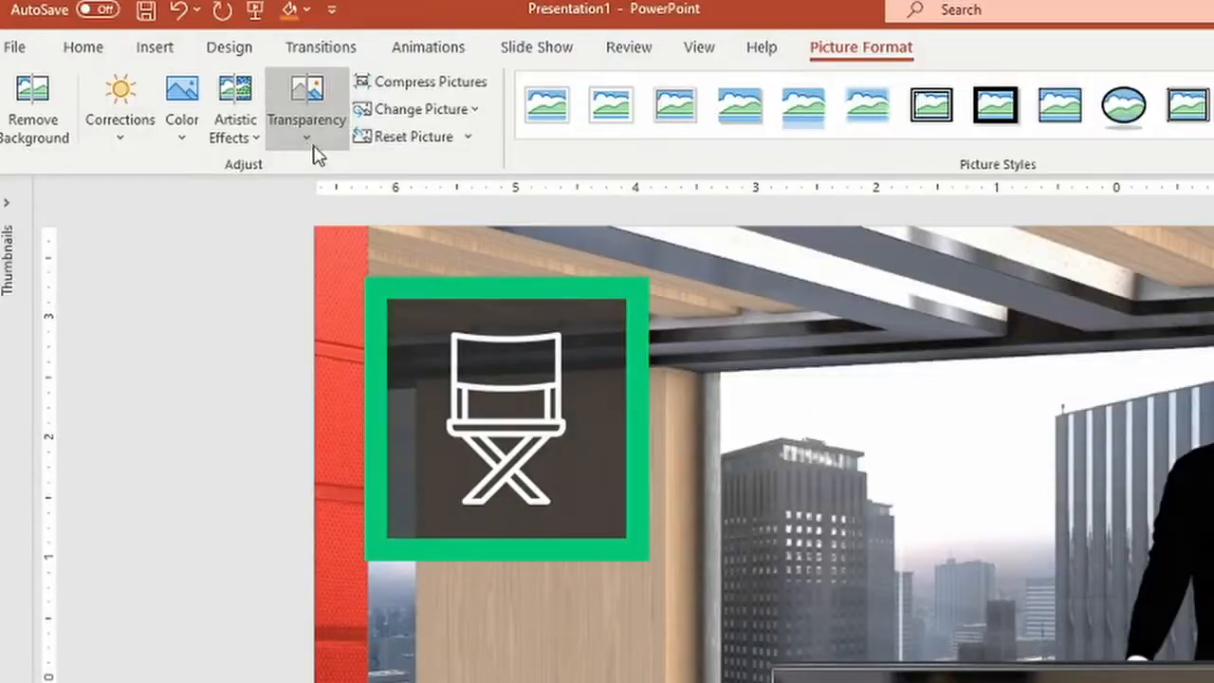
left_click(180, 84)
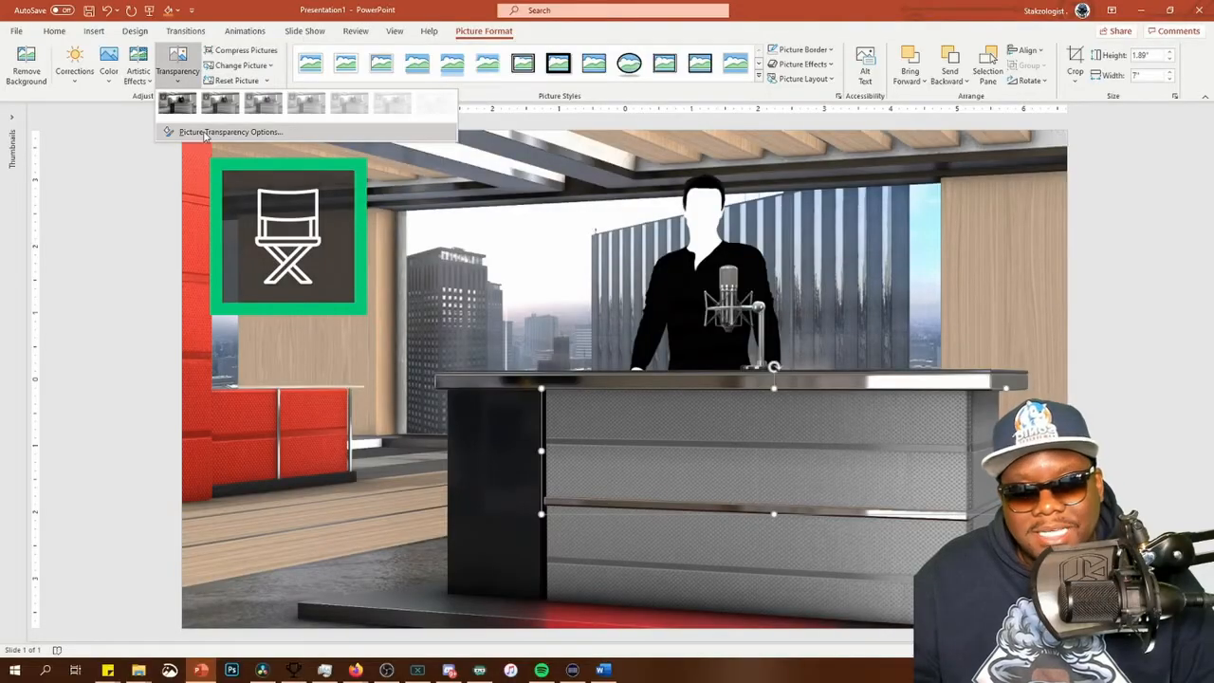
left_click(394, 231)
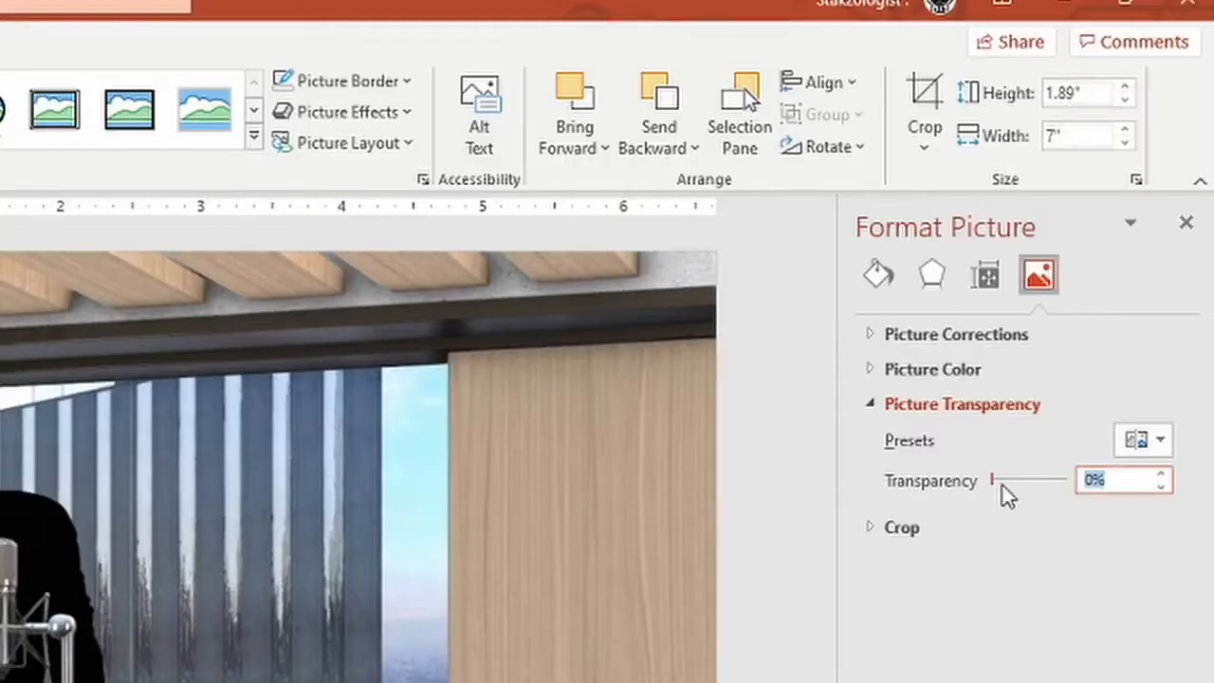
type("25")
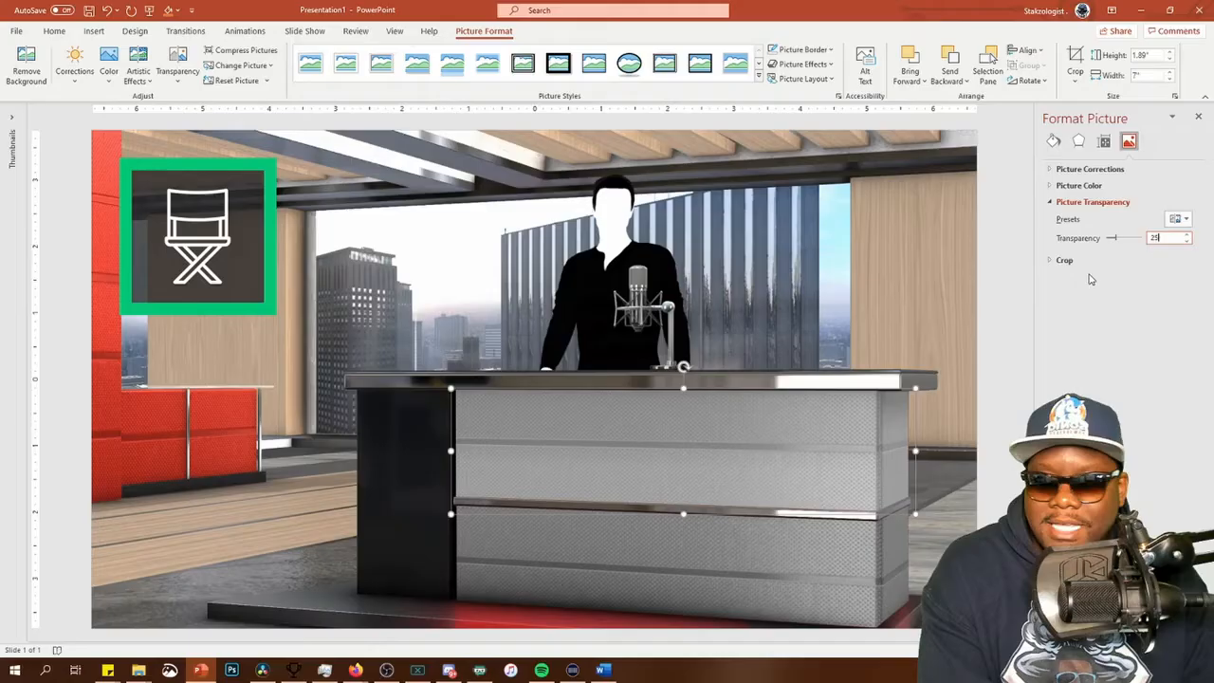
key("Return")
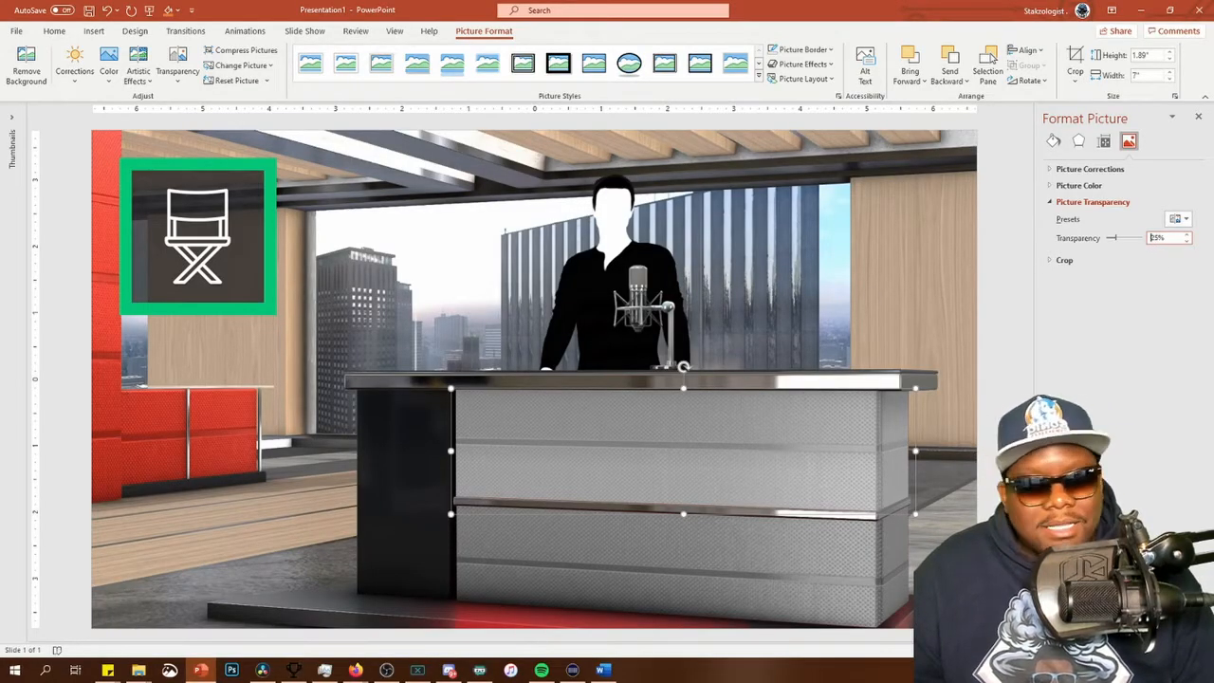
Set the picture transparency of the lower desk-panel piece to 30%
left_click(675, 533)
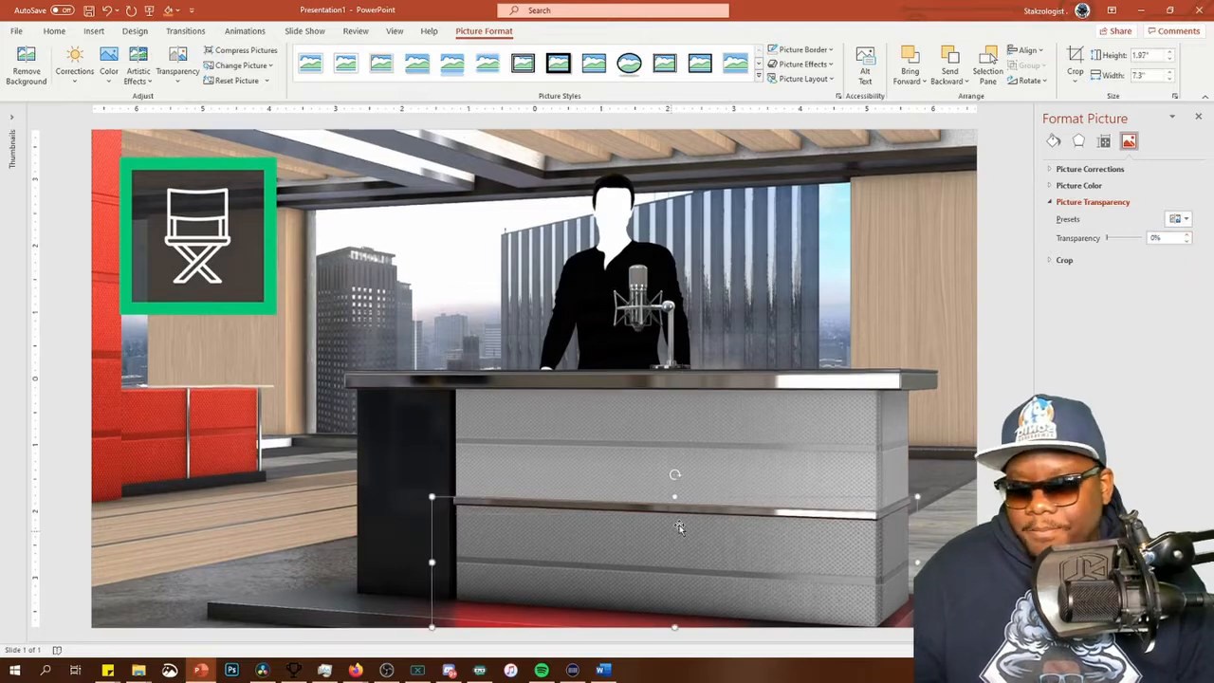
left_click_drag(1161, 239, 1112, 269)
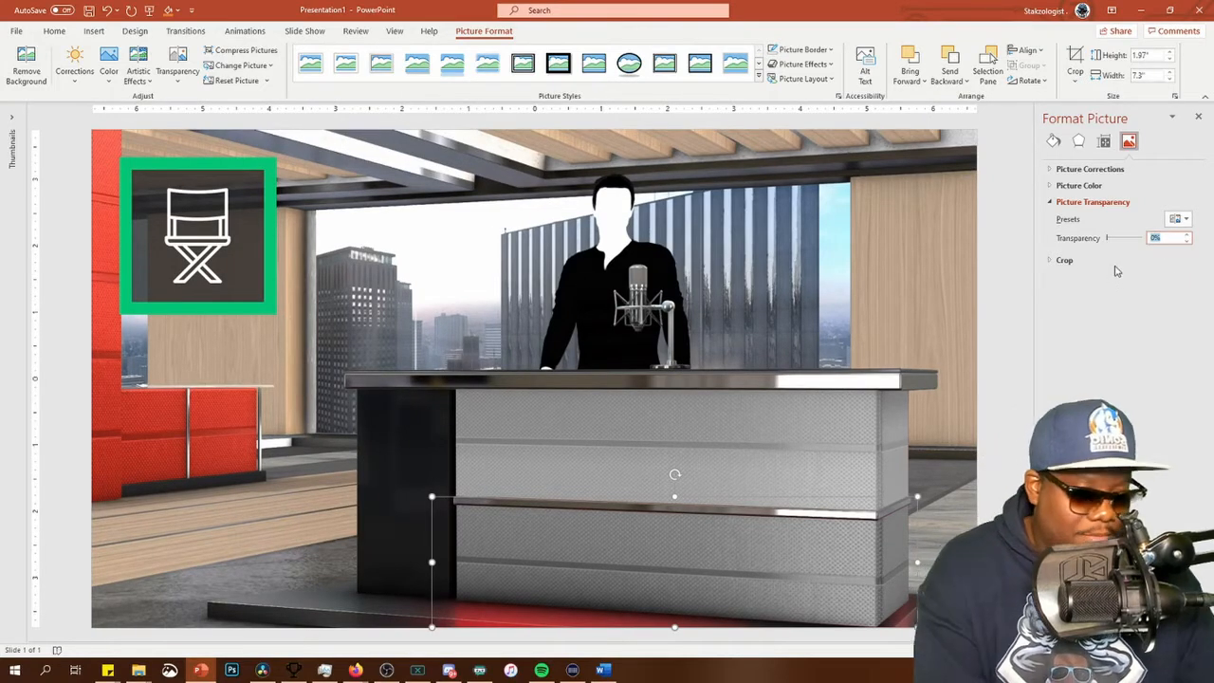
type("30")
left_click(765, 325)
Select all the picture pieces on the slide and group them
key("ctrl+a")
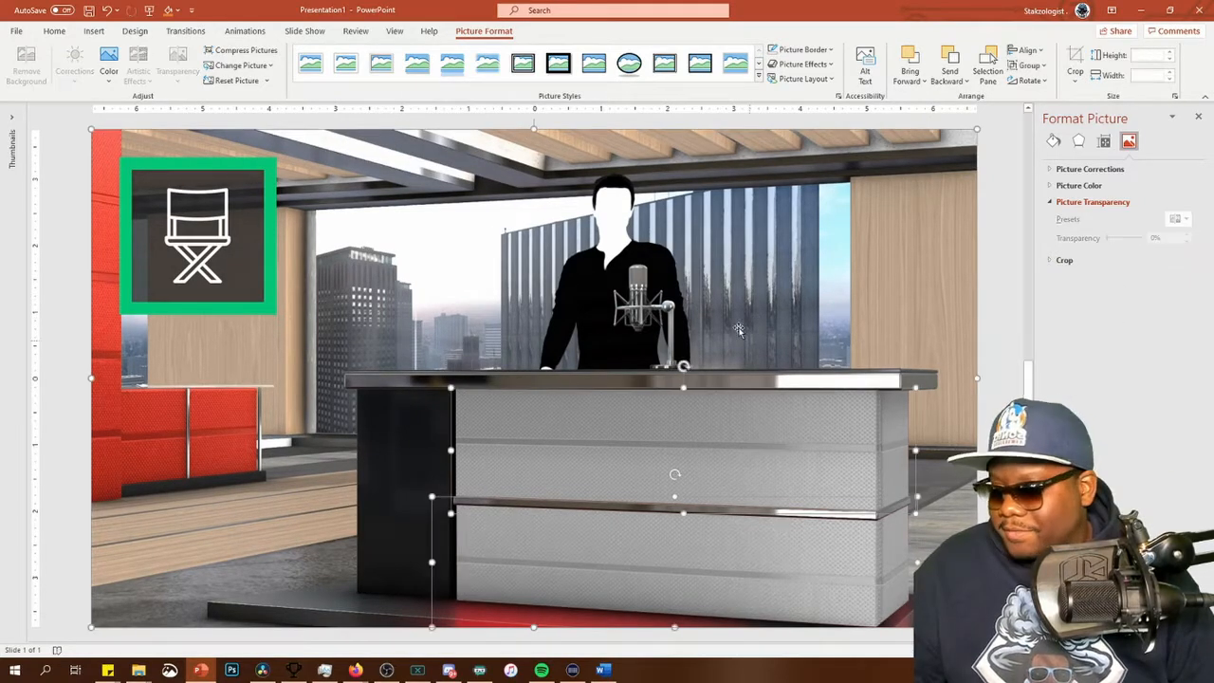
right_click(460, 284)
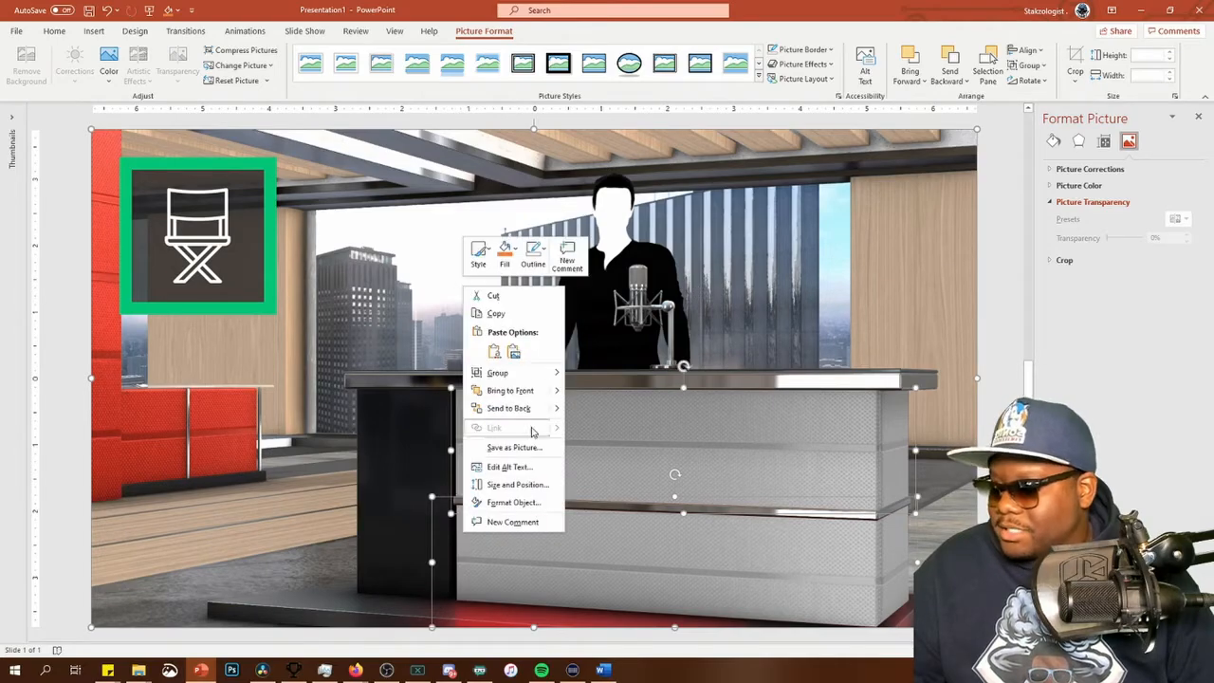
mouse_move(522, 376)
left_click(598, 334)
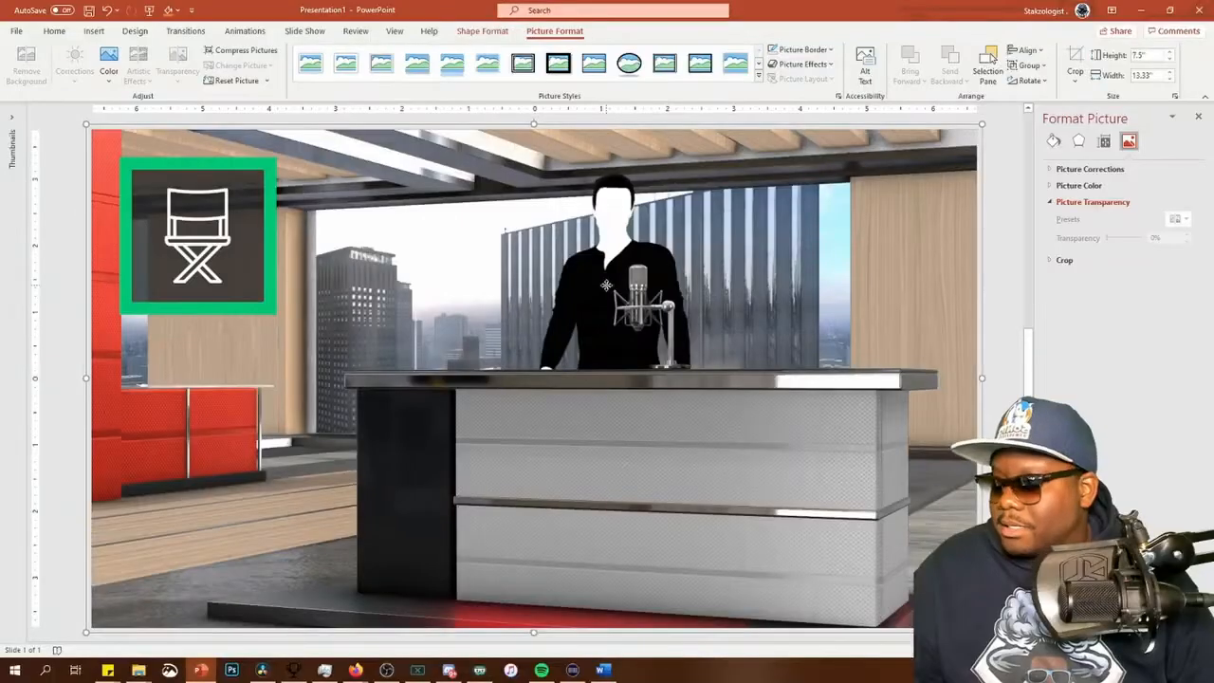
Save the group as a PNG picture named WHATEVER in the 04 - OBS PP folder
right_click(606, 140)
left_click(652, 447)
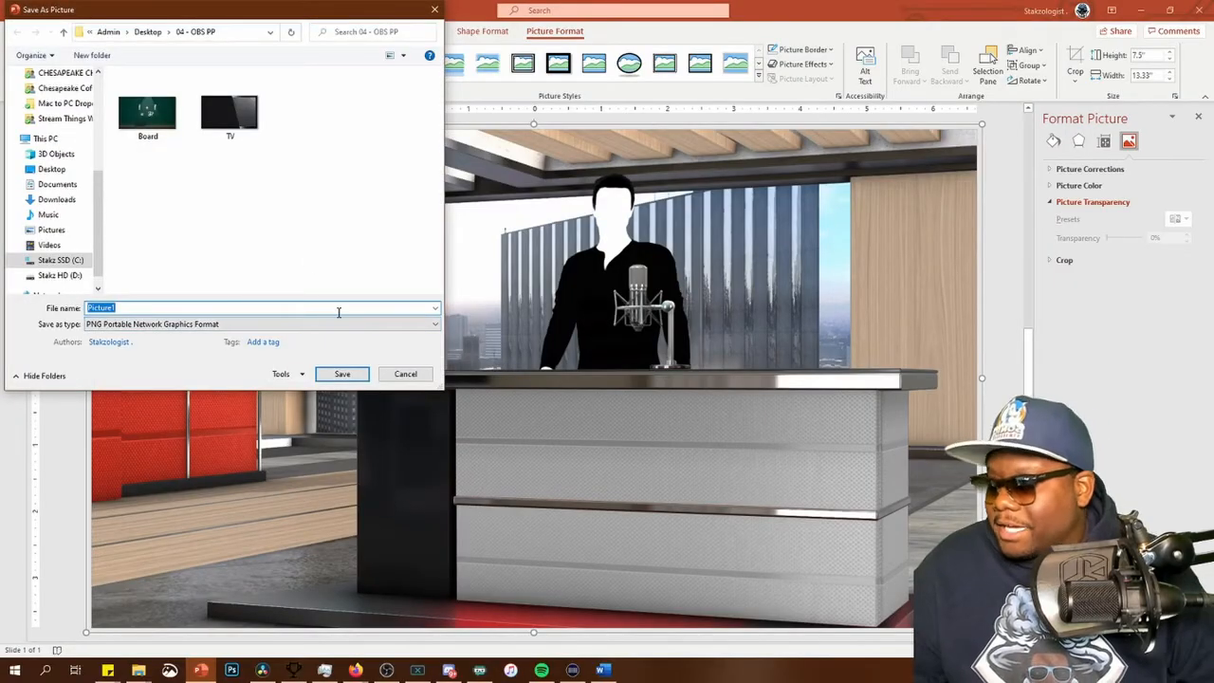
type("WHA")
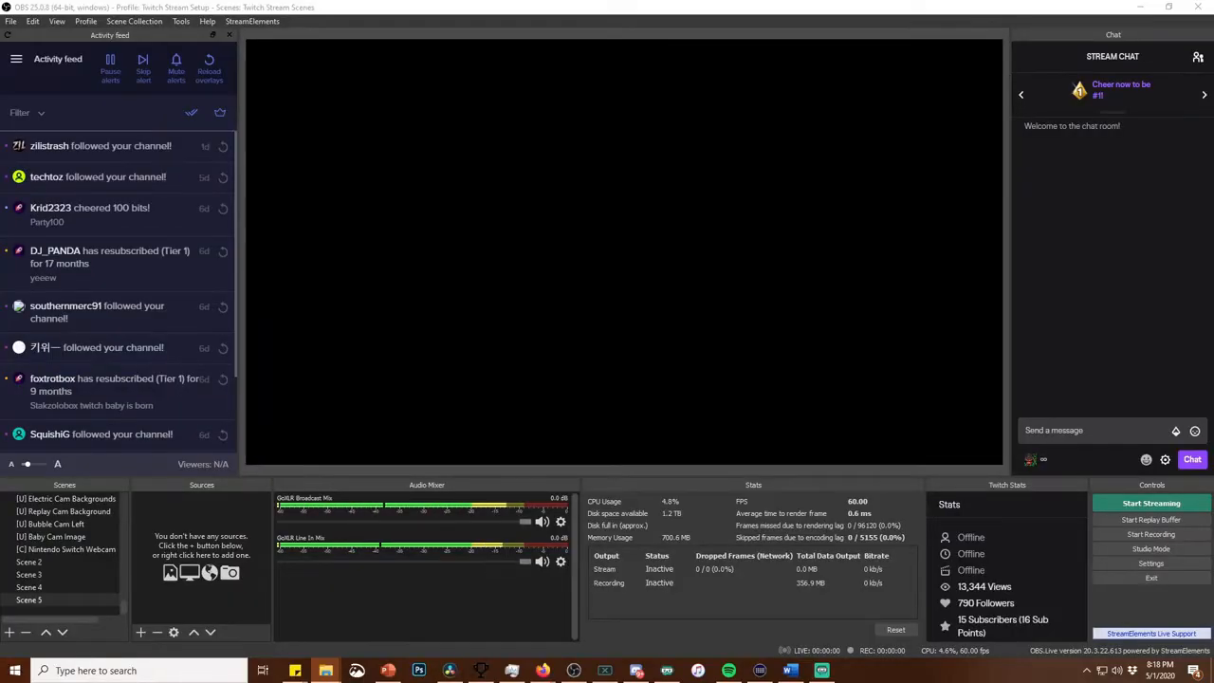
In OBS, add WHATEVER.png to Scene 5, fit it to the full canvas and lock the source
left_click_drag(1032, 292, 656, 362)
left_click(671, 271)
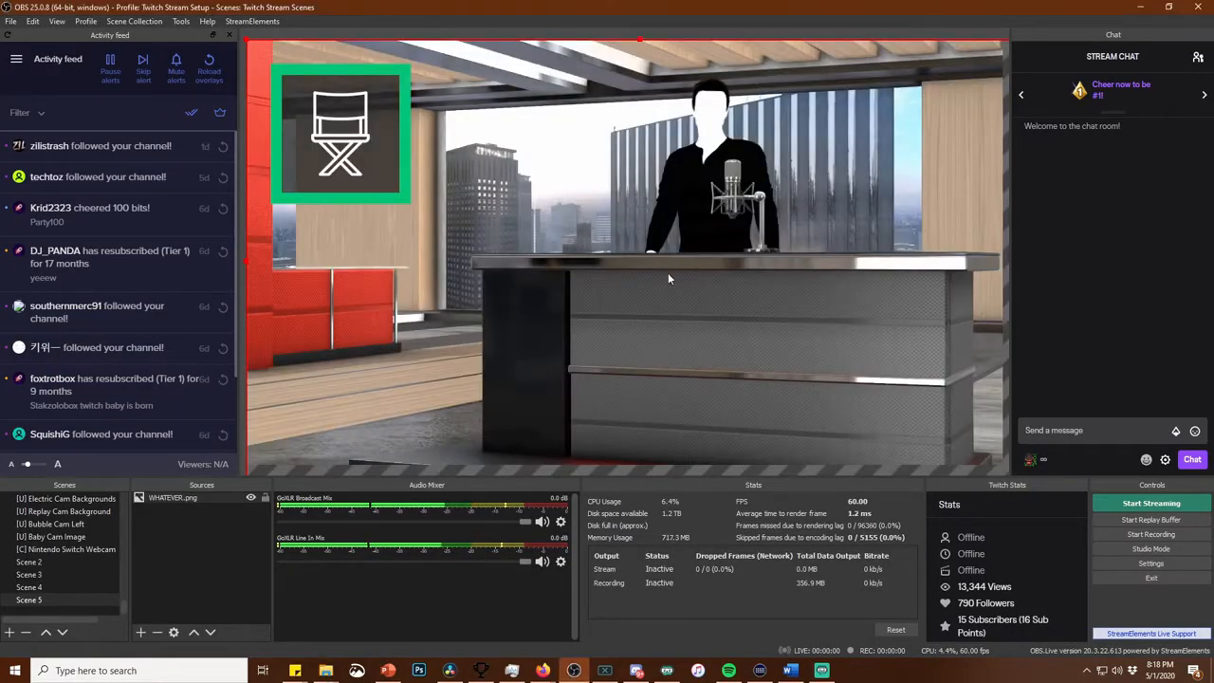
key("ctrl+f")
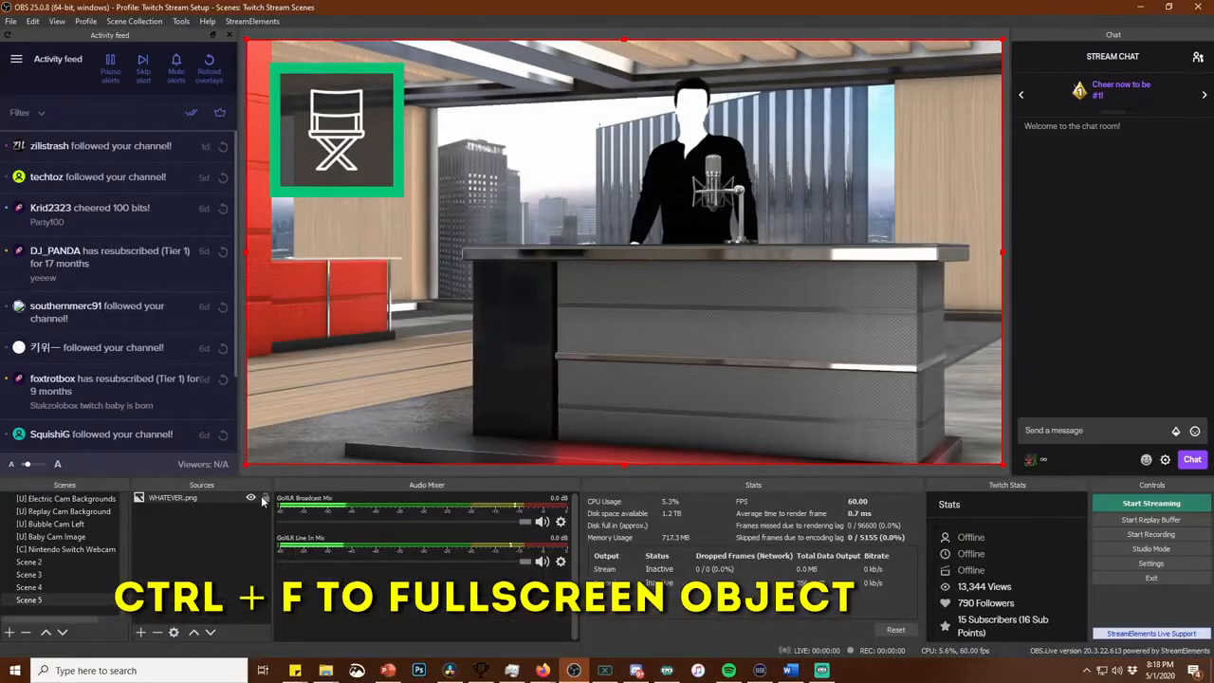
left_click(265, 498)
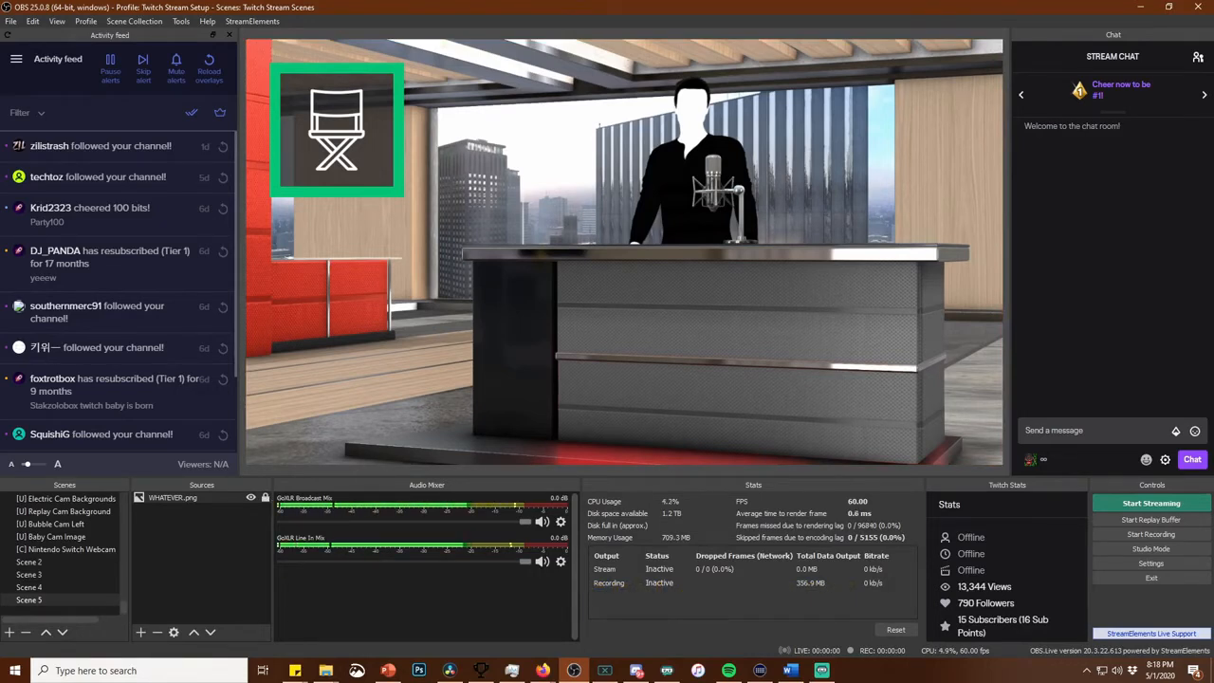
Add the RGB Video.mp4 file as a source in Scene 5
left_click_drag(455, 366, 468, 308)
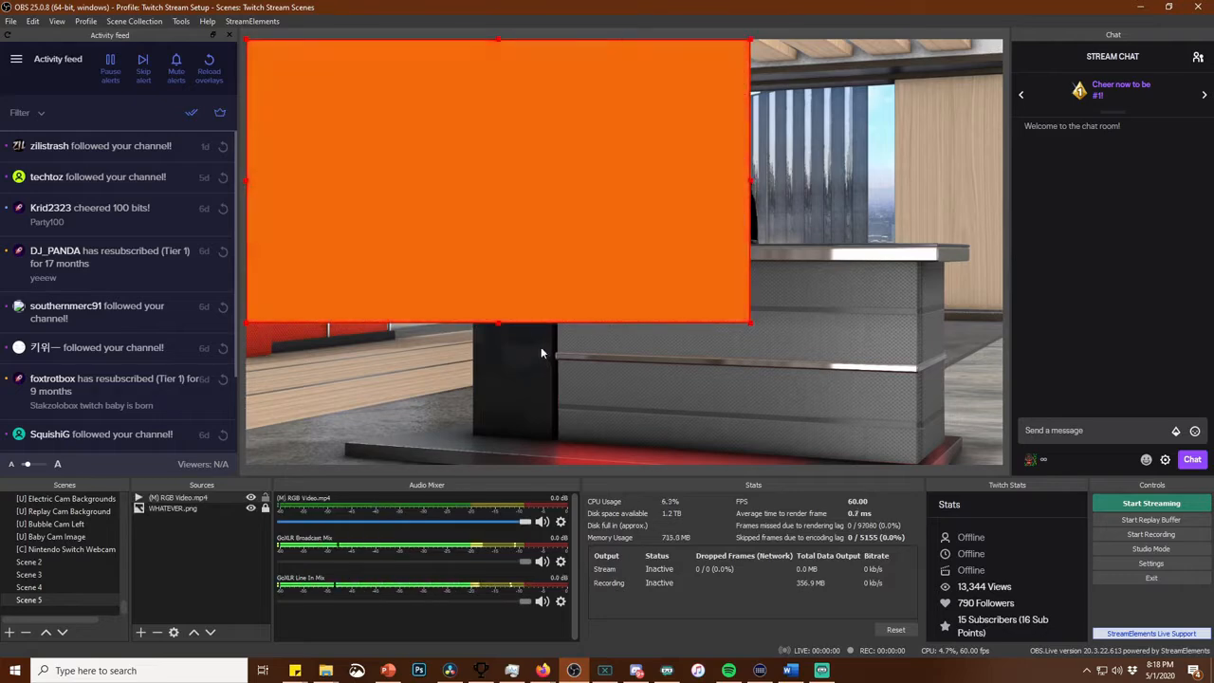
Fit the RGB video to the full canvas and place it below WHATEVER.png in the source order
key("ctrl+f")
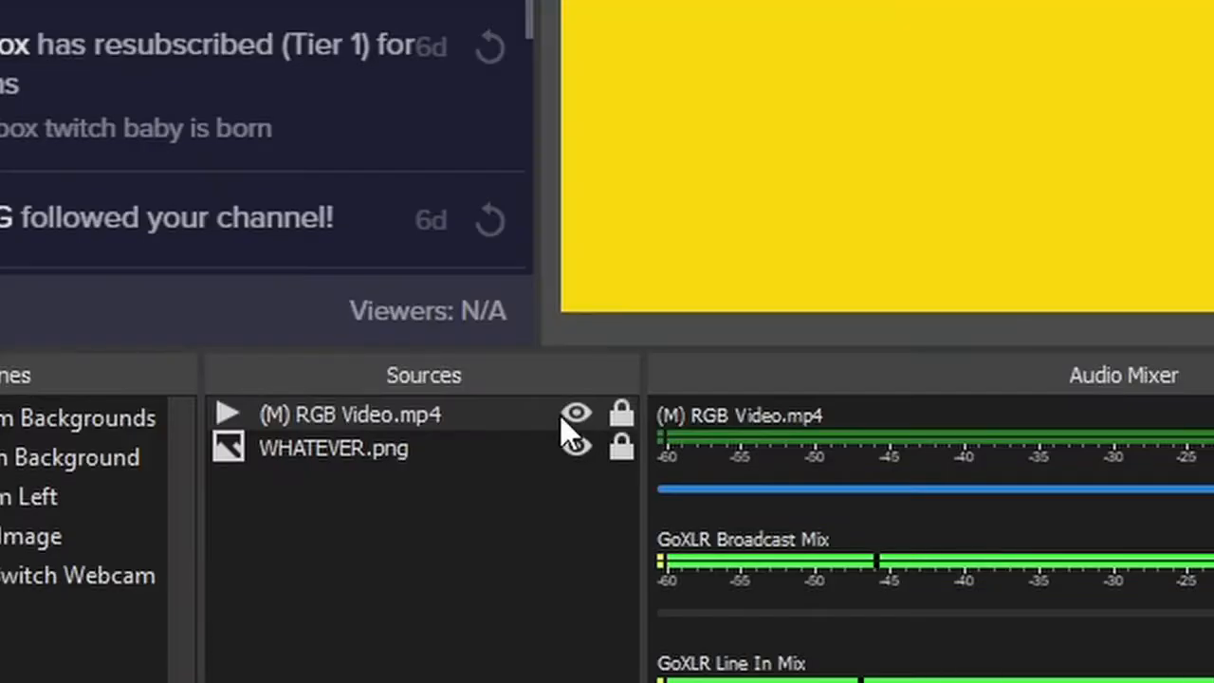
left_click_drag(430, 416, 422, 461)
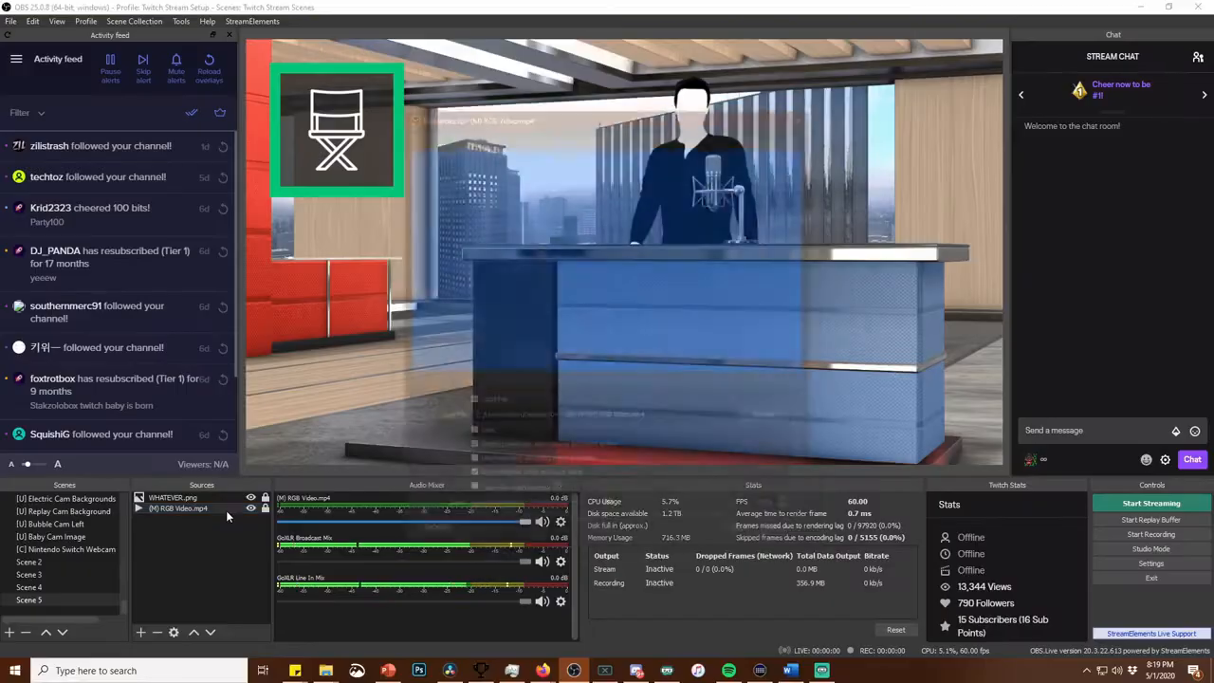
Set the RGB video source to loop, use hardware decoding when available and close the file when inactive
double_click(223, 509)
left_click(284, 560)
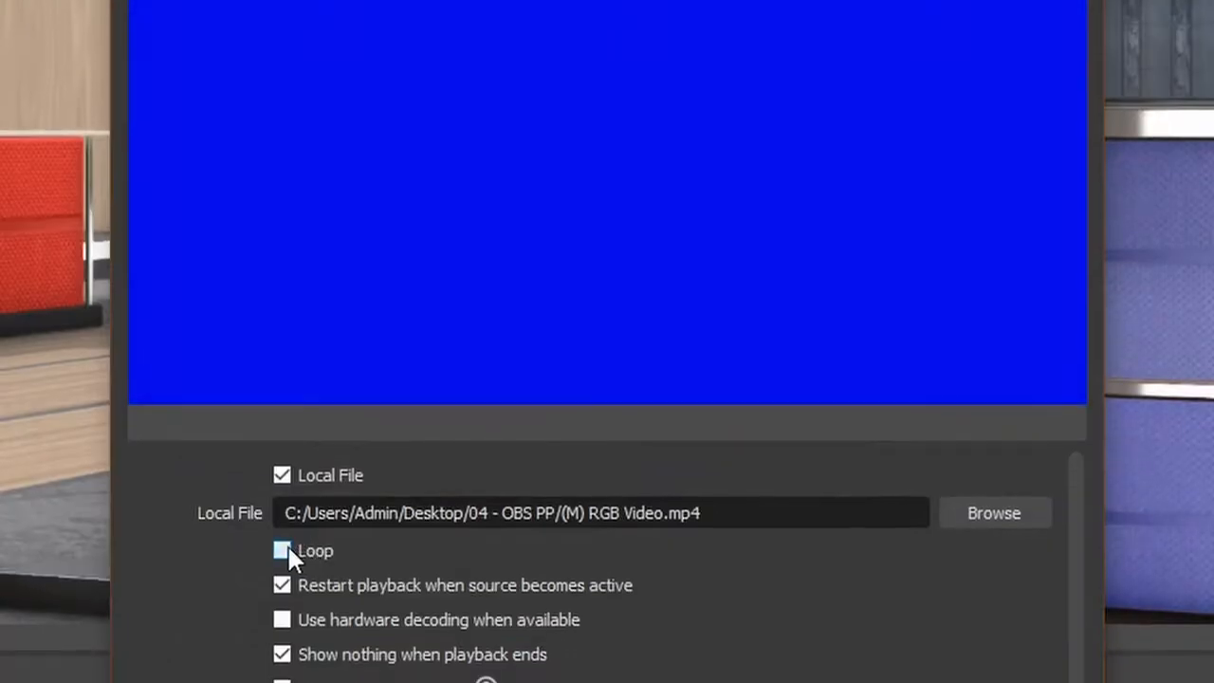
left_click(284, 631)
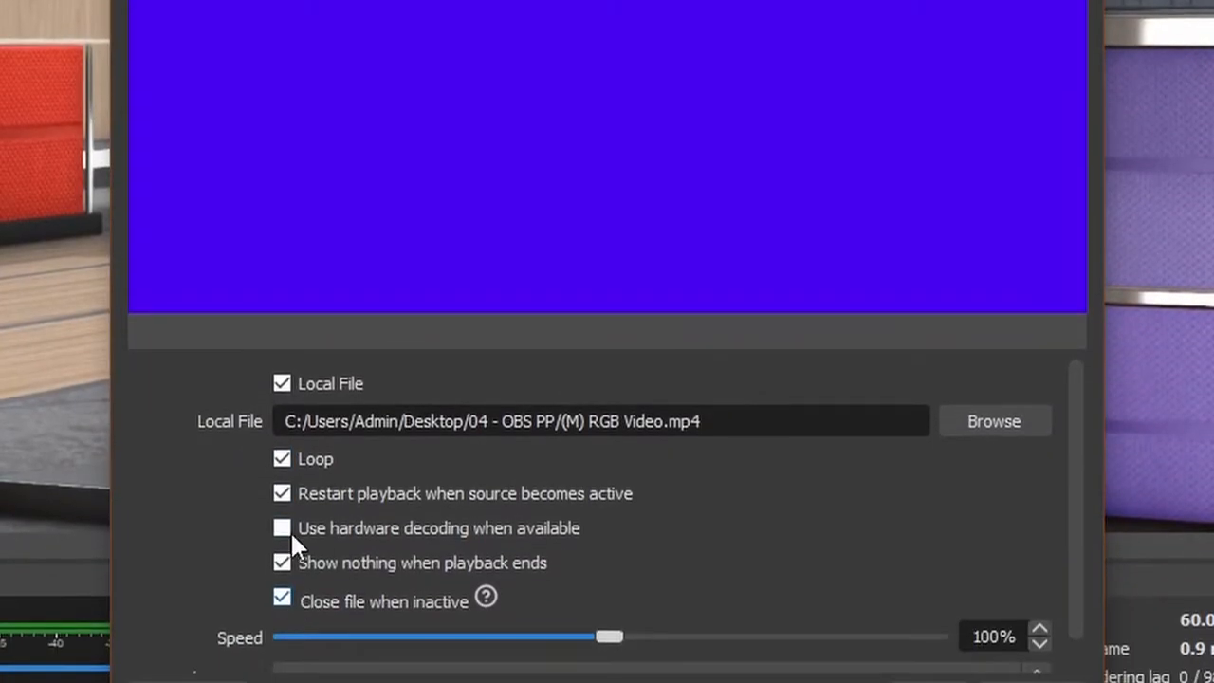
left_click(289, 529)
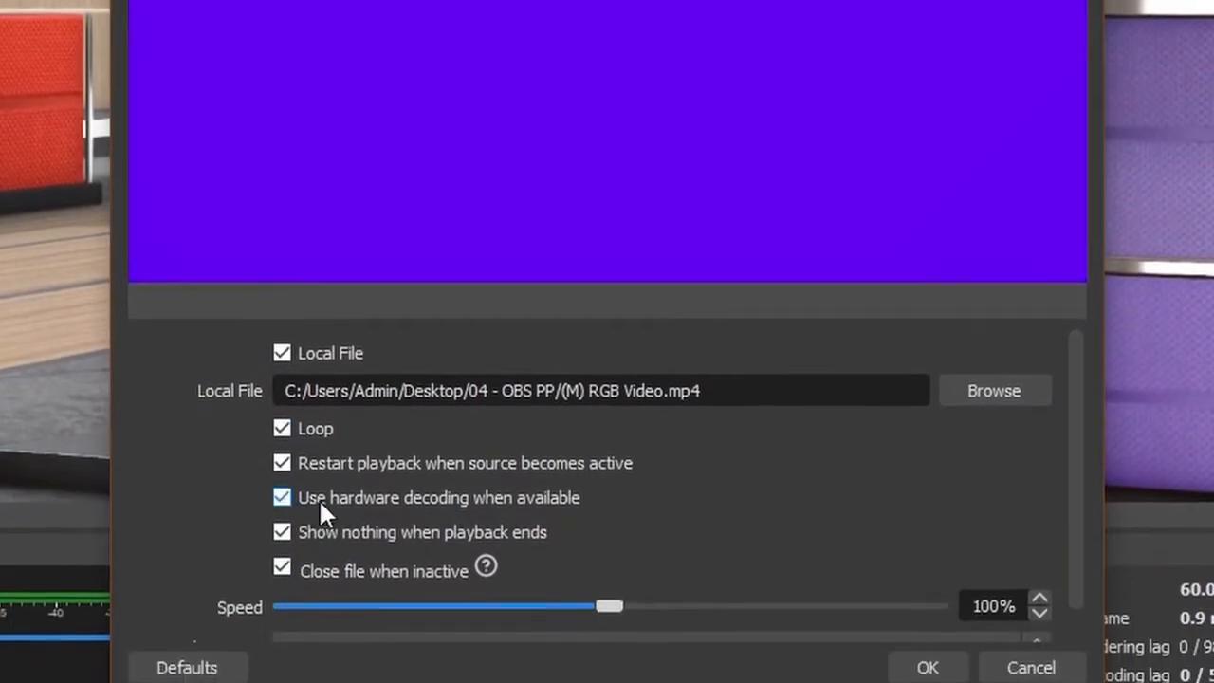
left_click(916, 637)
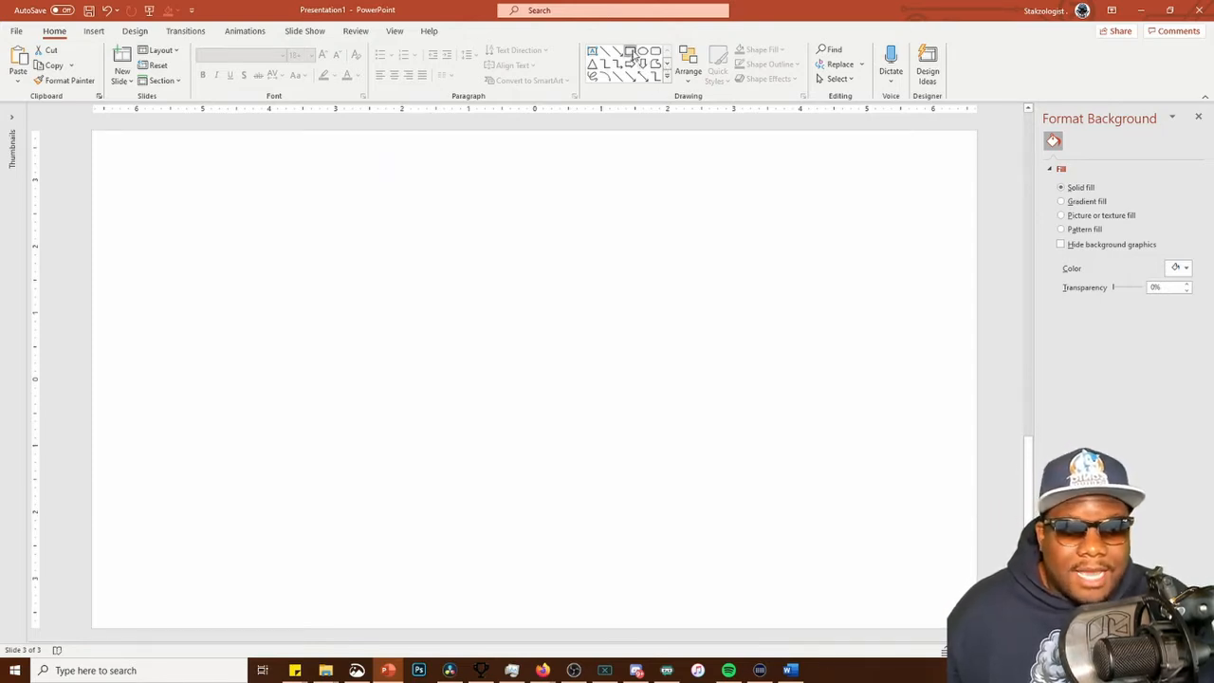
In PowerPoint, draw a rectangle covering the whole blank slide and make its fill and outline black
left_click_drag(103, 136, 977, 628)
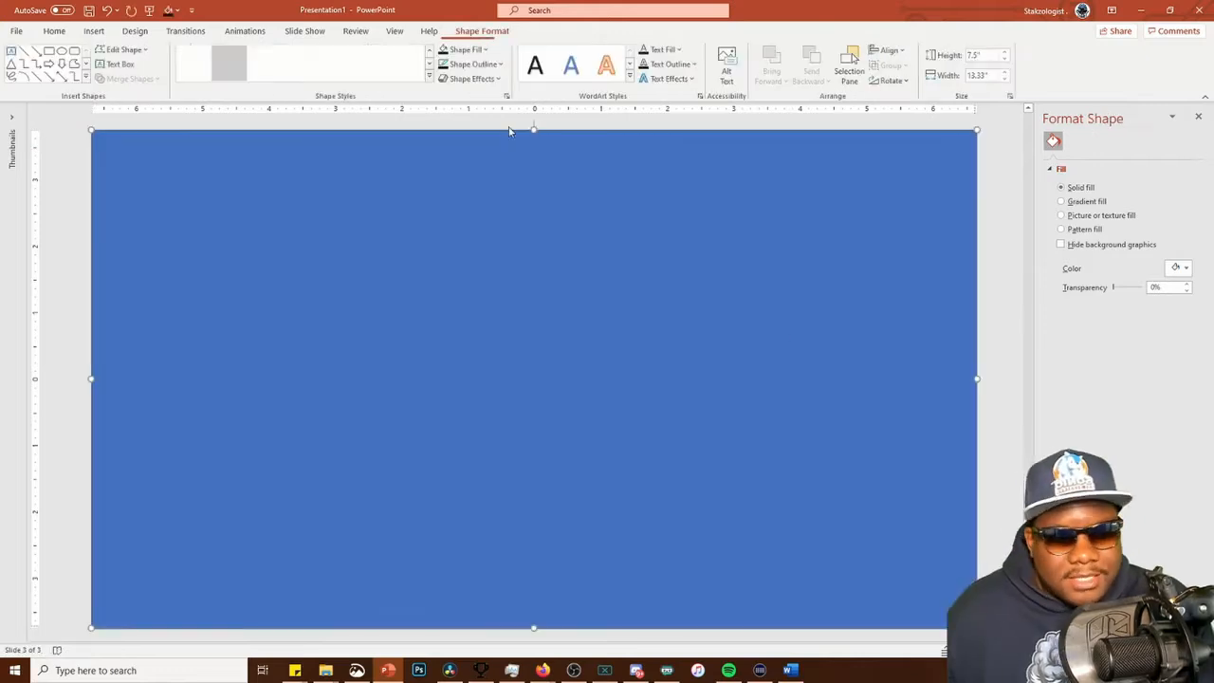
left_click(445, 51)
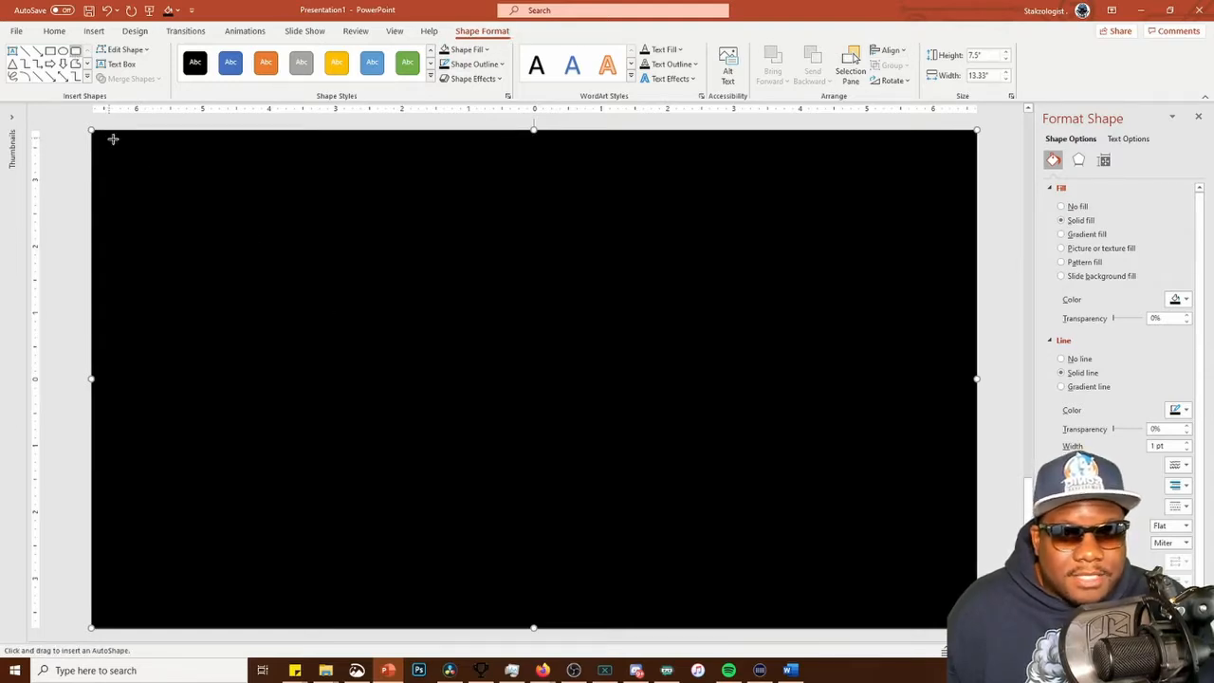
Draw a rounded rectangle about 11.5" by 6" over the black one, and set its size to 9" high by 16" wide
mouse_move(166, 162)
left_mouse_down()
mouse_move(607, 380)
mouse_move(857, 541)
mouse_move(902, 555)
left_mouse_up()
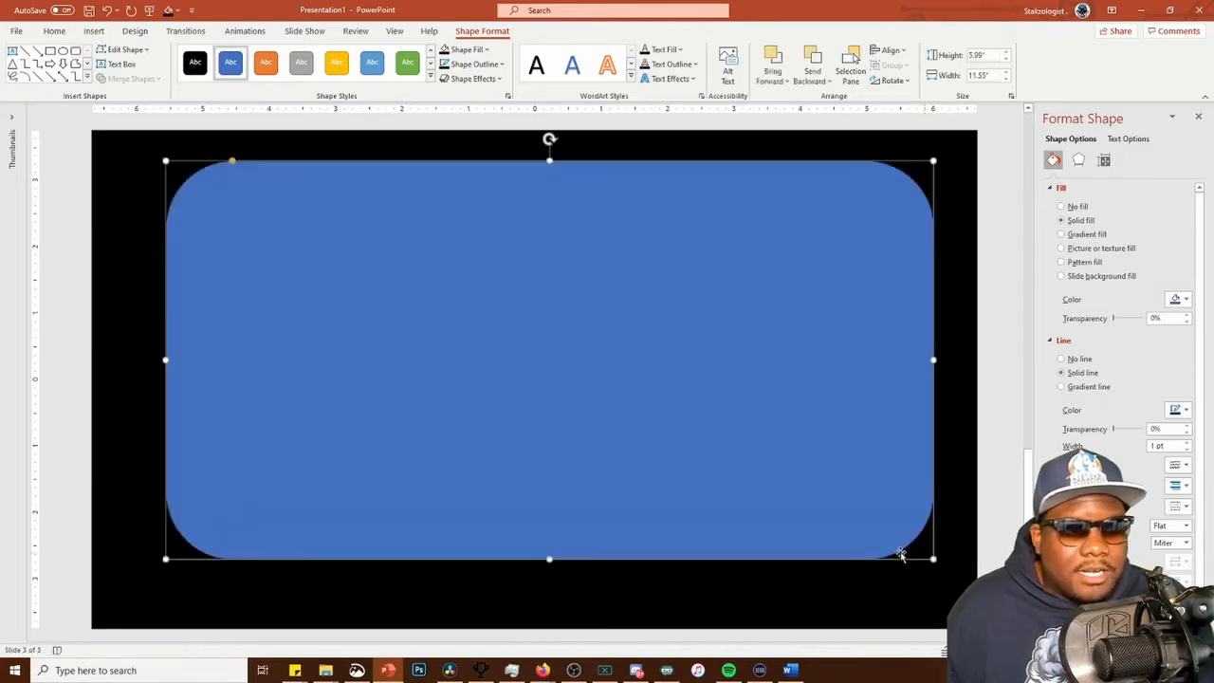
left_click(993, 57)
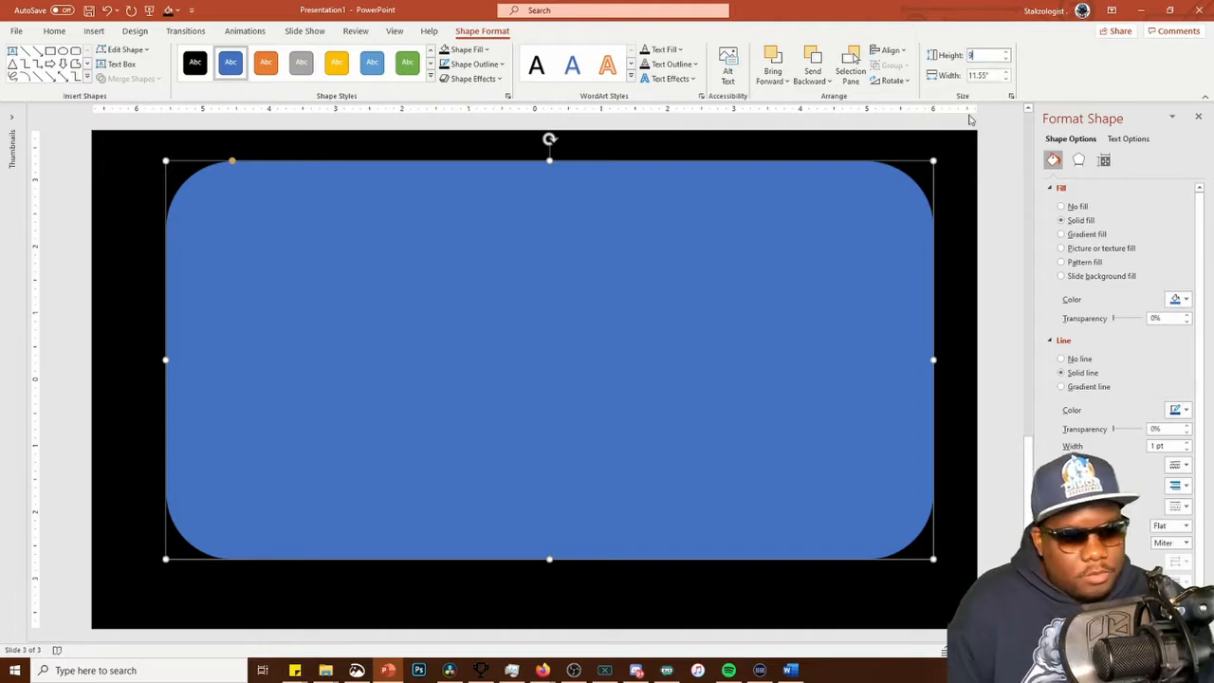
type("9")
left_click(993, 76)
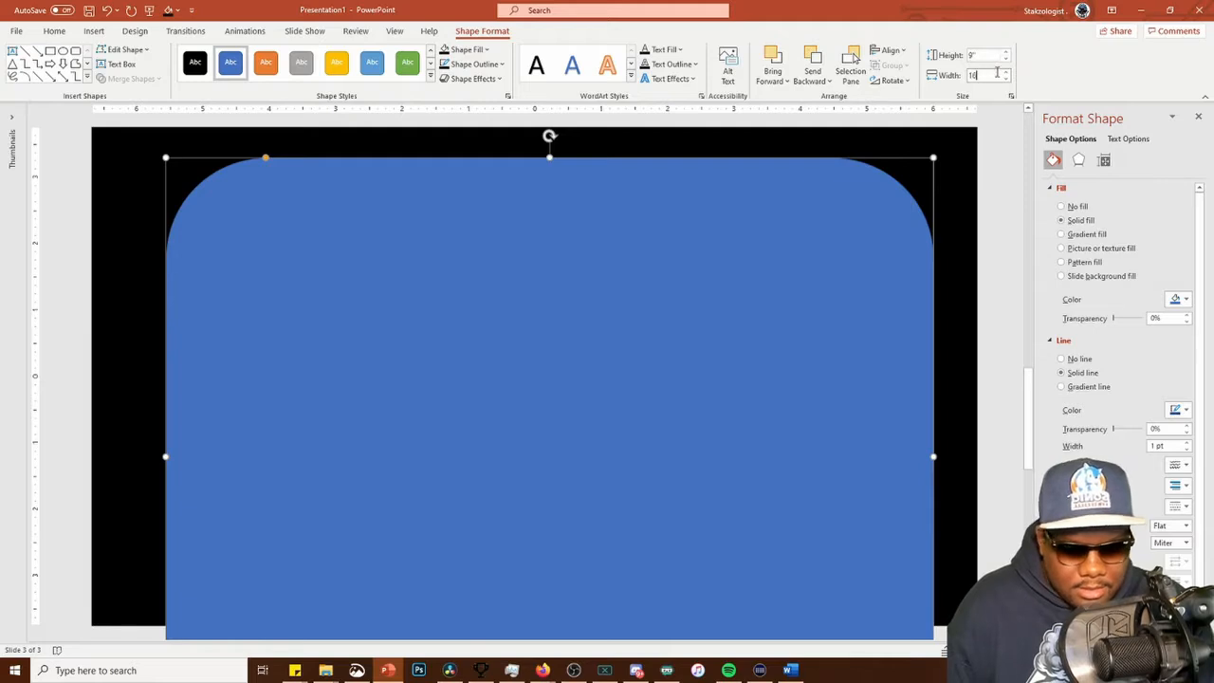
key("Return")
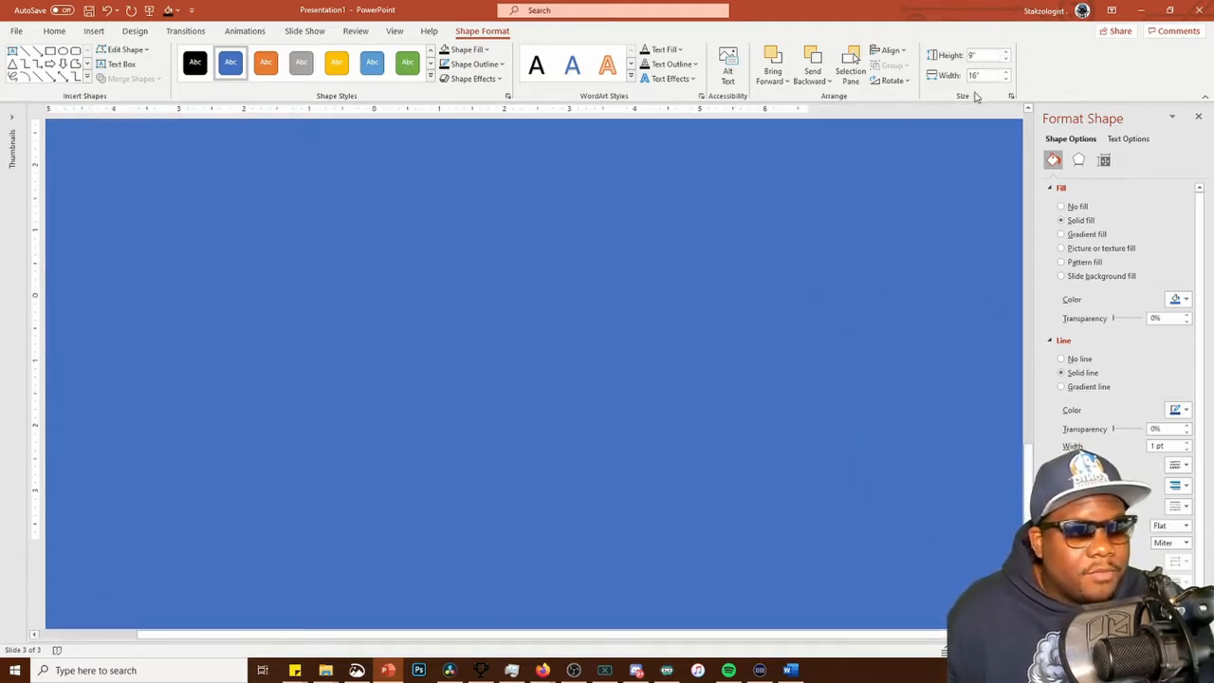
Lock the rounded rectangle's aspect ratio and set its height to 5"
left_click(1011, 97)
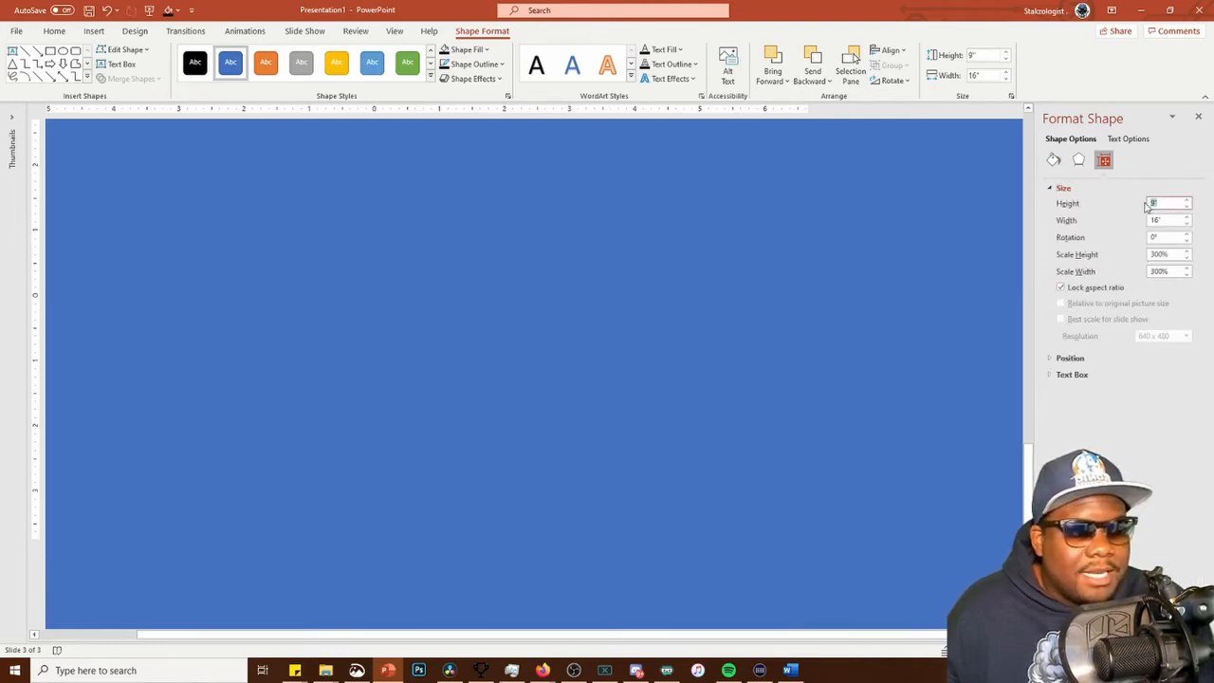
key("Return")
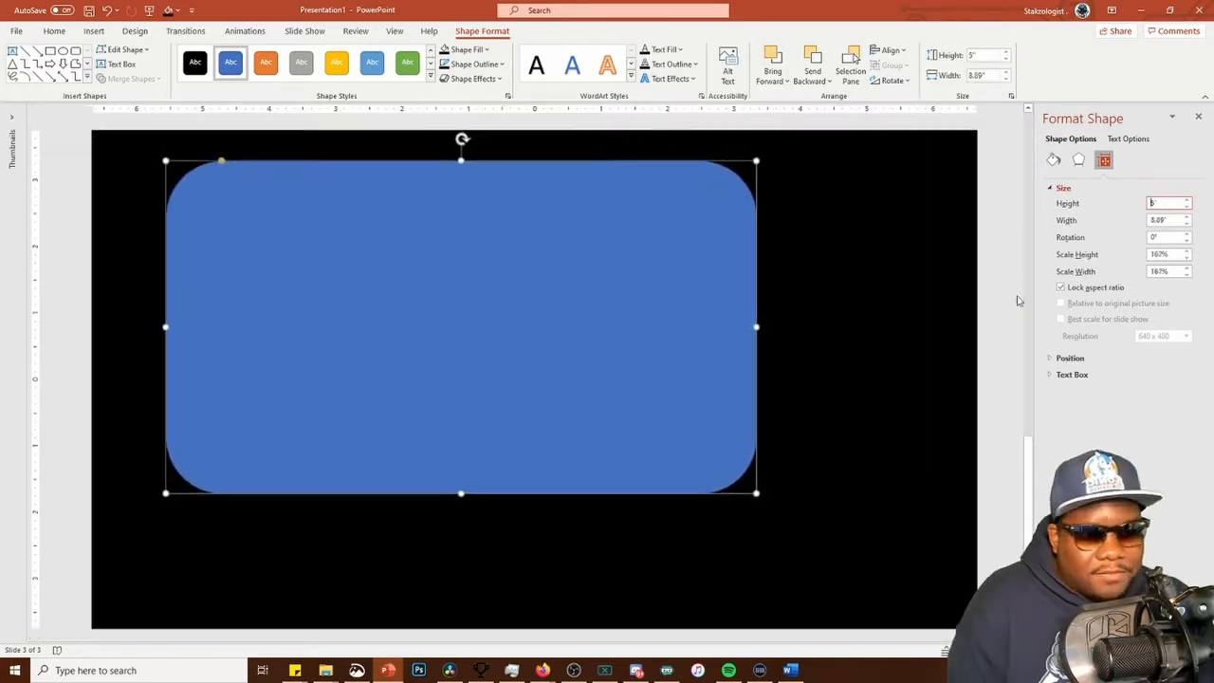
Enlarge the rounded rectangle proportionally to about 12.7" by 7.15" and center it on the black rectangle
left_click_drag(368, 298, 304, 292)
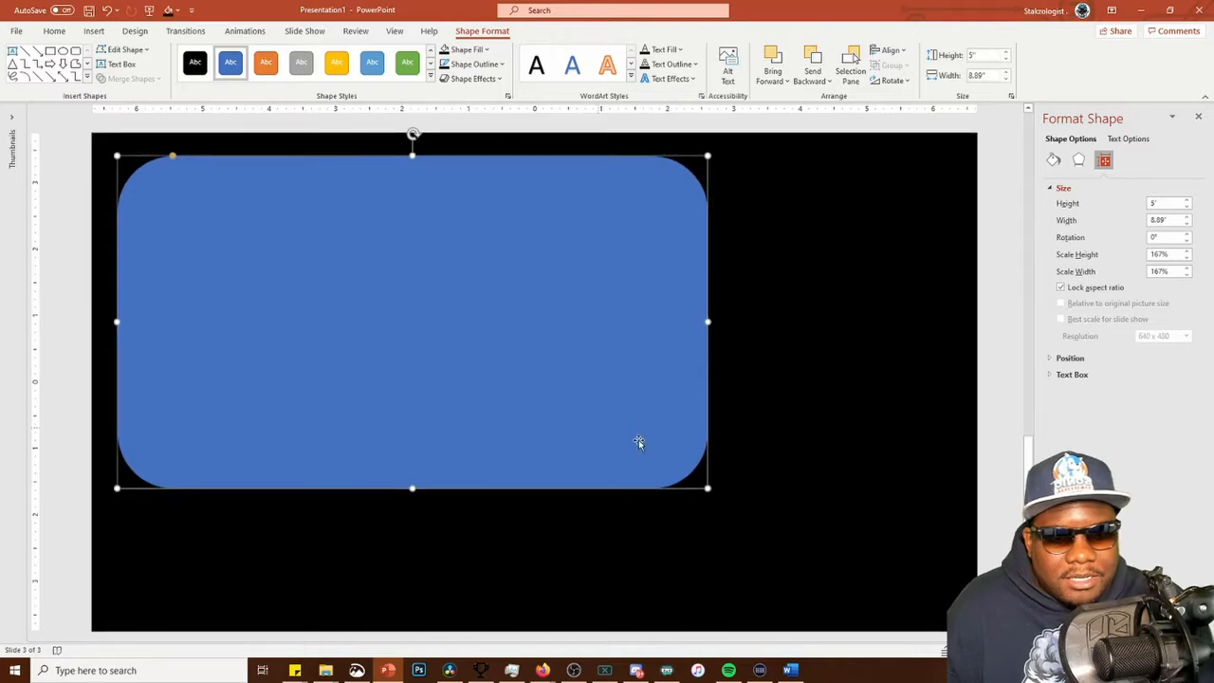
left_click_drag(710, 490, 964, 631)
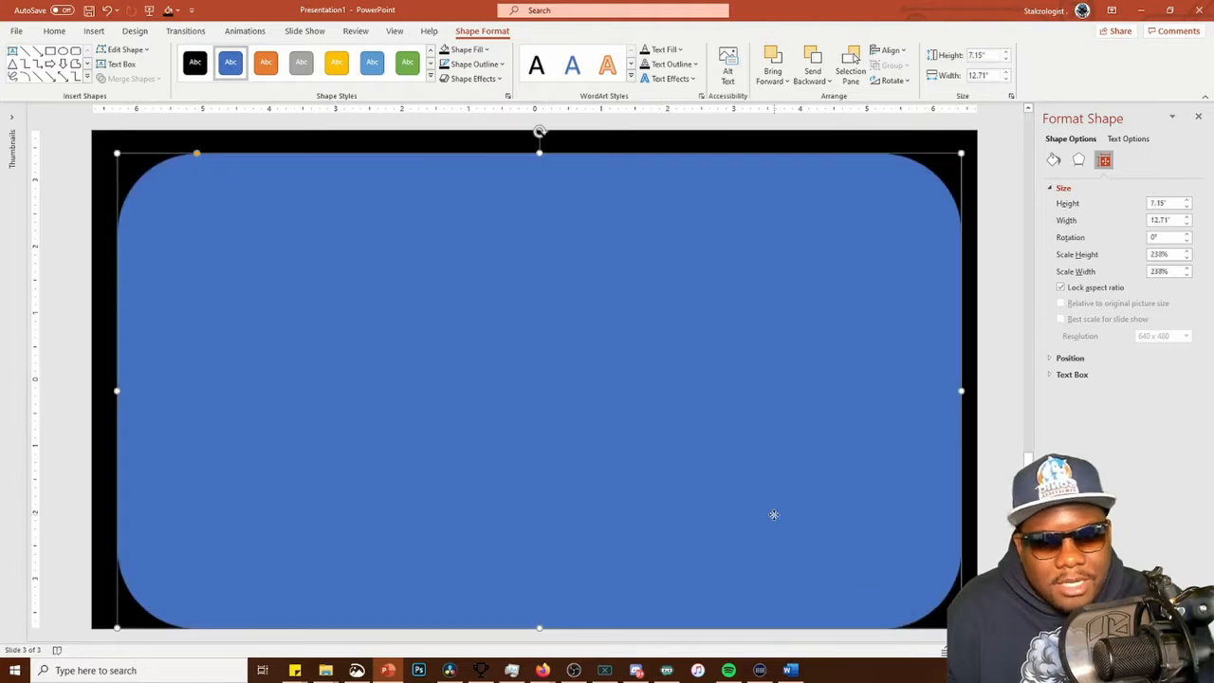
left_click_drag(772, 502, 772, 504)
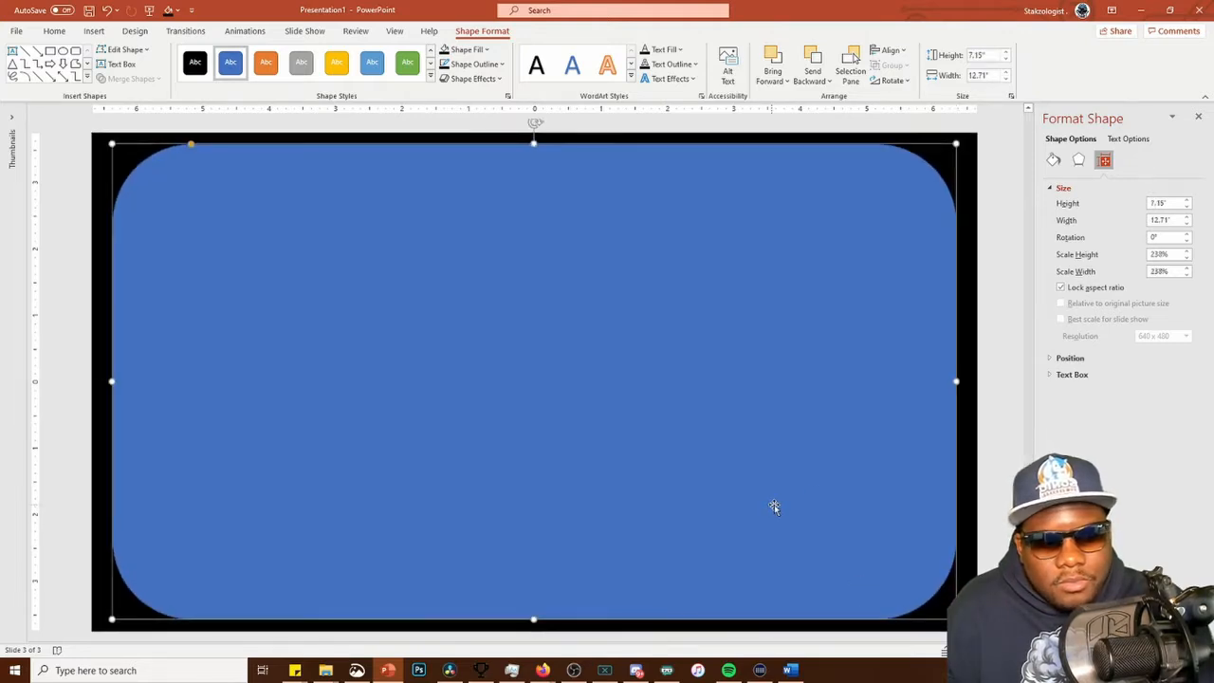
Give the rounded rectangle a white fill and a black outline
left_click(473, 50)
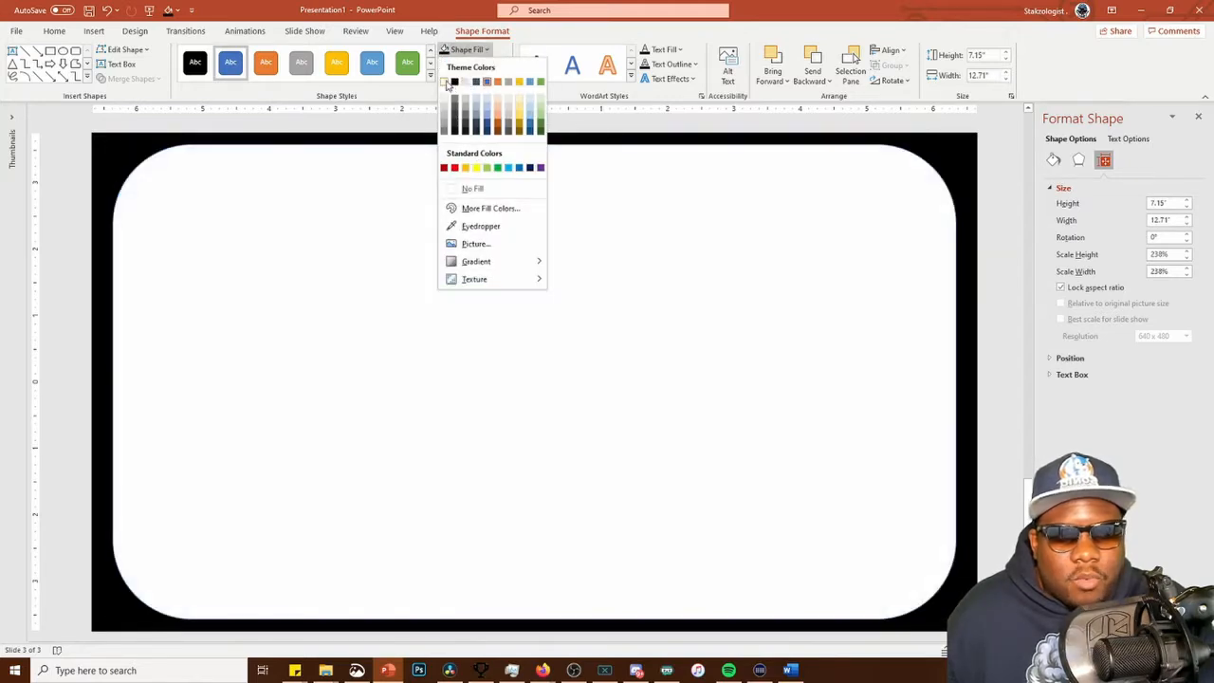
left_click(446, 82)
left_click(477, 66)
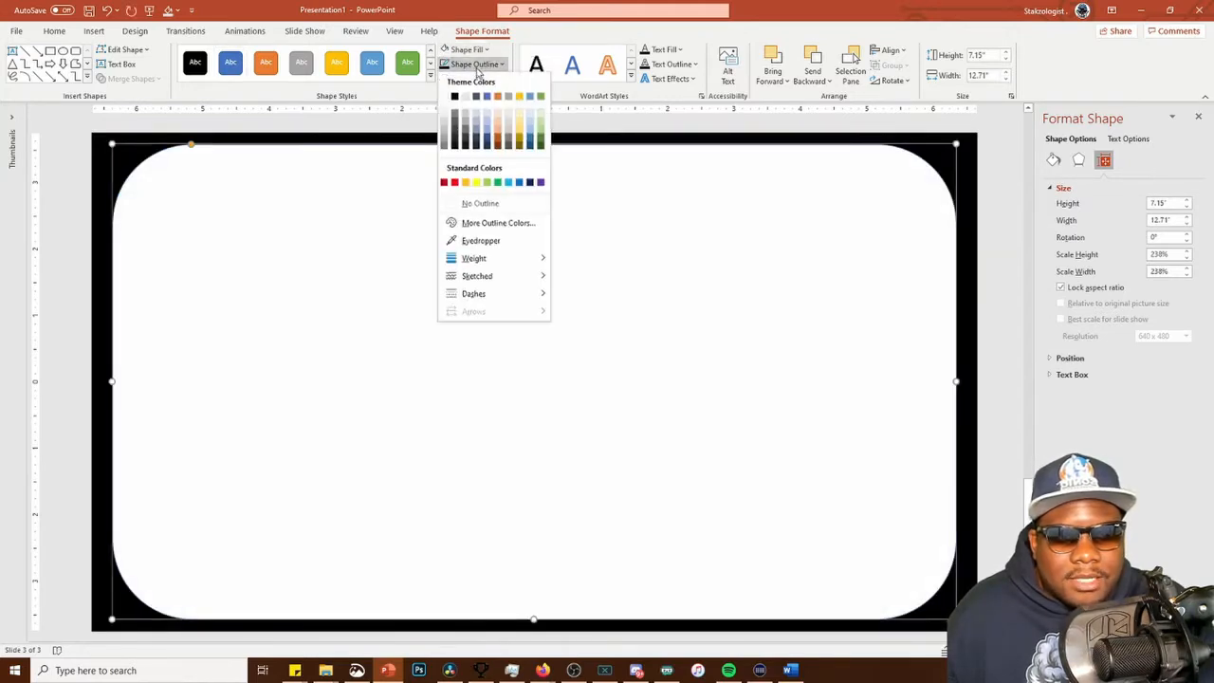
left_click(454, 98)
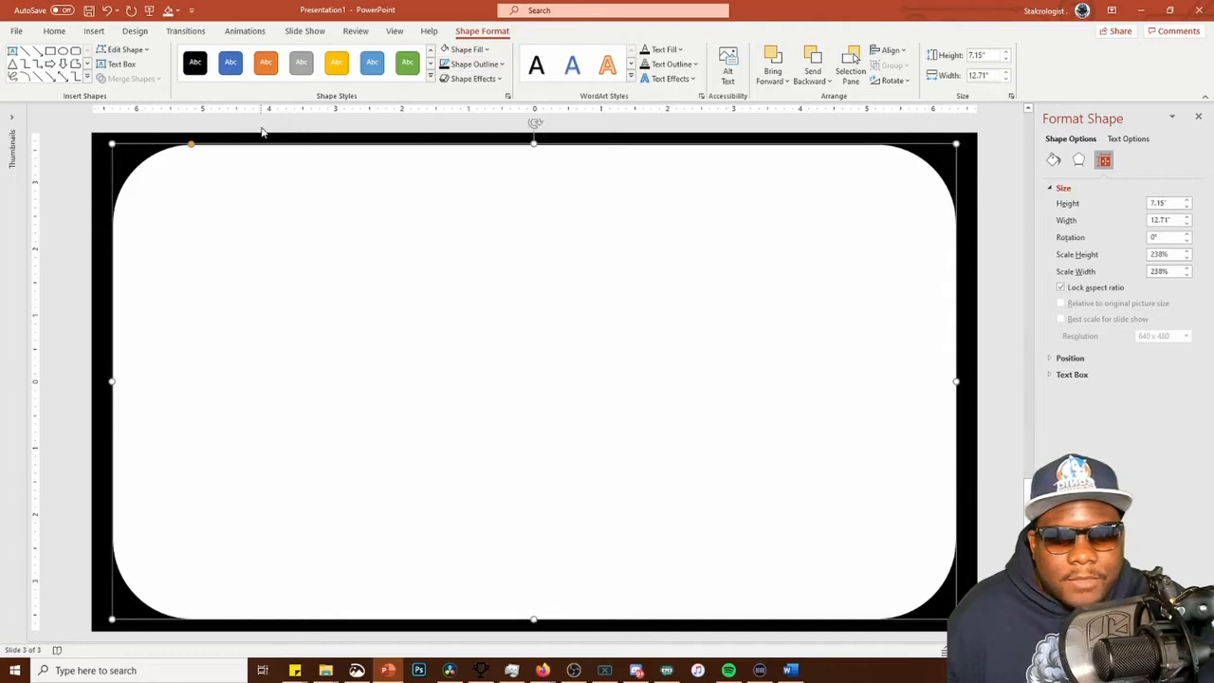
left_click(261, 133)
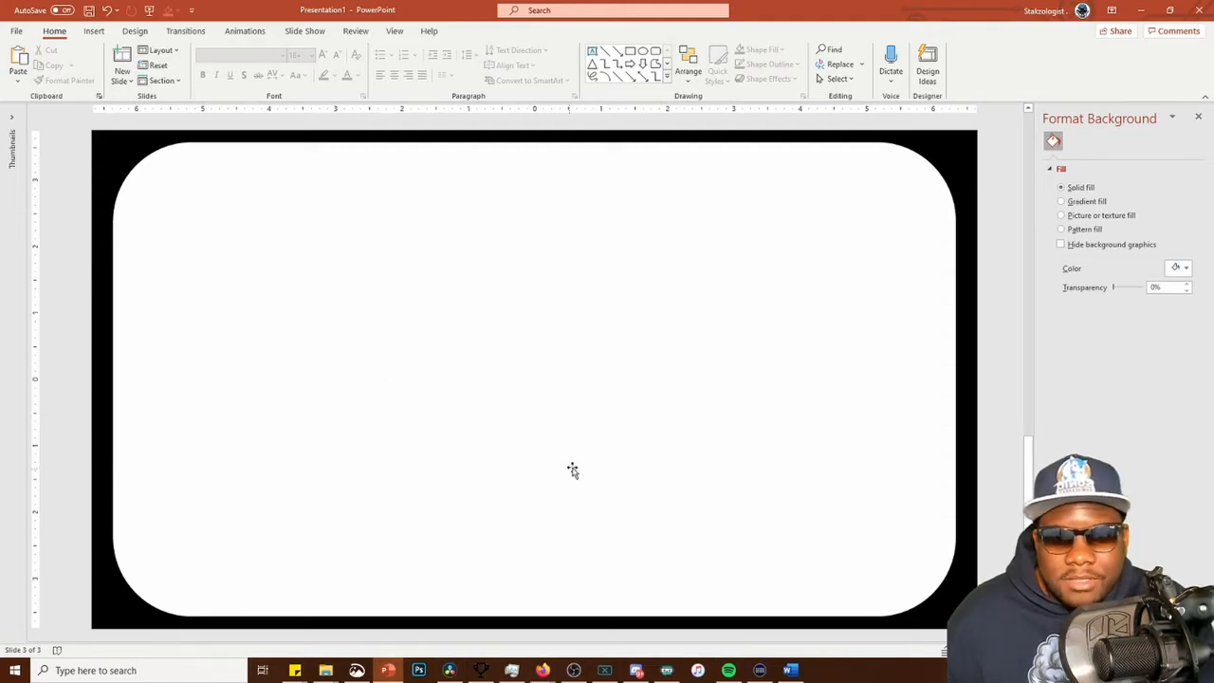
Select the white rounded rectangle together with the black rectangle and group them
left_click(315, 322)
right_click(104, 142)
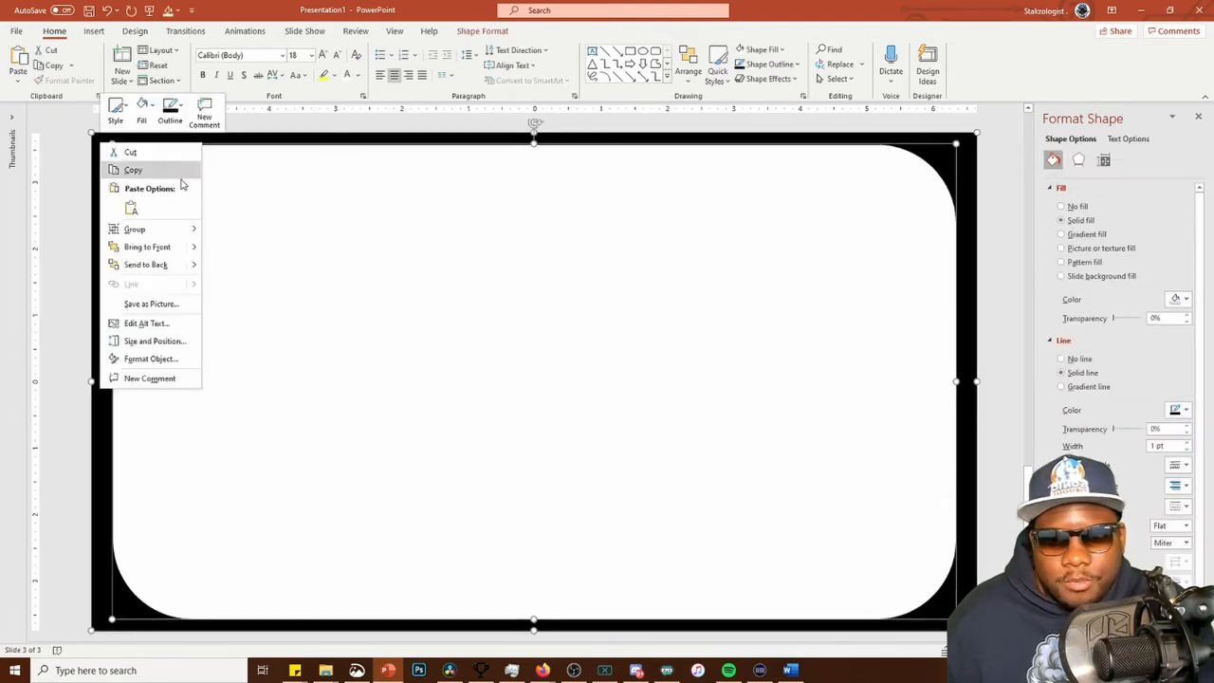
mouse_move(172, 229)
left_click(228, 231)
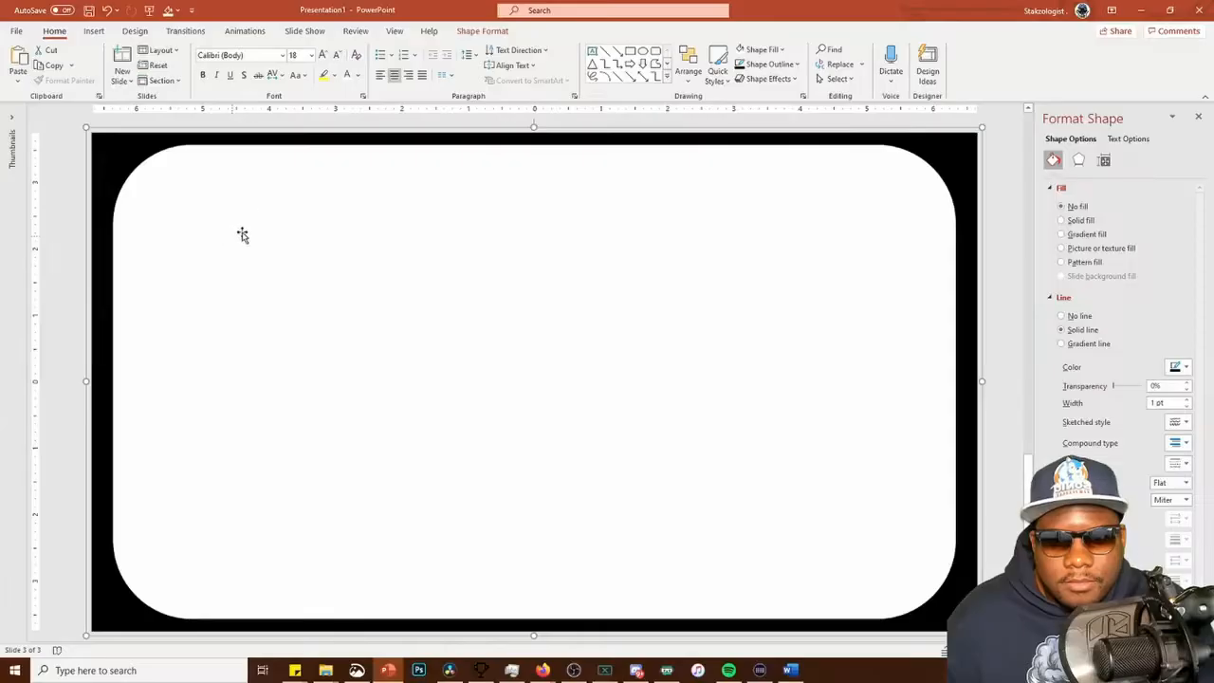
Save the group as a PNG picture named WHATEVER MASK in the 04 - OBS PP folder
right_click(125, 153)
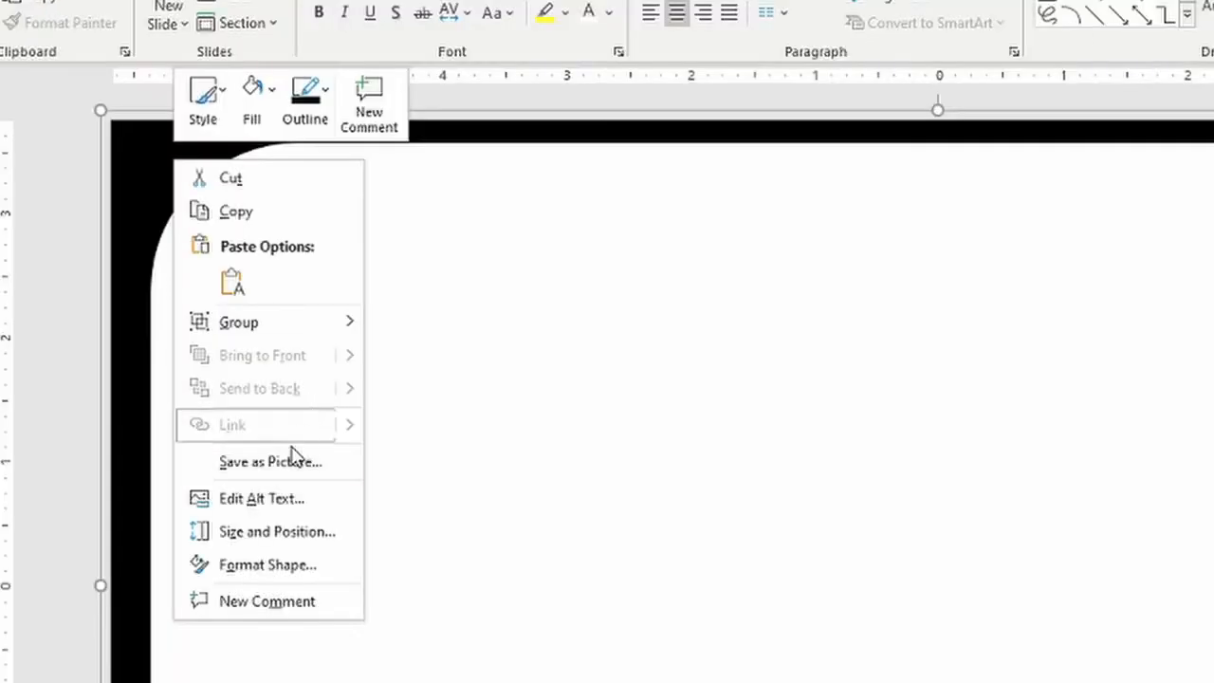
left_click(293, 460)
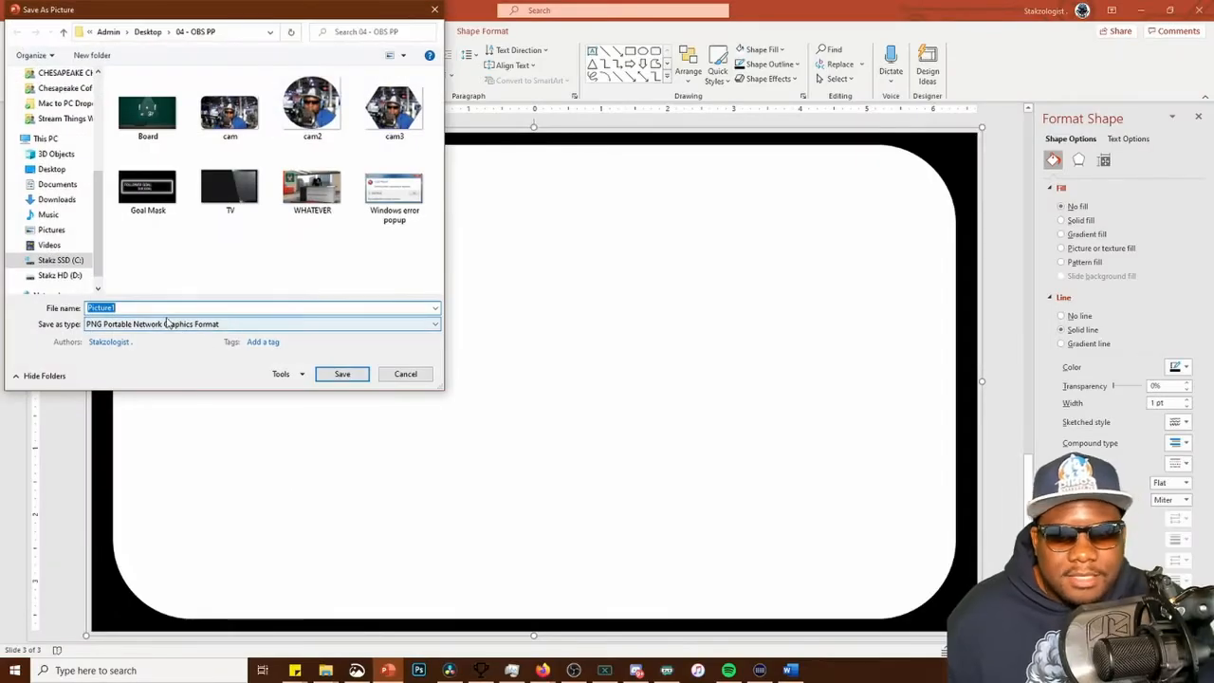
type("WHATEVER MASK")
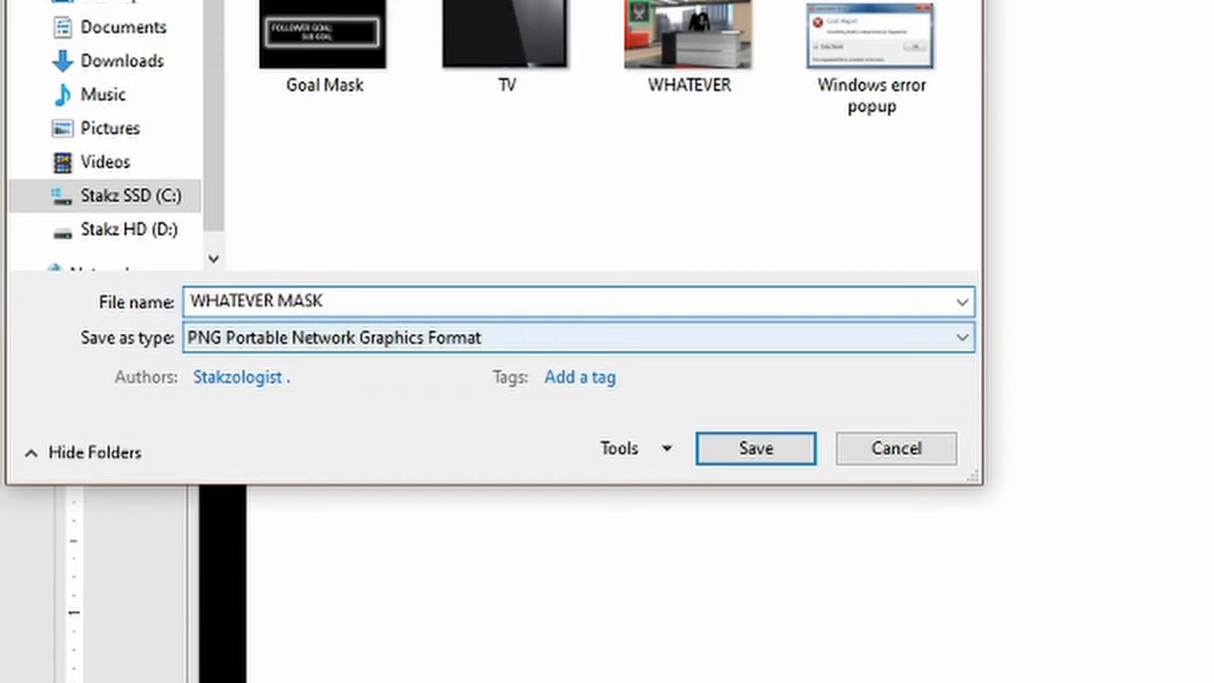
key("Return")
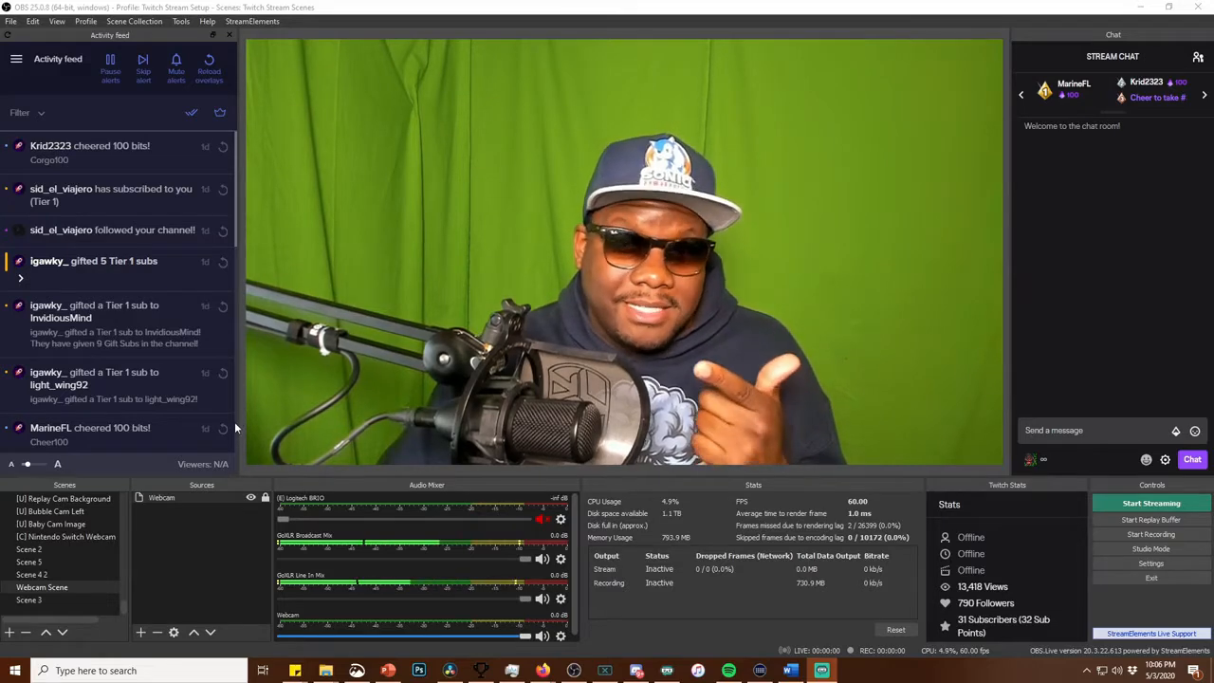
In OBS, add an Image Mask/Blend effect filter with its default name to the Webcam source in Webcam Scene
right_click(199, 495)
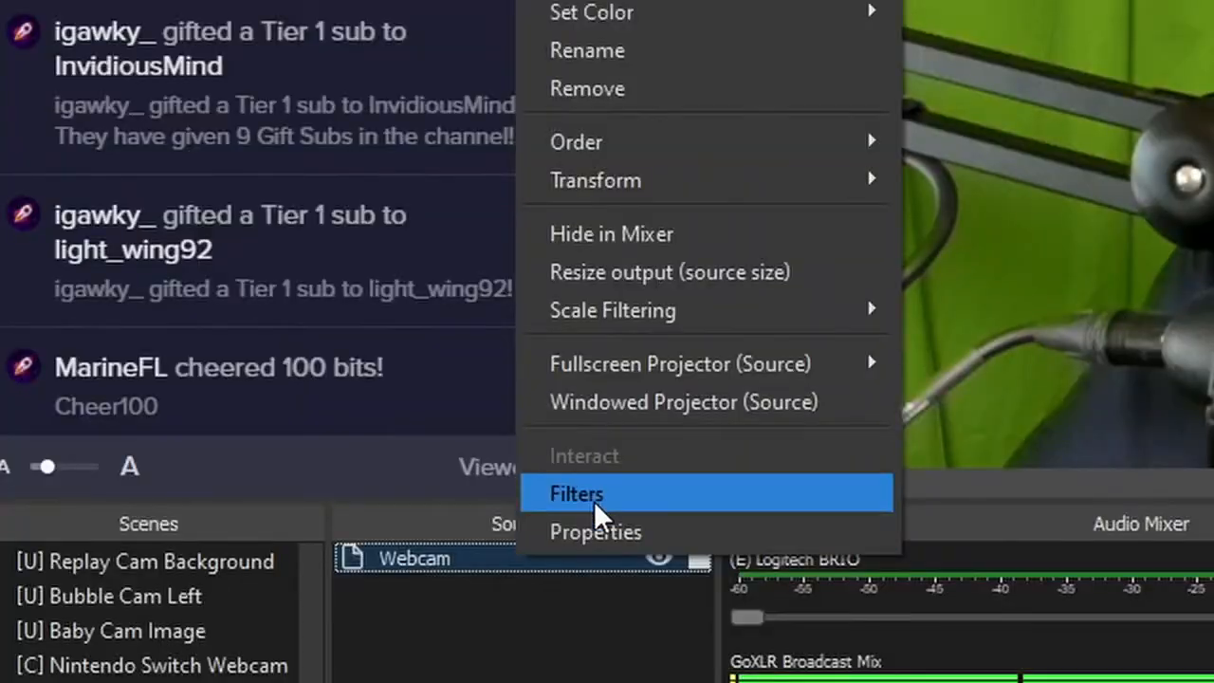
left_click(222, 475)
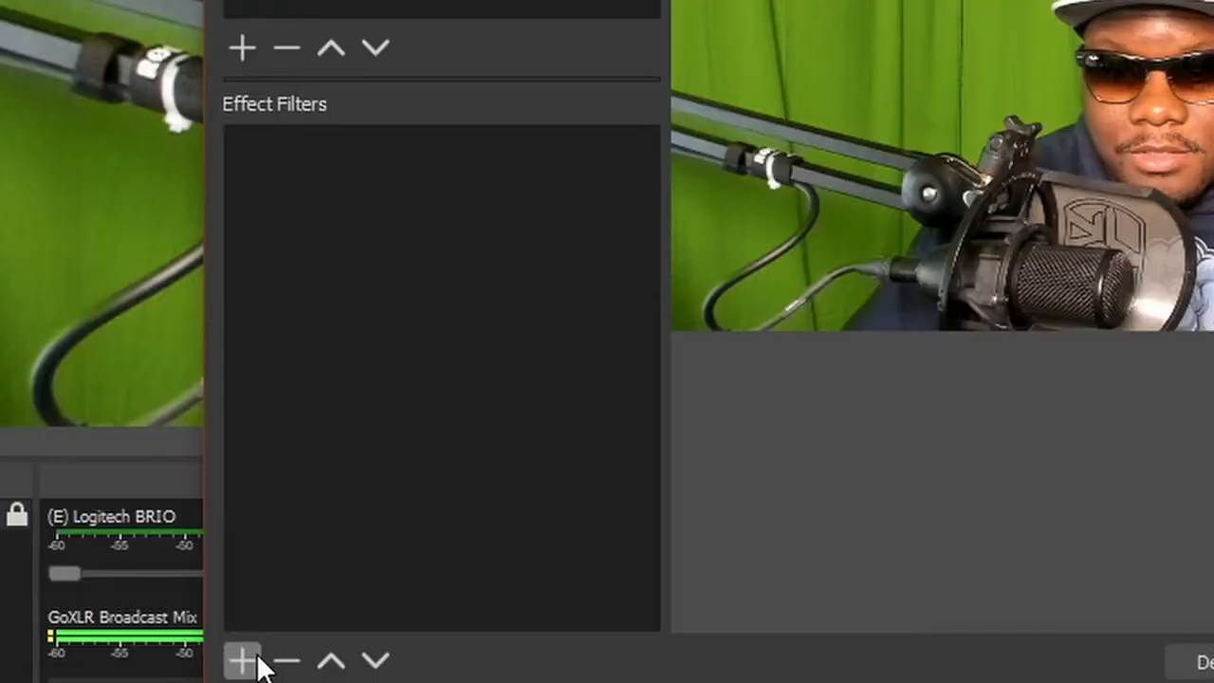
left_click(348, 551)
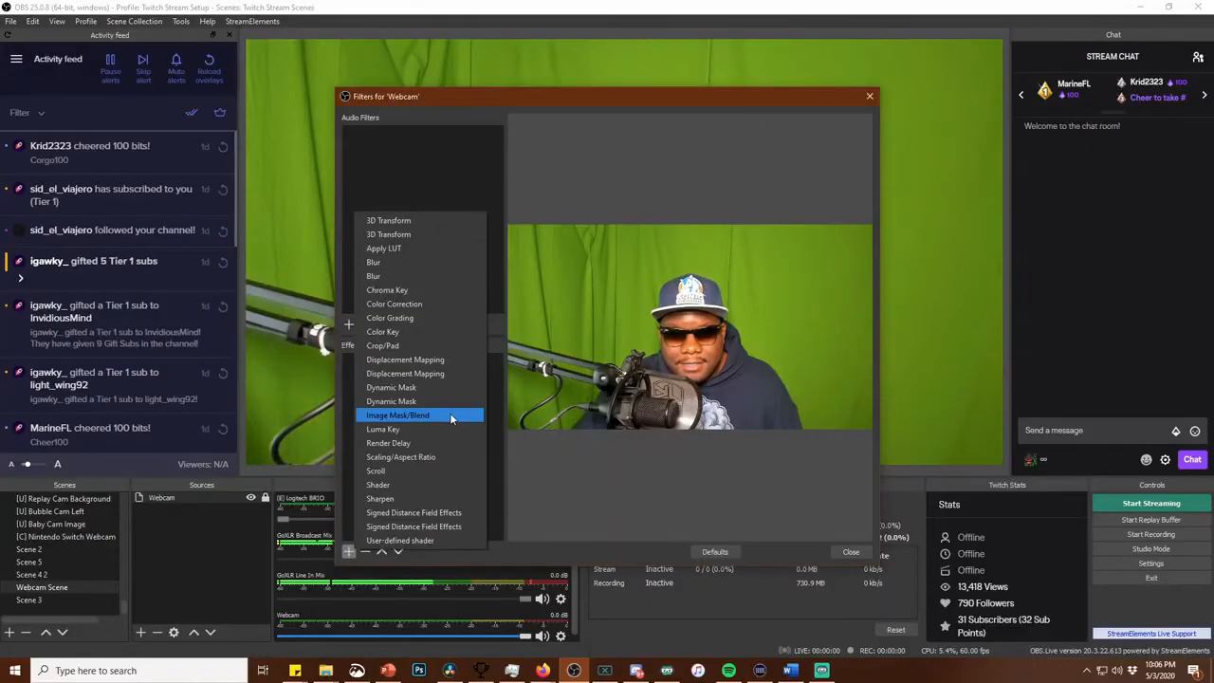
left_click(514, 293)
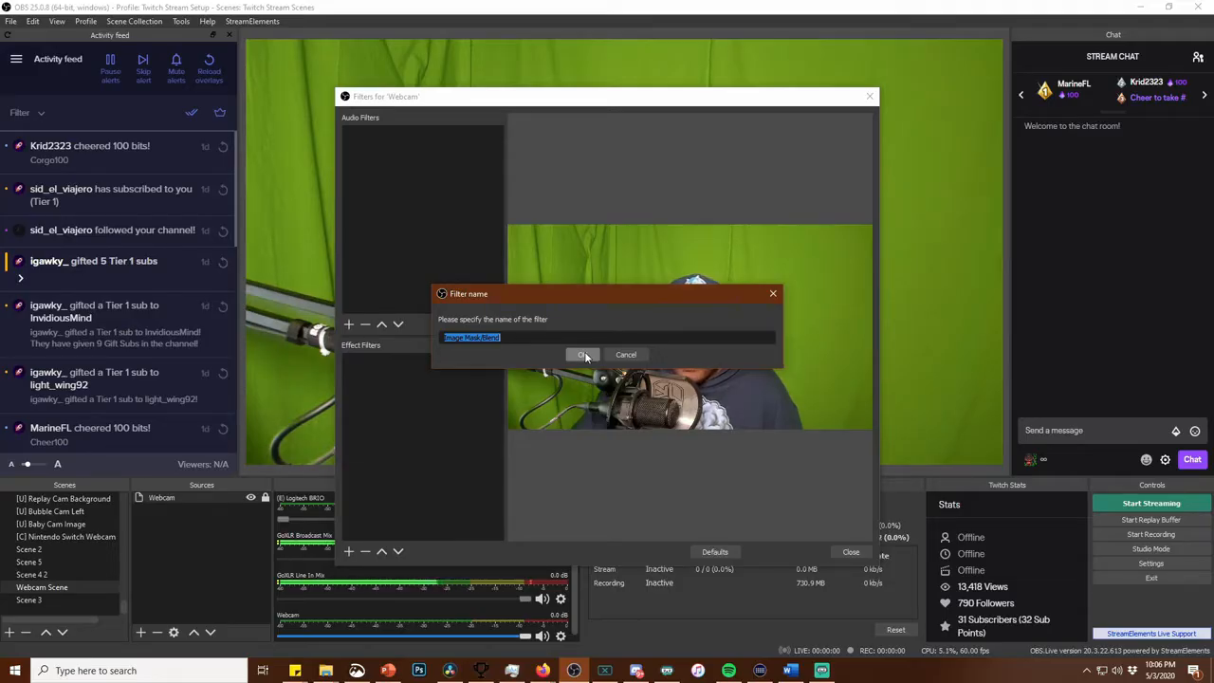
left_click(584, 354)
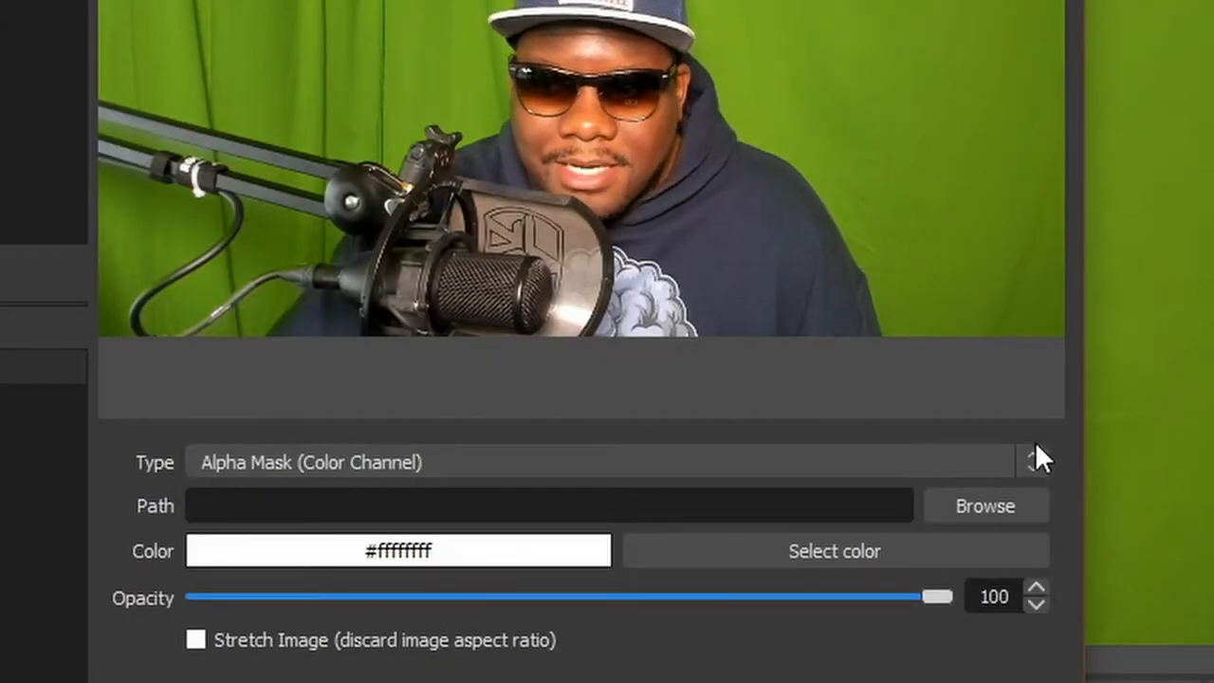
Load WHATEVER MASK.png as the filter's mask image and close the filter settings
left_click(970, 505)
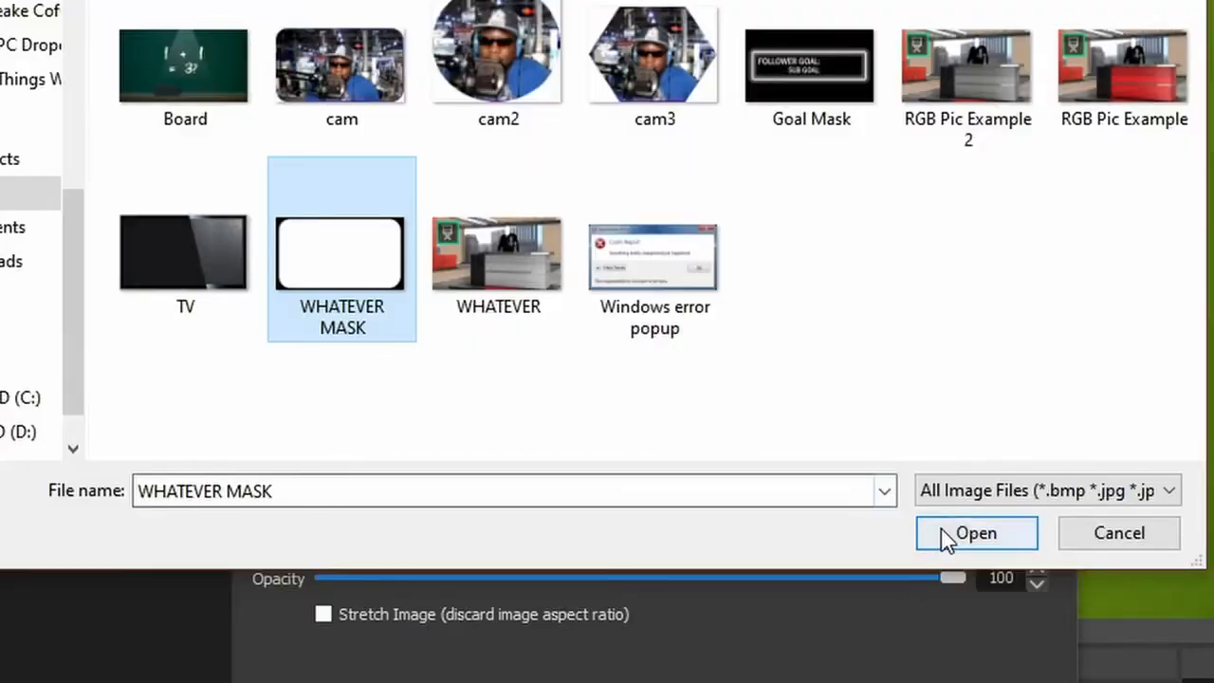
left_click(820, 427)
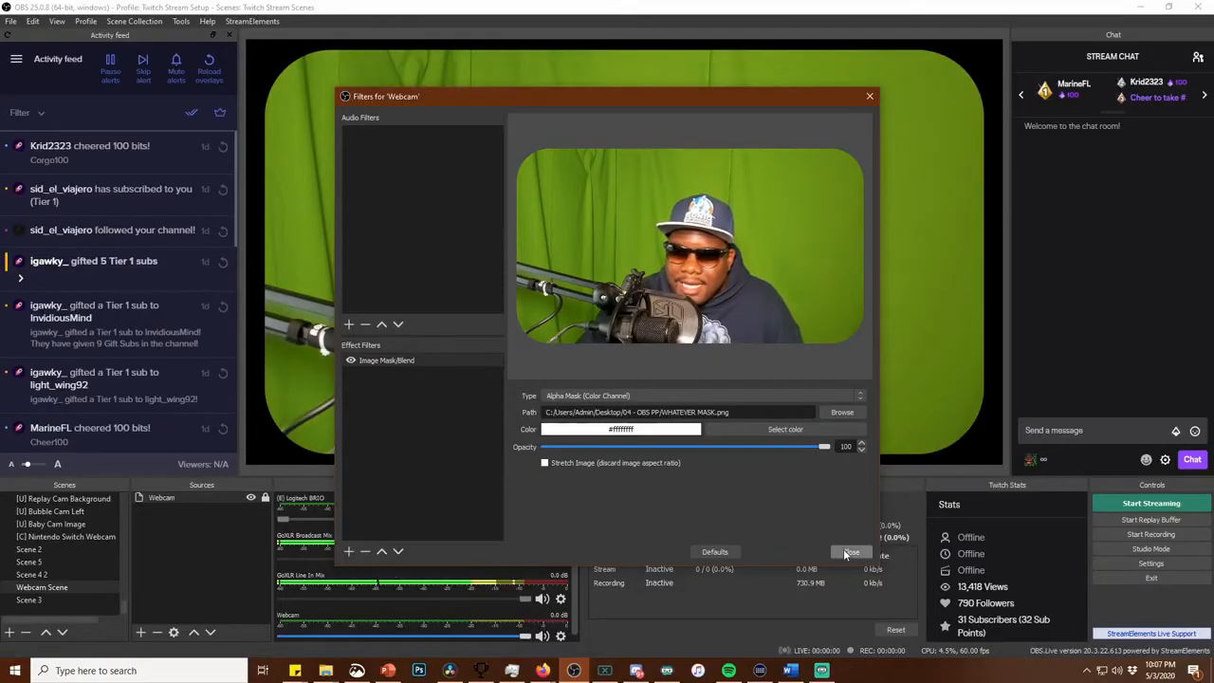
left_click(849, 552)
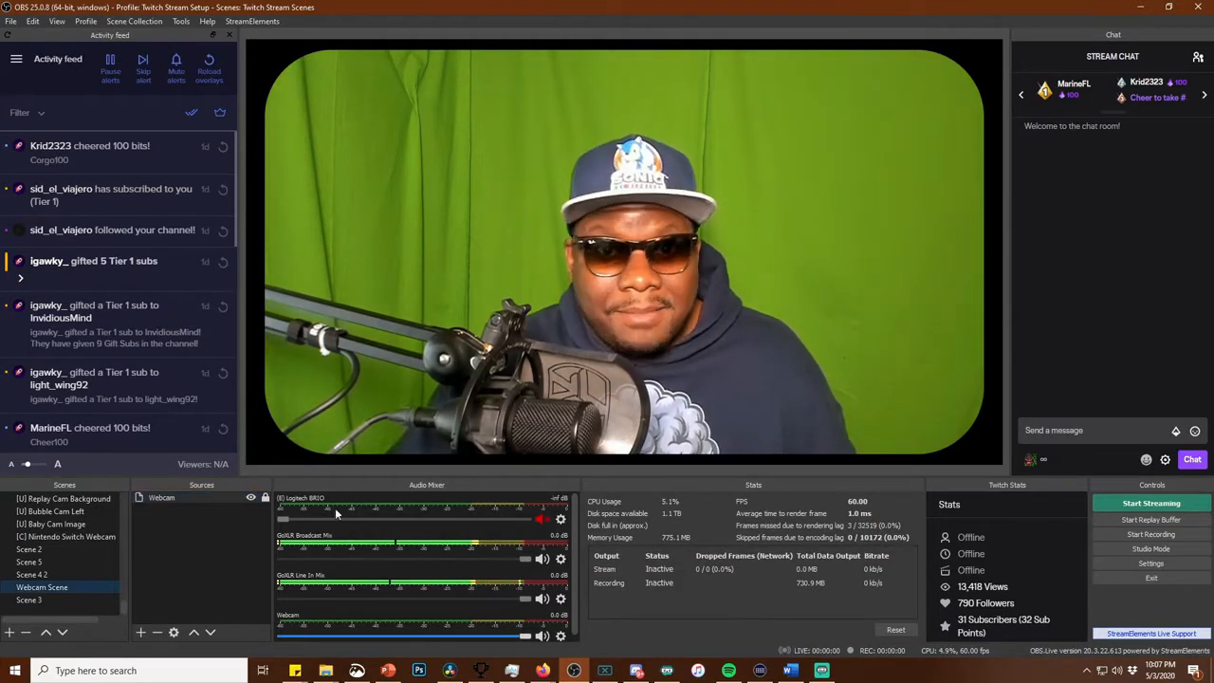
Add the existing Webcam Scene to Scene 3 as a visible Scene source
left_click(79, 599)
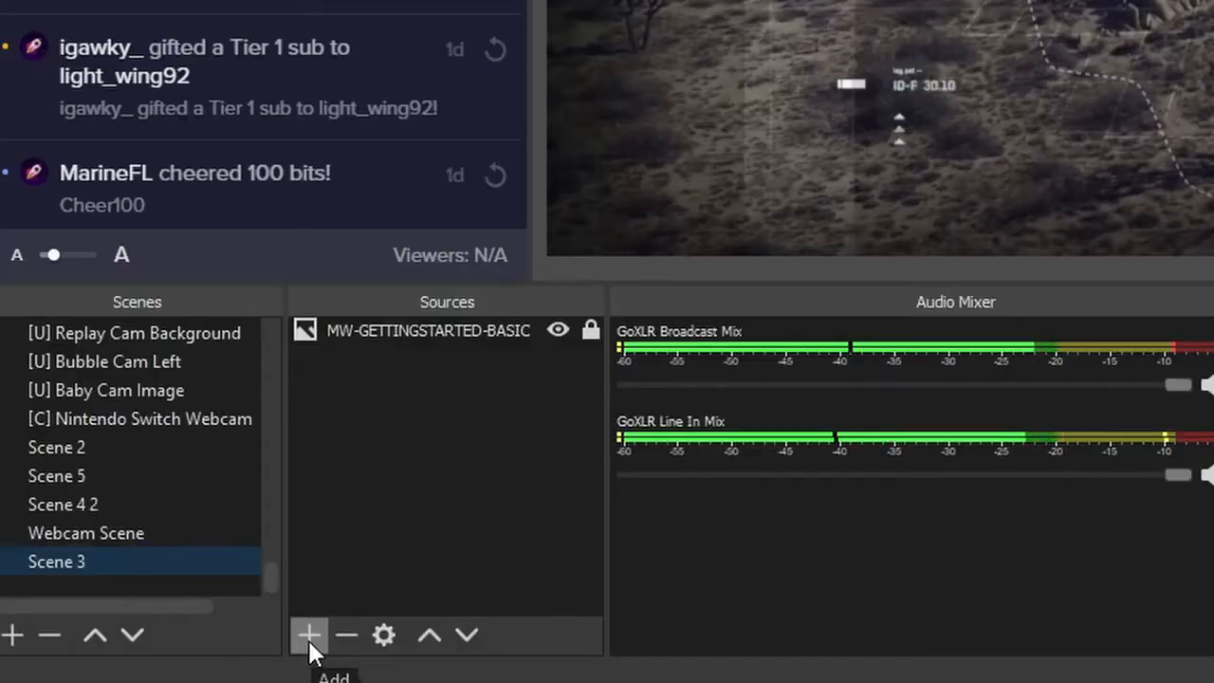
left_click(140, 634)
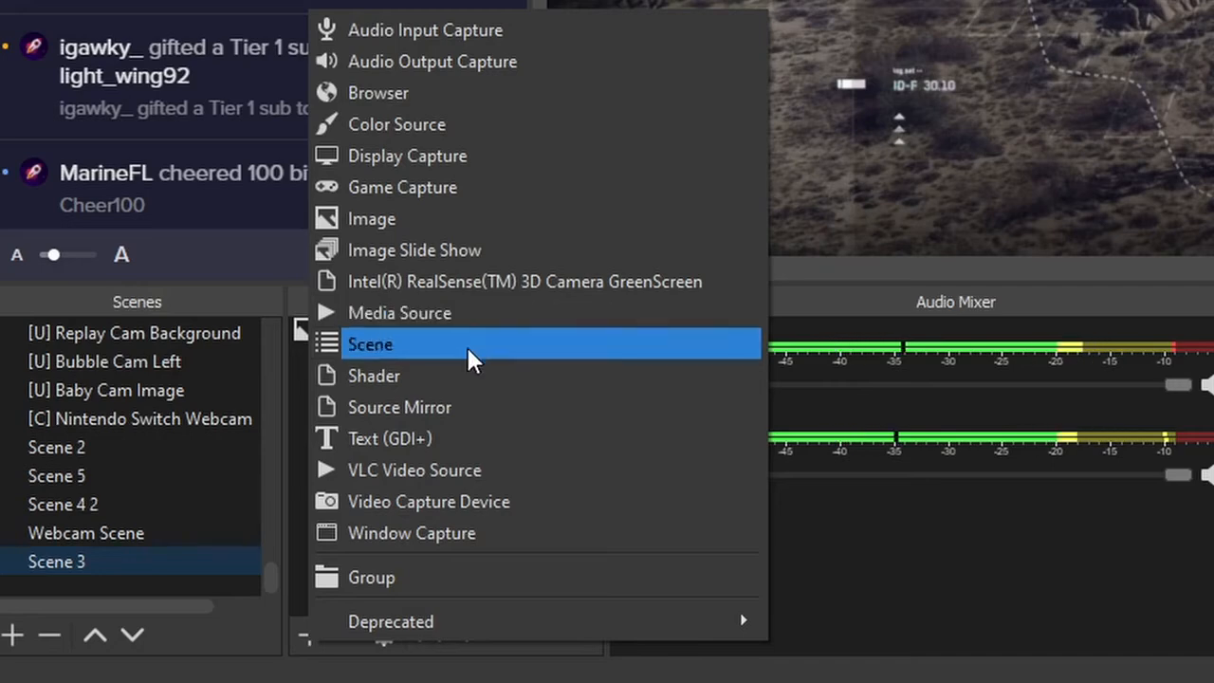
left_click(370, 344)
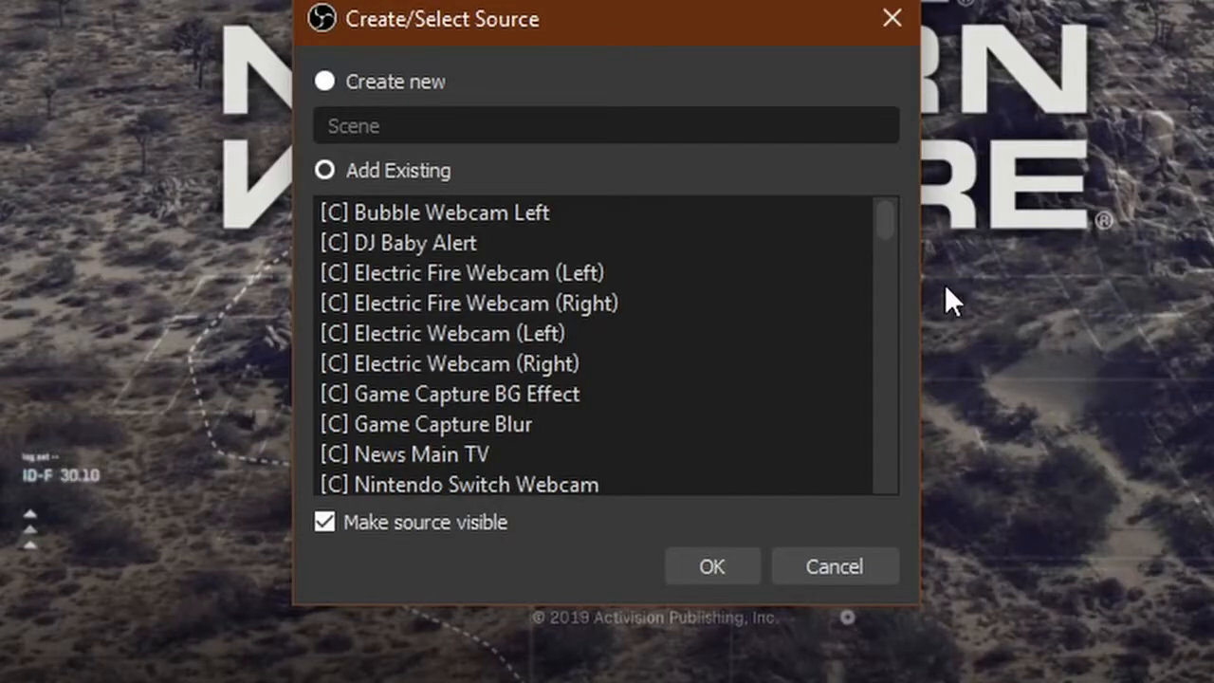
scroll(694, 377, "down", 15)
left_click(424, 455)
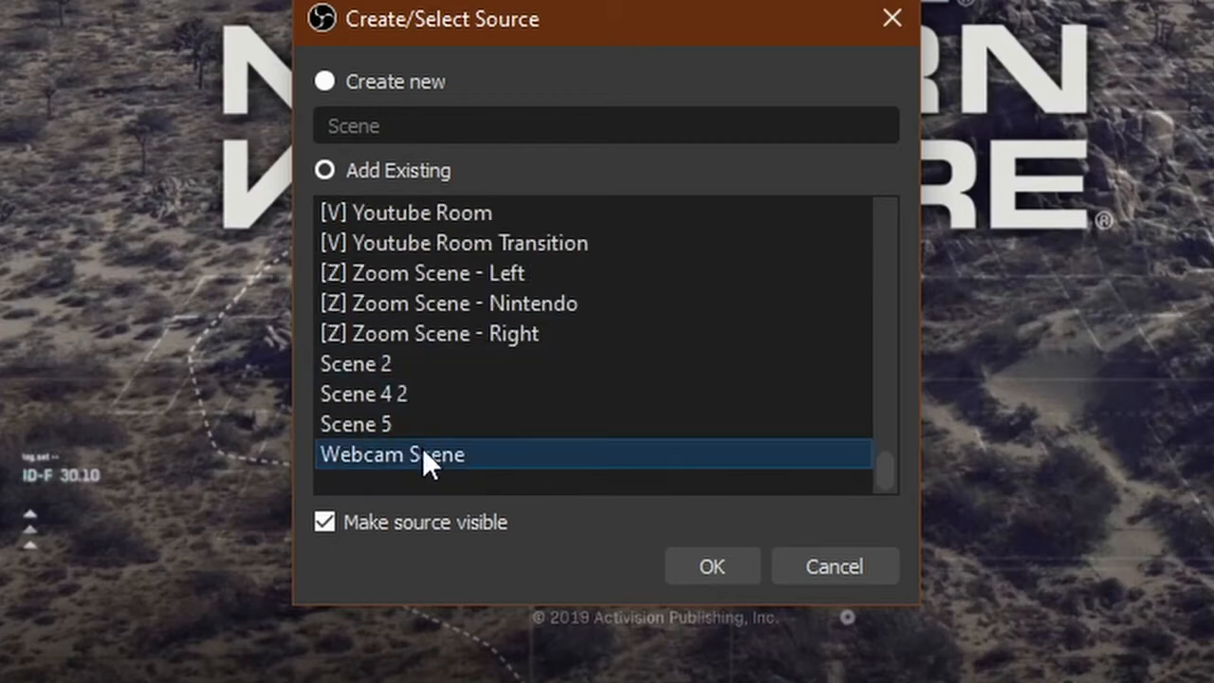
left_click(744, 566)
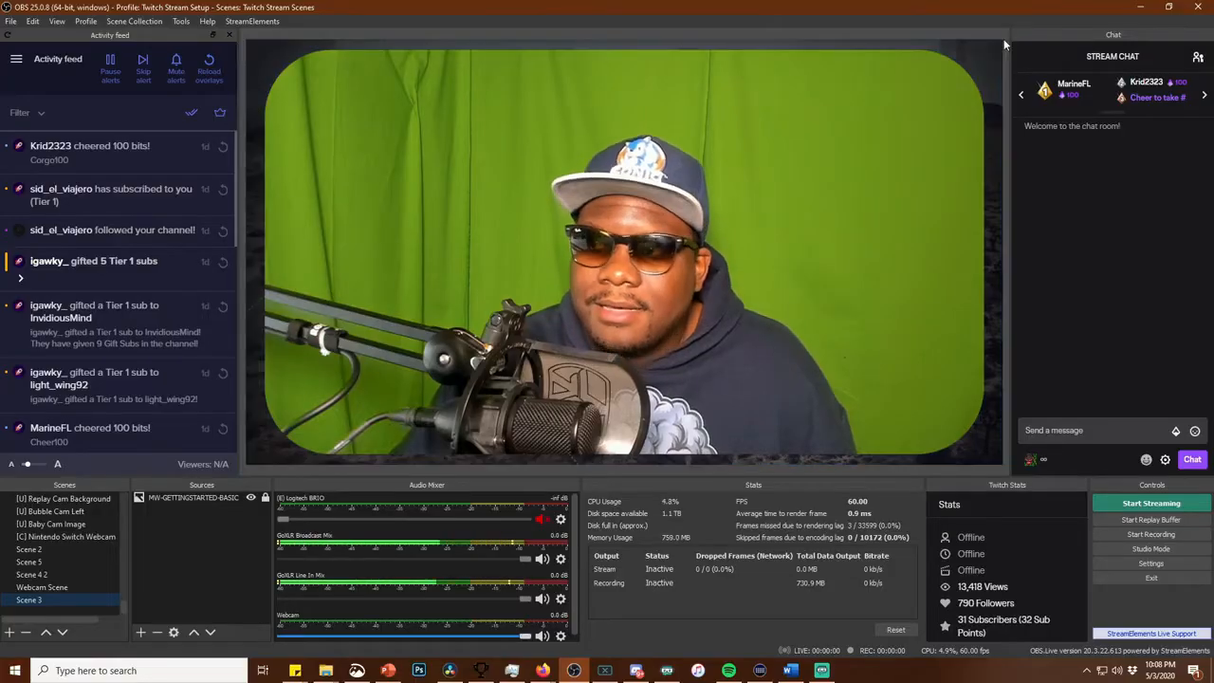
Shrink the masked webcam to about a quarter of the canvas width and reposition it along the canvas's left side
left_click(861, 151)
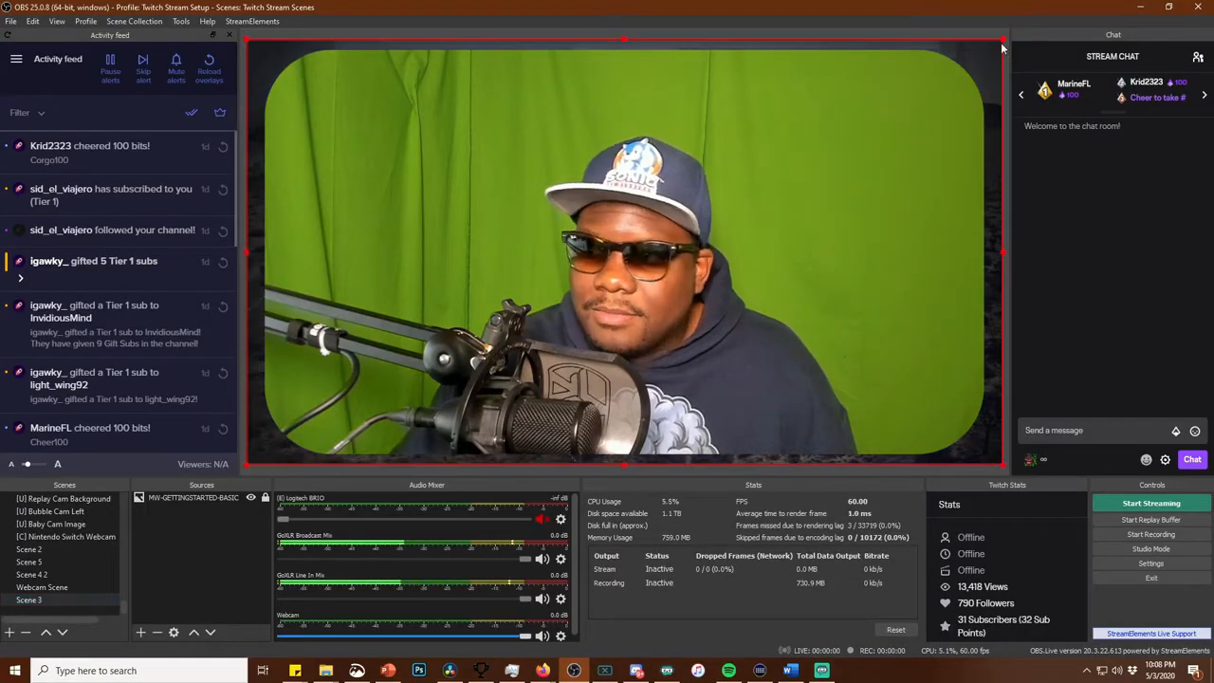
left_click_drag(1007, 43, 841, 132)
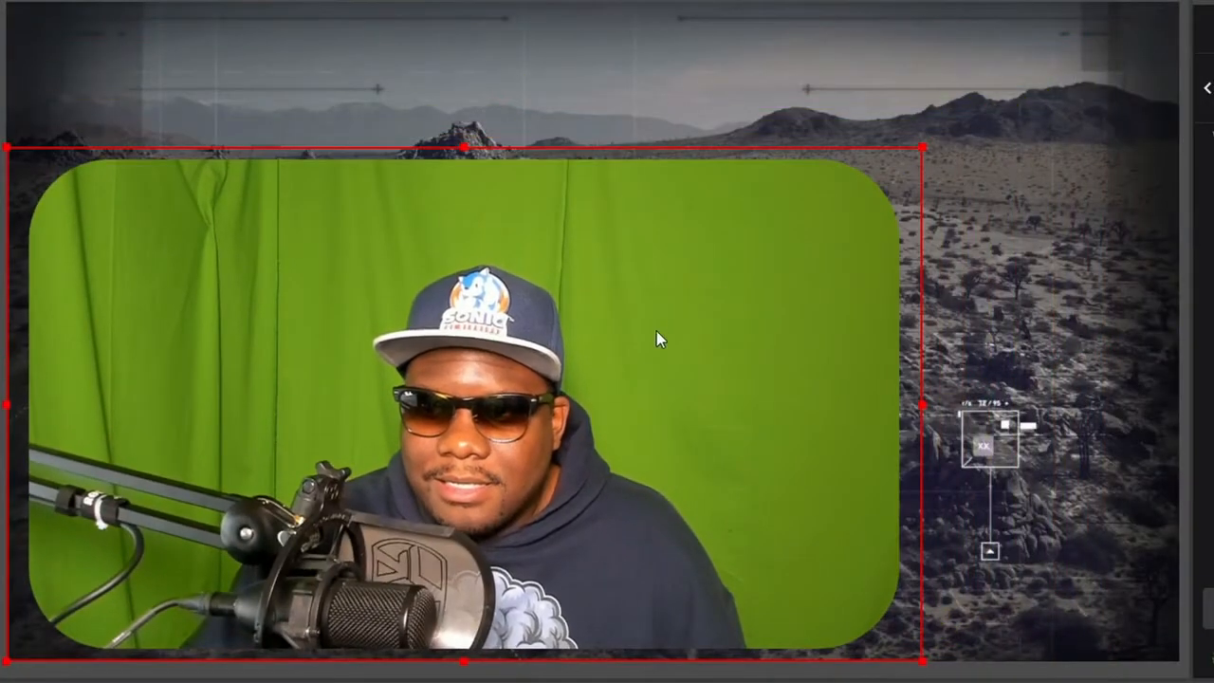
left_click_drag(923, 147, 747, 293)
left_click(600, 389)
left_click_drag(631, 309, 306, 493)
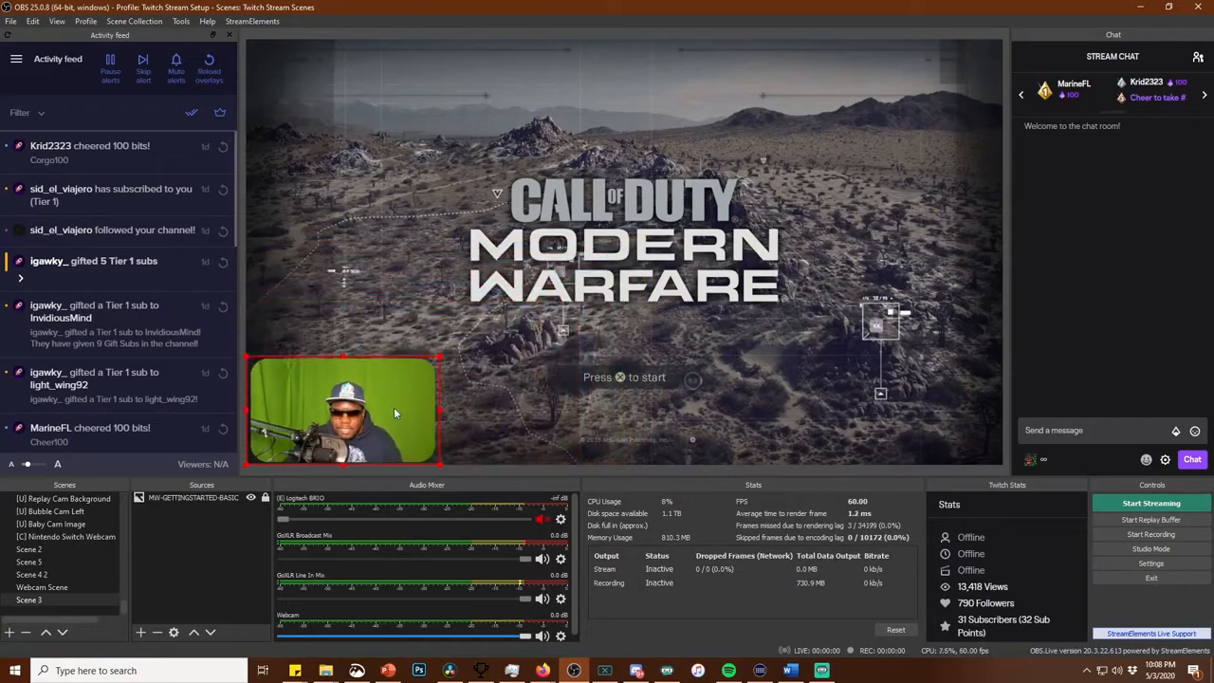
left_click_drag(196, 585, 234, 402)
left_click_drag(393, 298, 381, 242)
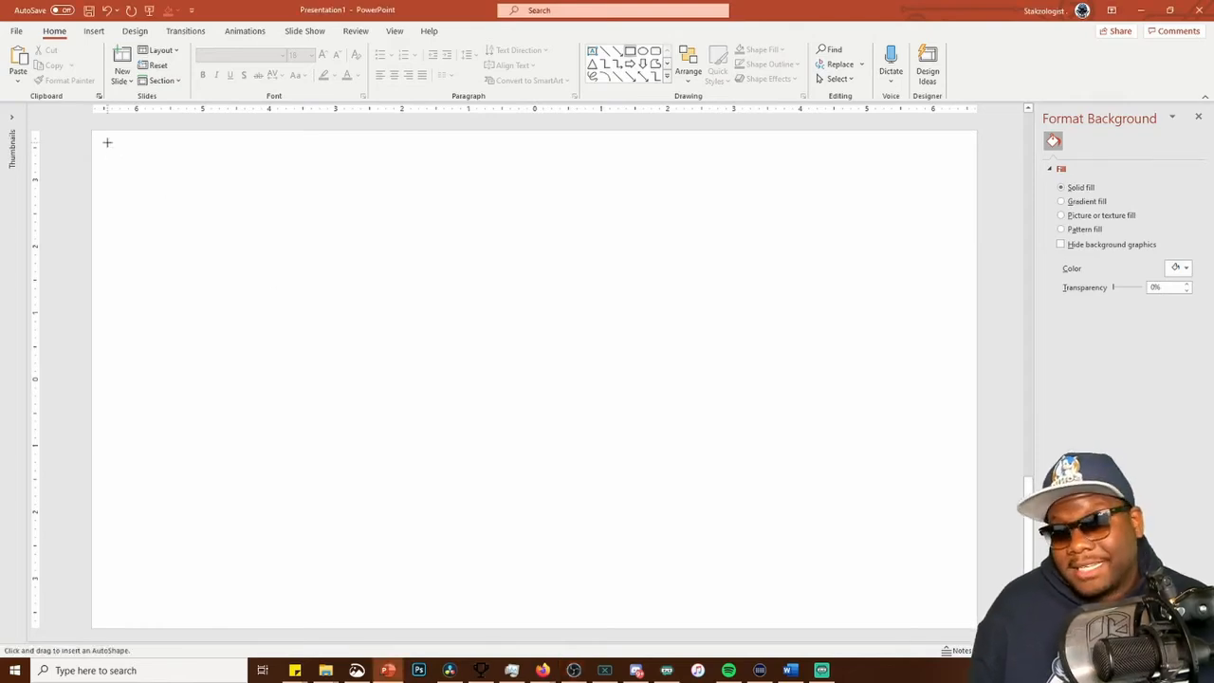
In PowerPoint, cover the blank slide with a full-size rectangle and give it black fill and a black outline
left_click_drag(90, 130, 977, 628)
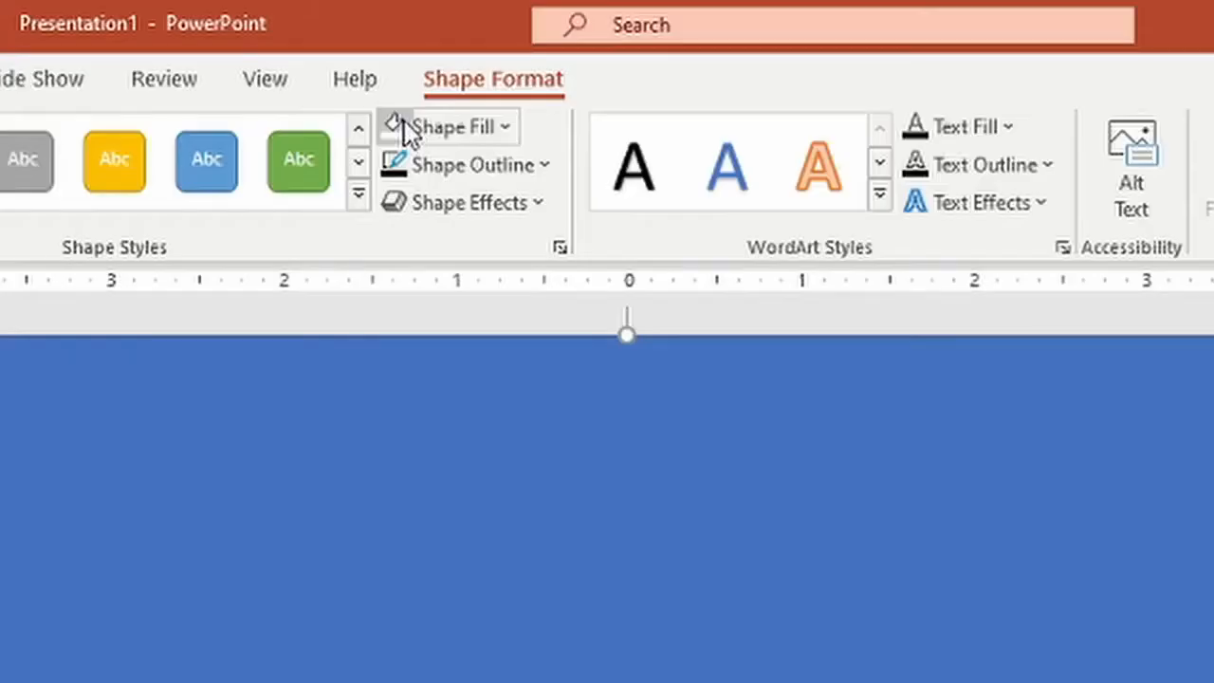
left_click(500, 130)
left_click(420, 207)
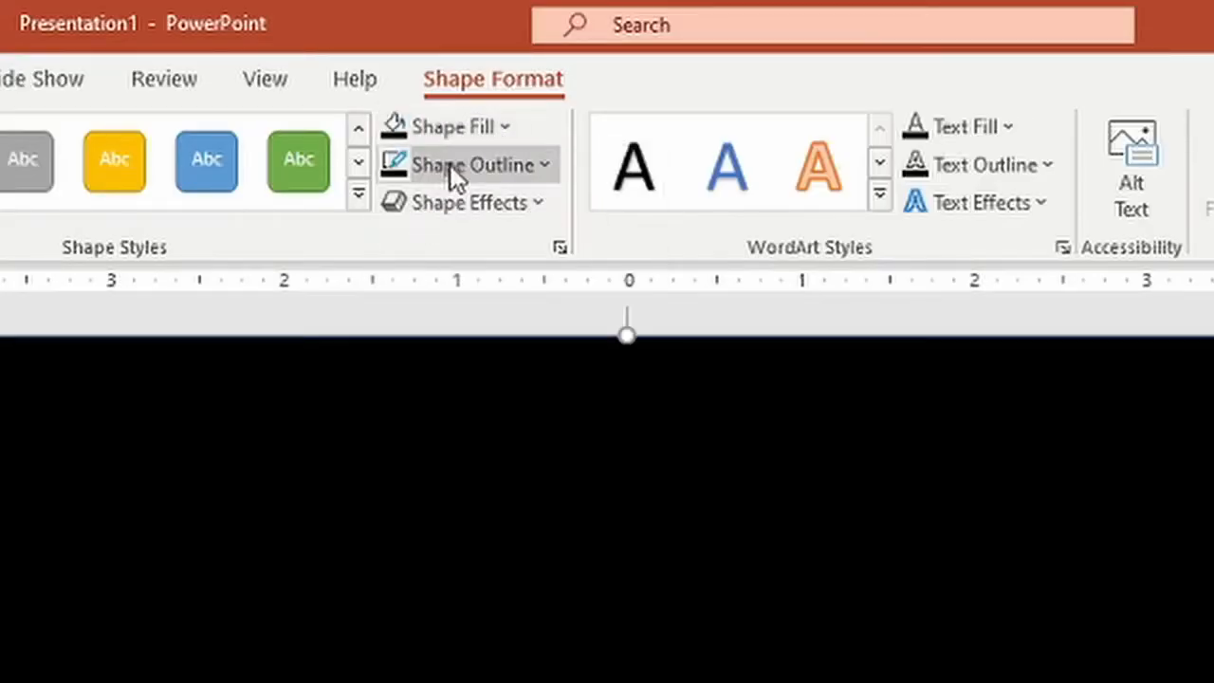
left_click(450, 164)
left_click(422, 248)
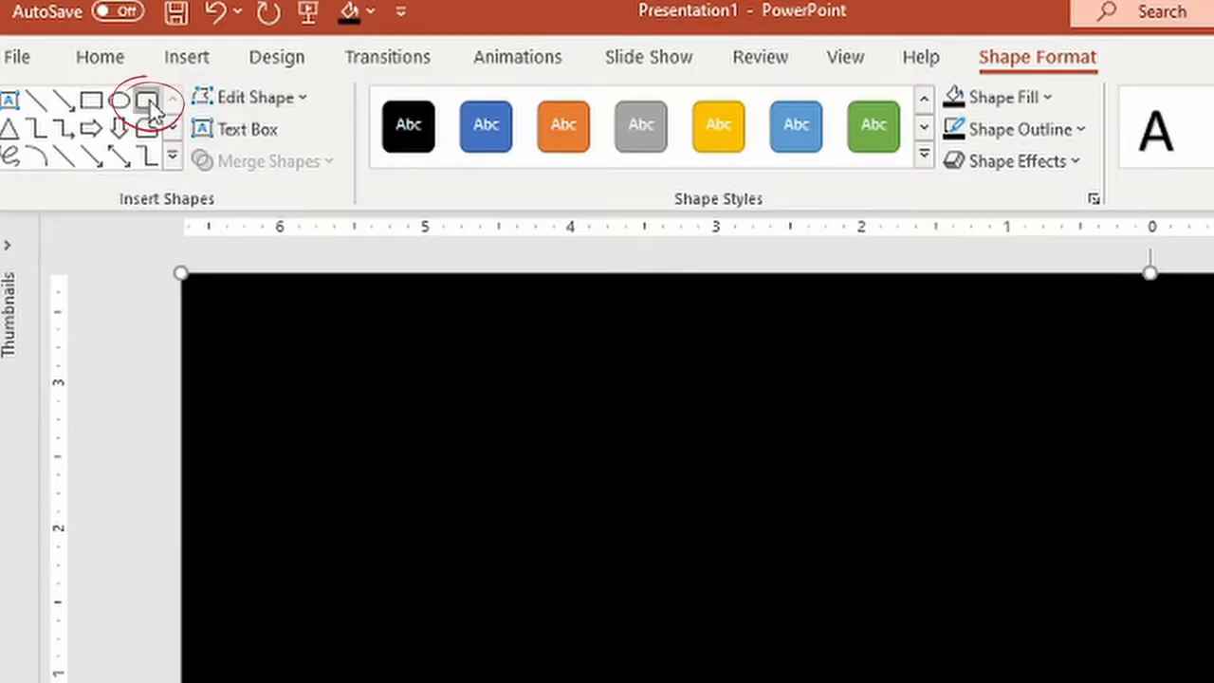
Draw a rounded rectangle about 11.44" by 4.25", center it on the black background, and reduce its corner rounding
left_click(148, 102)
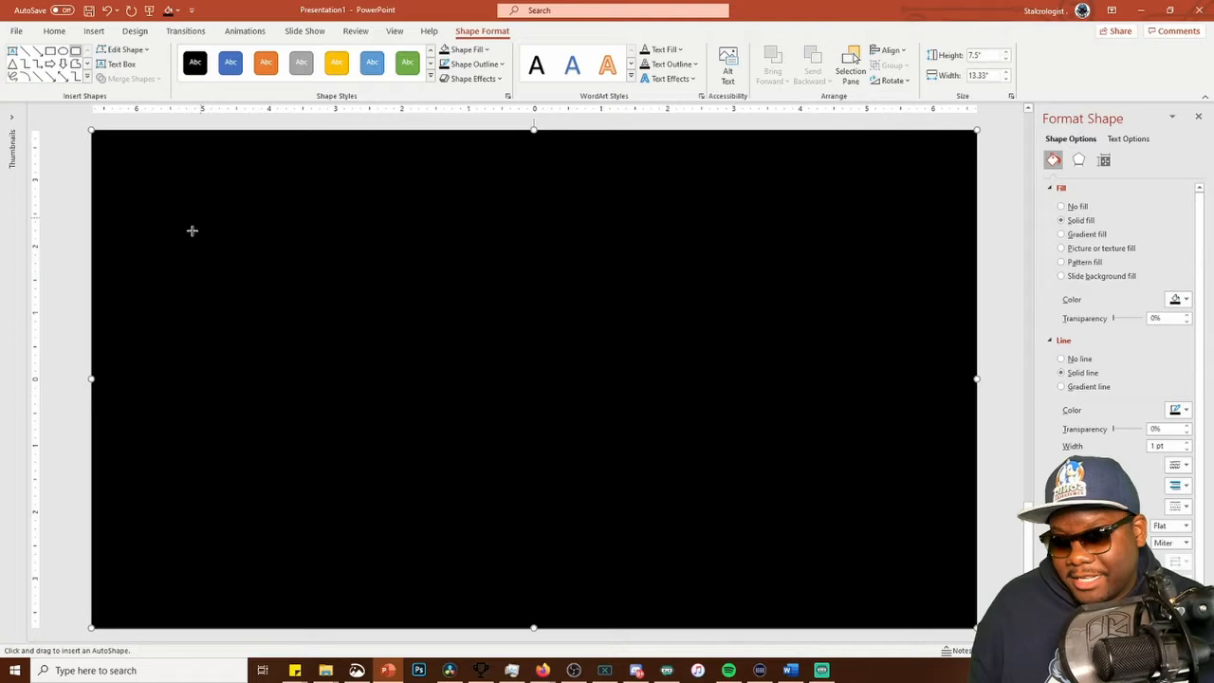
left_click_drag(157, 219, 918, 501)
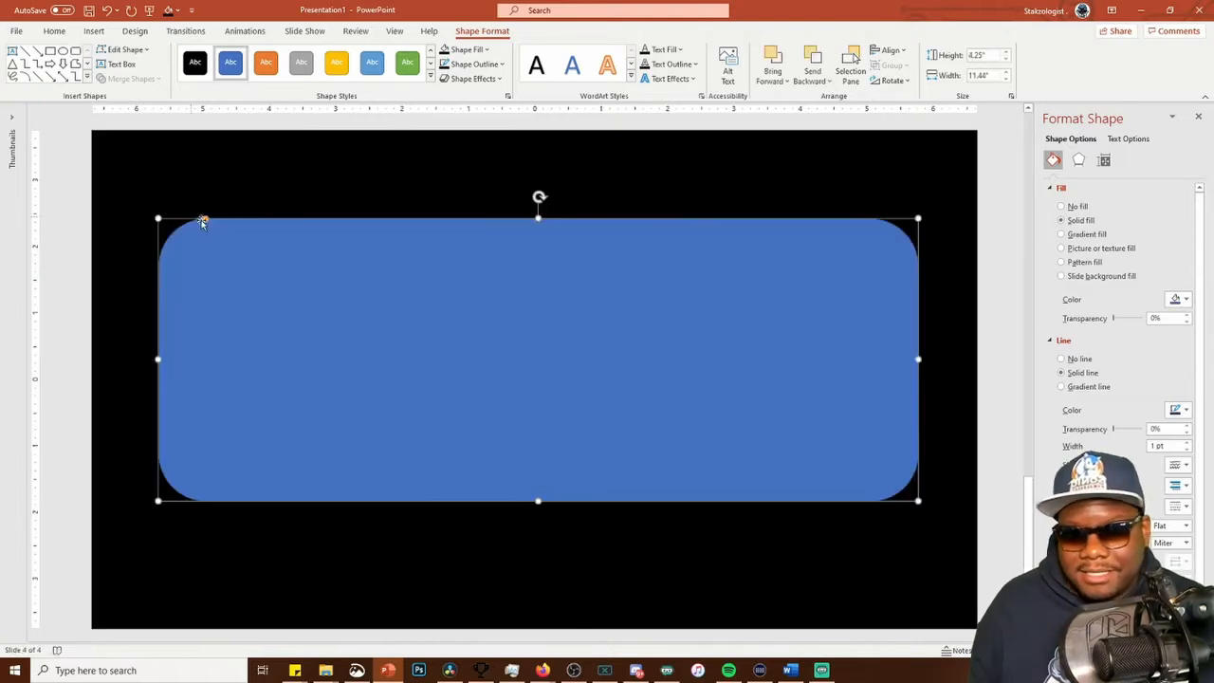
mouse_move(502, 339)
left_mouse_down()
mouse_move(503, 361)
mouse_move(518, 361)
mouse_move(485, 358)
mouse_move(500, 361)
left_mouse_up()
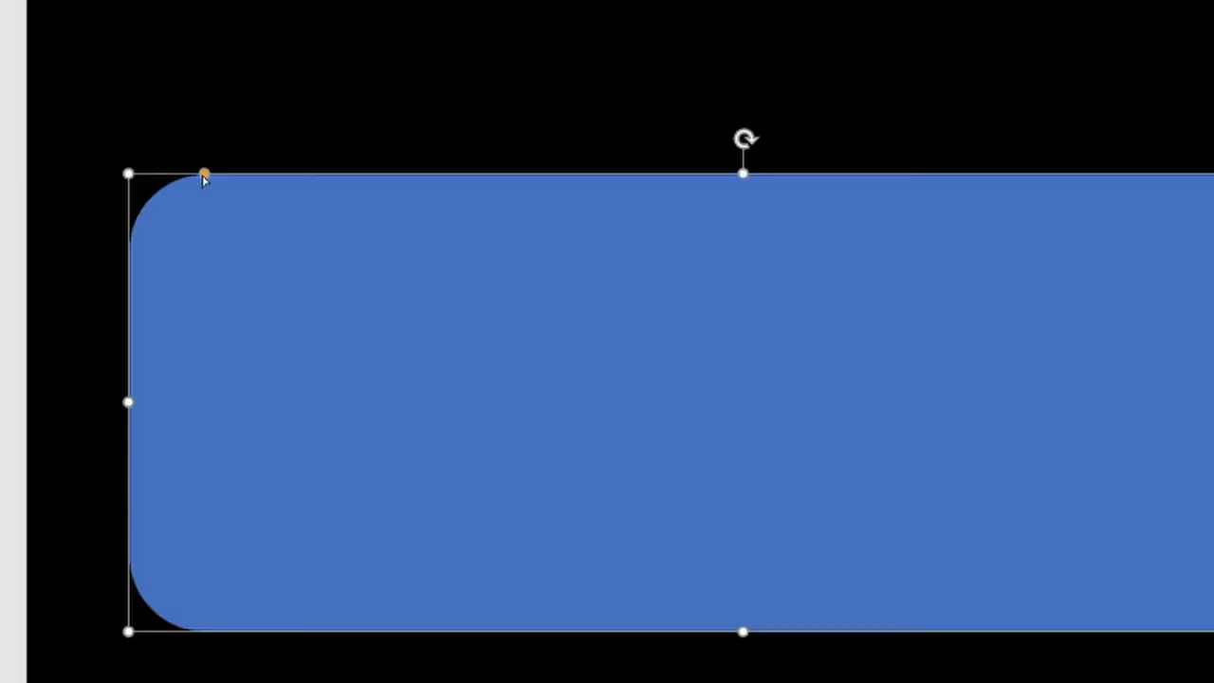
left_click_drag(203, 178, 170, 184)
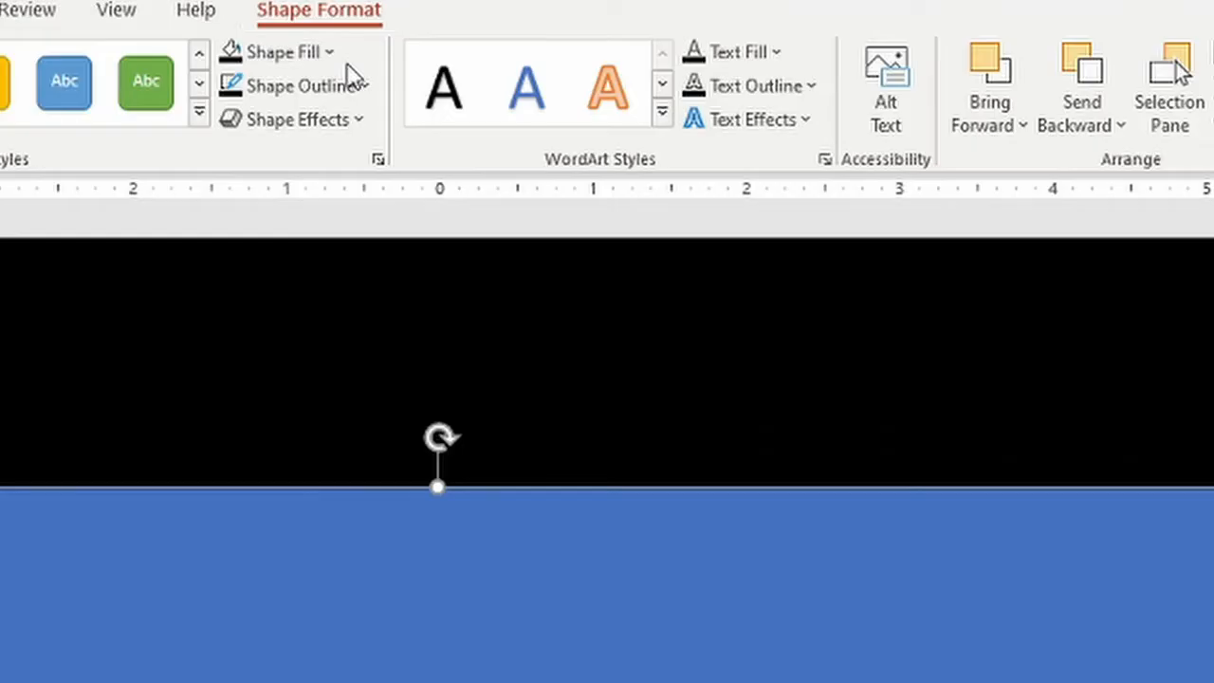
Remove the rounded rectangle's fill and give it a solid white outline 10 pt wide
left_click(486, 51)
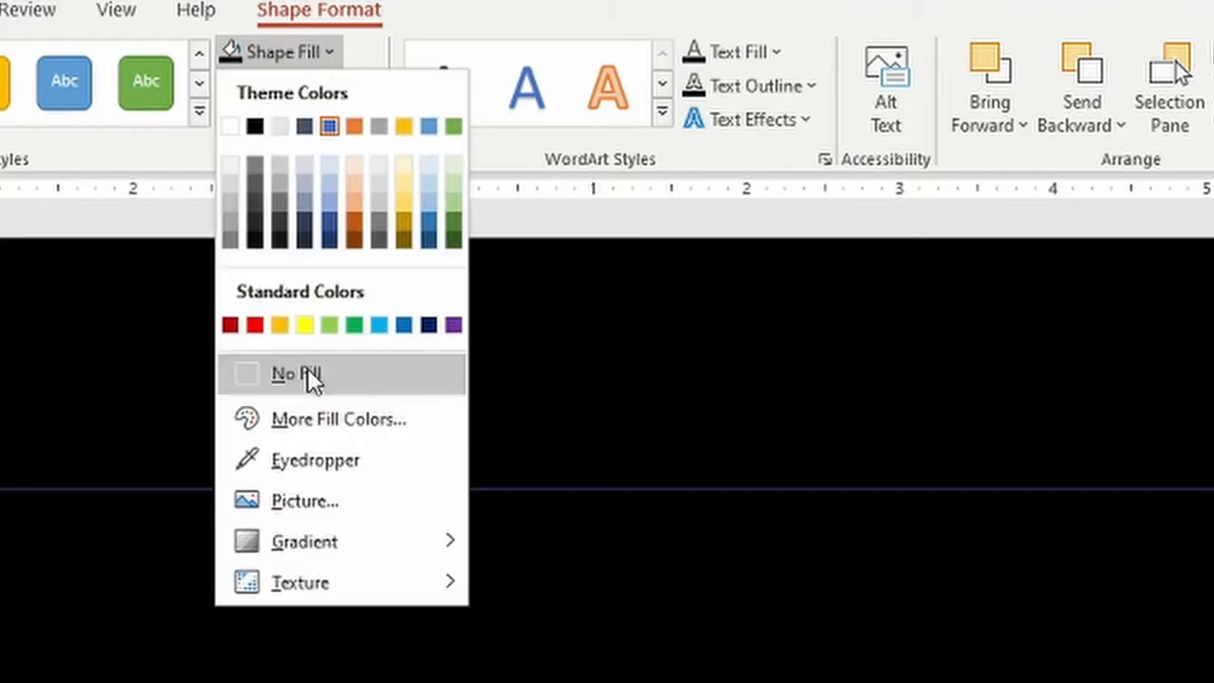
left_click(307, 373)
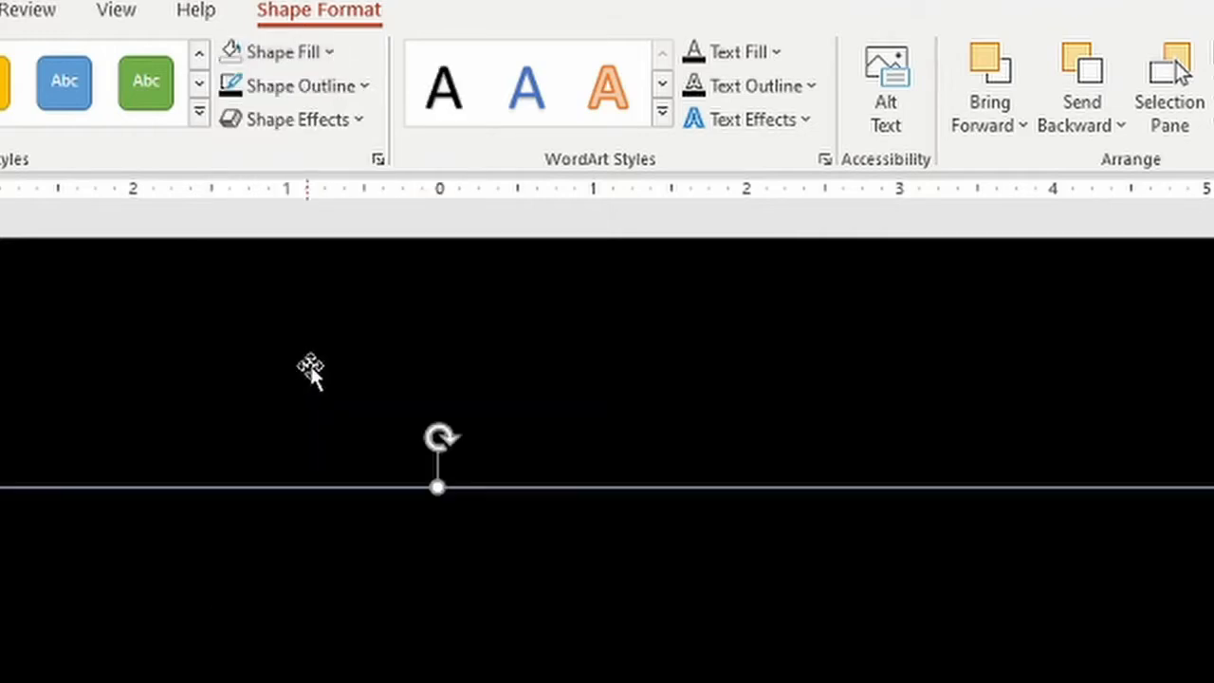
left_click(366, 86)
left_click(232, 163)
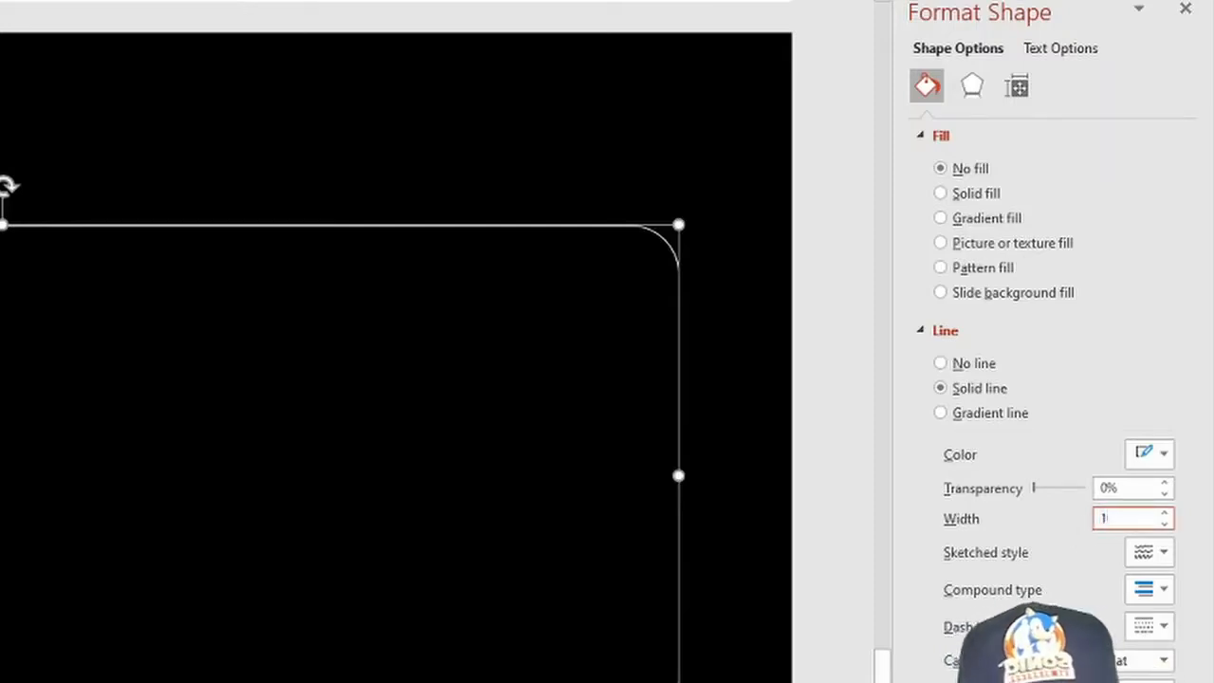
type("0")
key("Return")
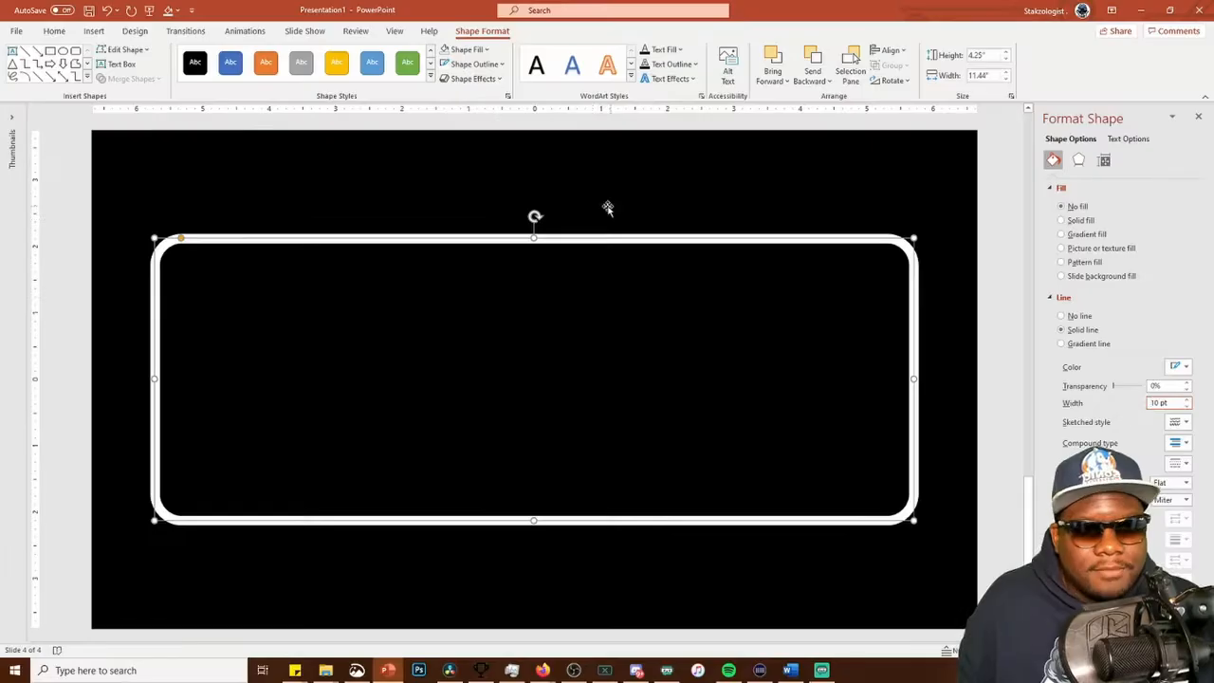
Apply a glow effect to the rounded rectangle's outline and change the glow color to white
left_click(393, 249)
left_click(401, 240)
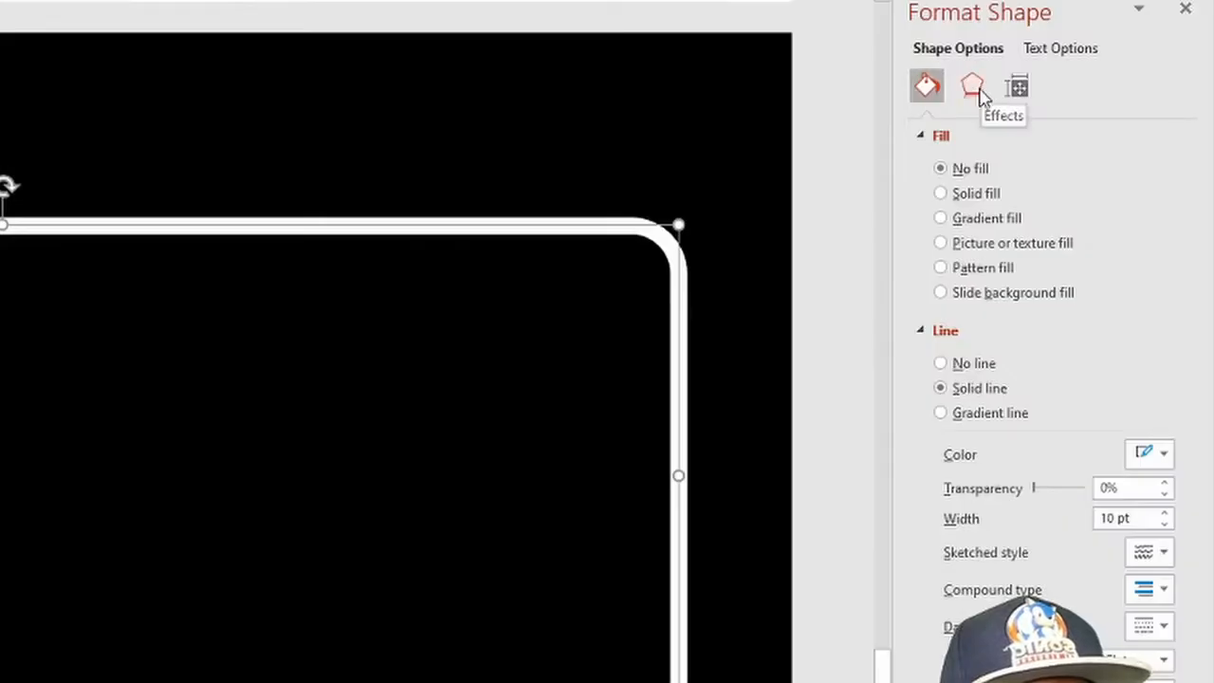
left_click(975, 89)
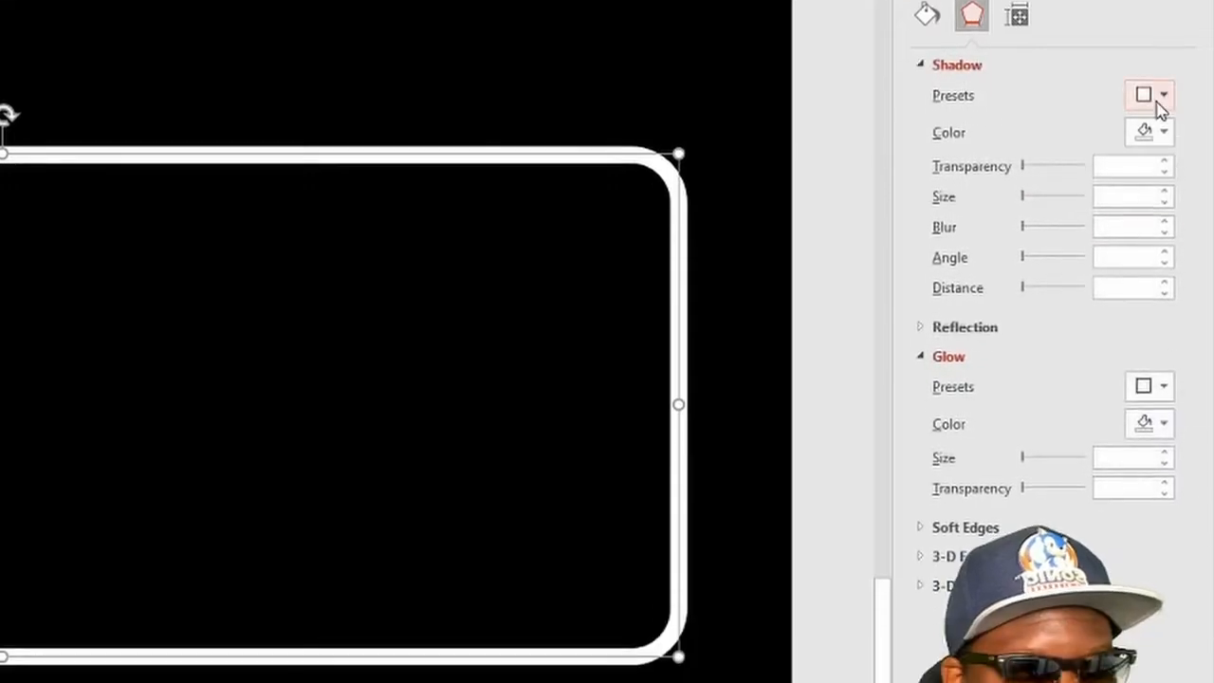
left_click(1164, 332)
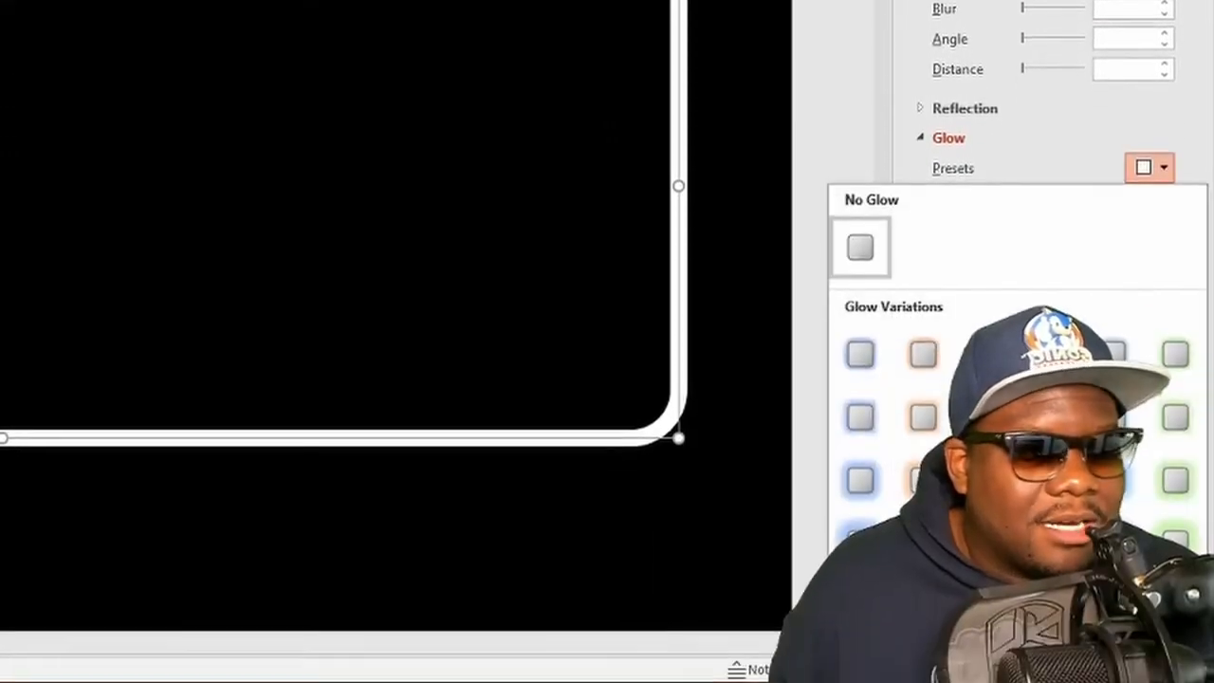
left_click(923, 512)
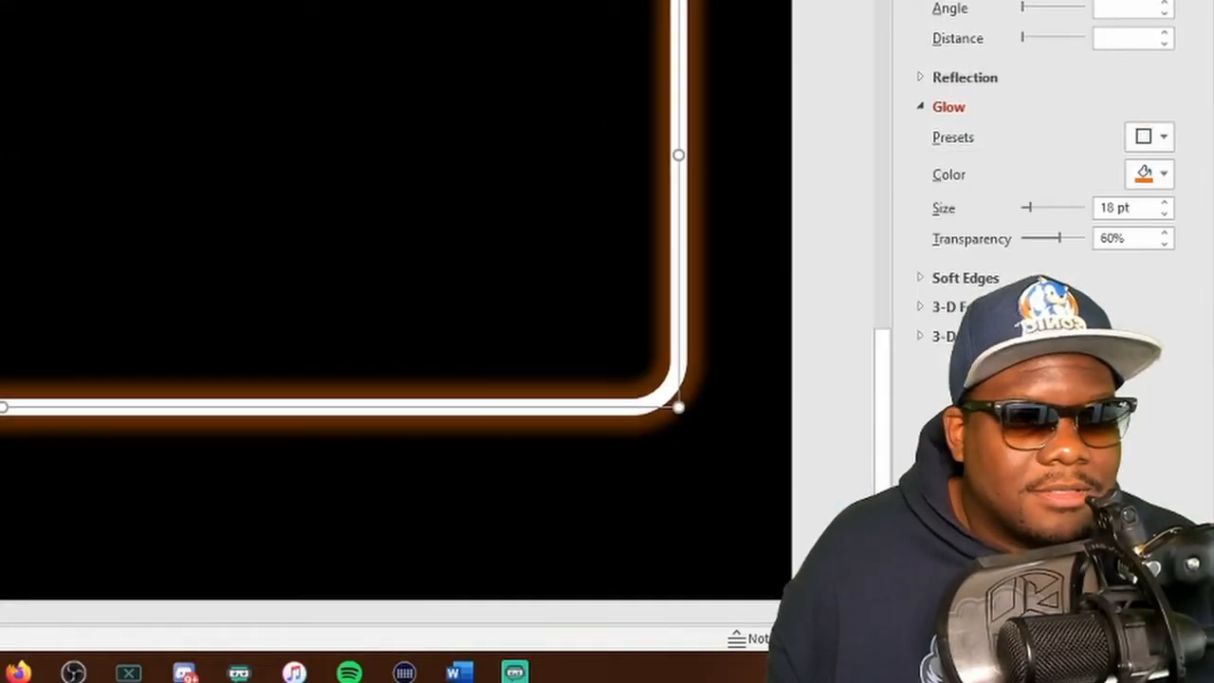
left_click(1156, 179)
left_click(1025, 233)
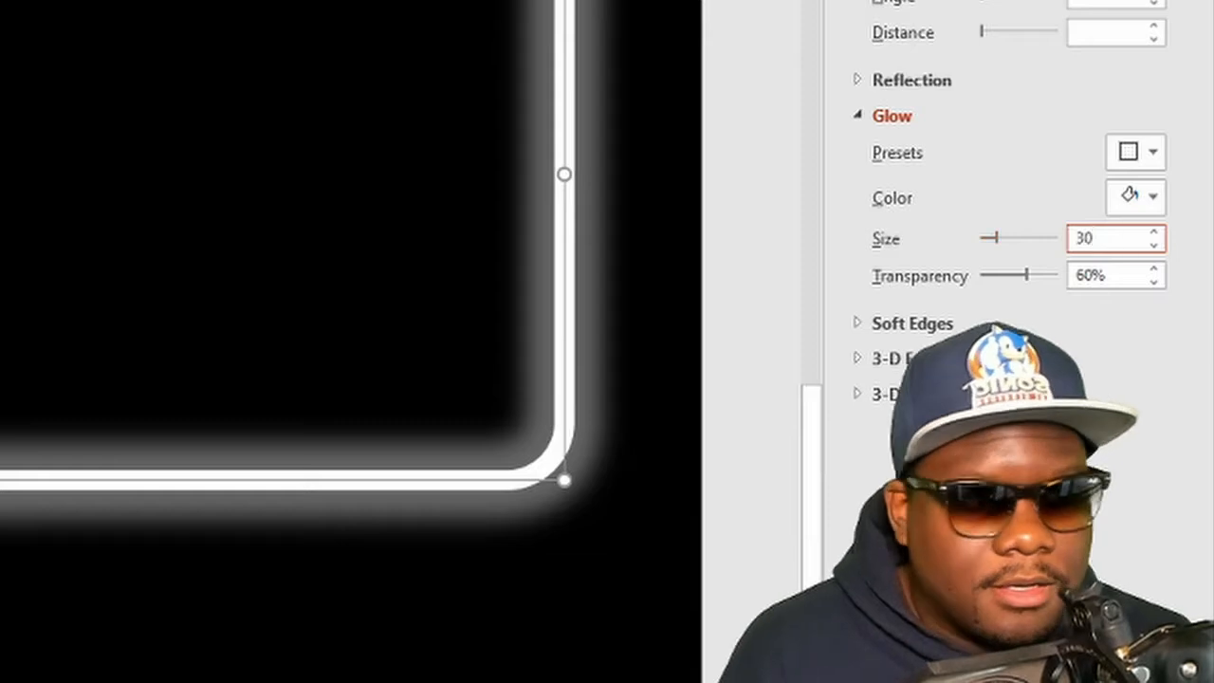
Set the white glow's size to 50 pt and its transparency to 45%
left_click_drag(1095, 240, 987, 237)
type("50")
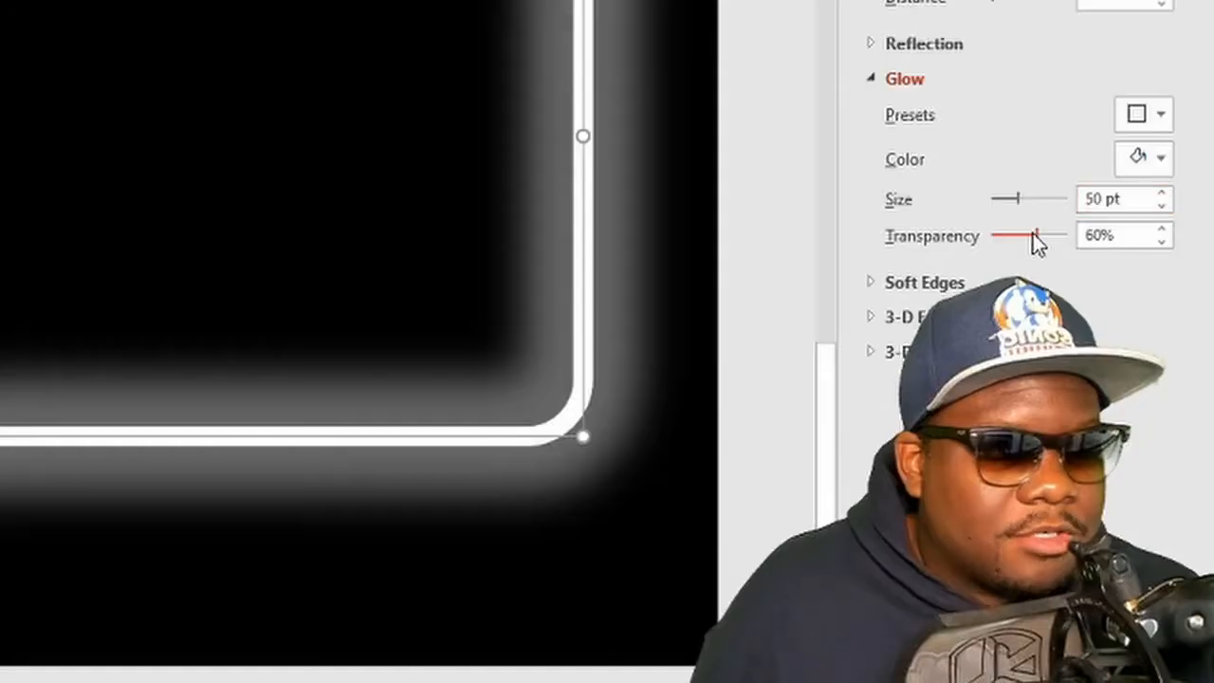
left_click_drag(1127, 427, 1126, 431)
left_click_drag(1027, 236, 1024, 238)
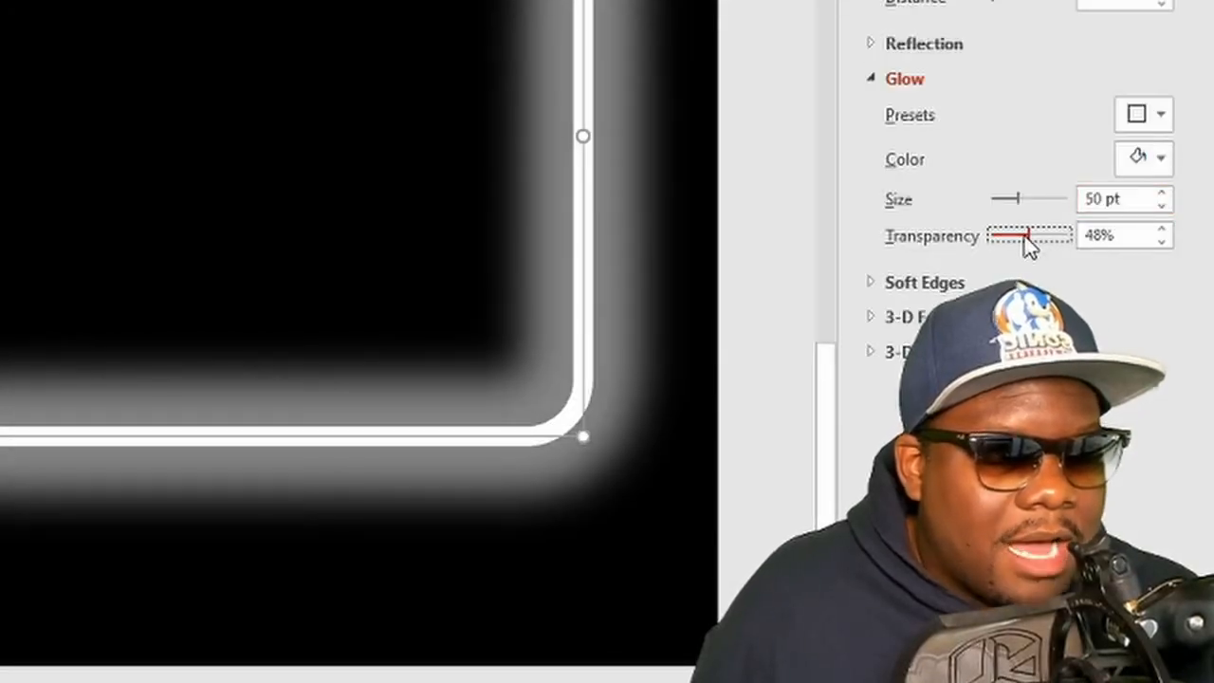
left_click(1163, 243)
left_click(1163, 243)
left_click(1163, 243)
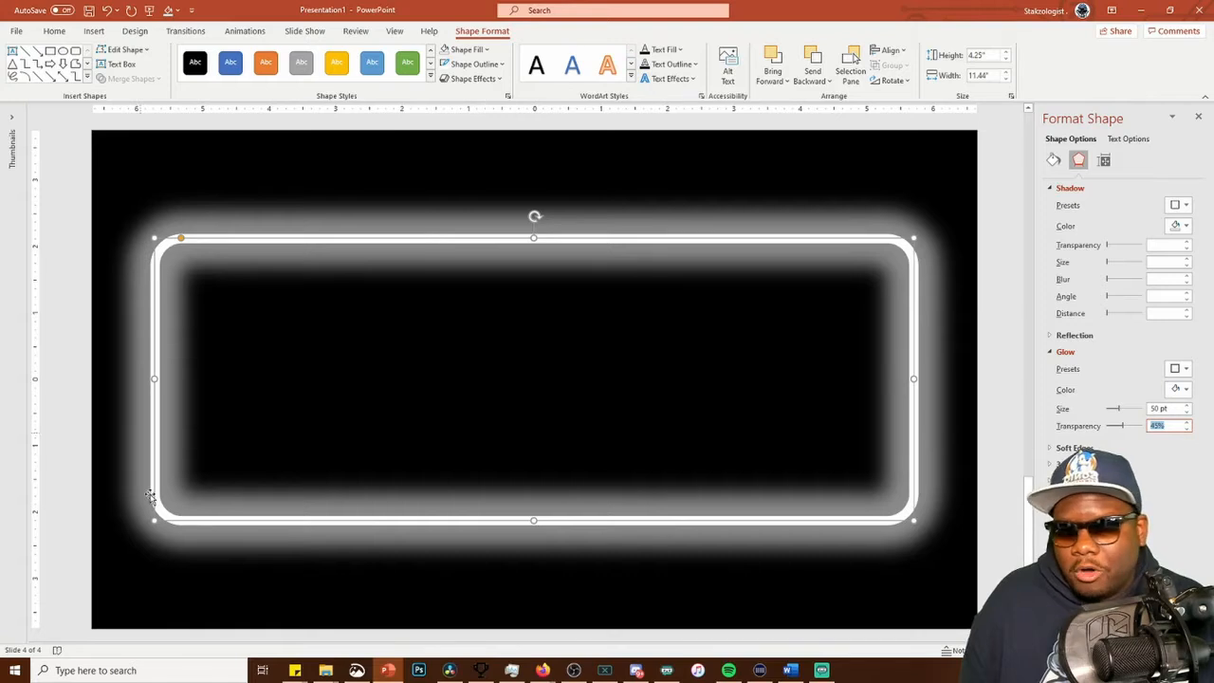
Start inserting a text box on the slide with the glowing frame
left_click(316, 138)
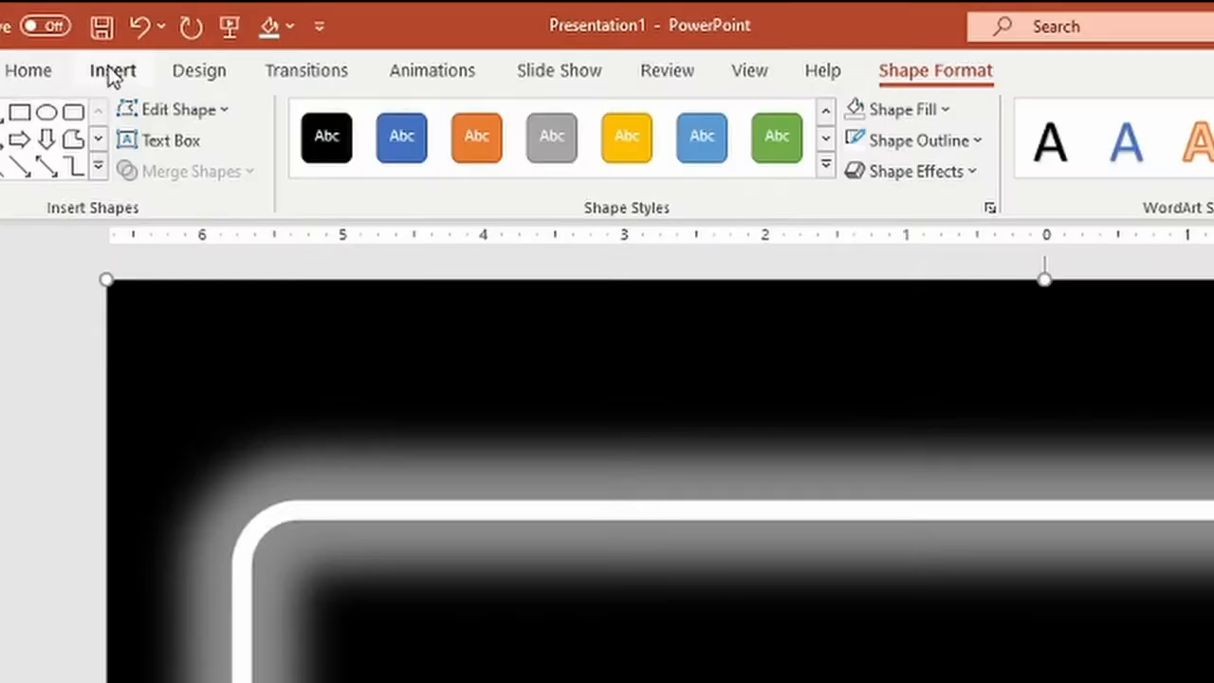
left_click(94, 30)
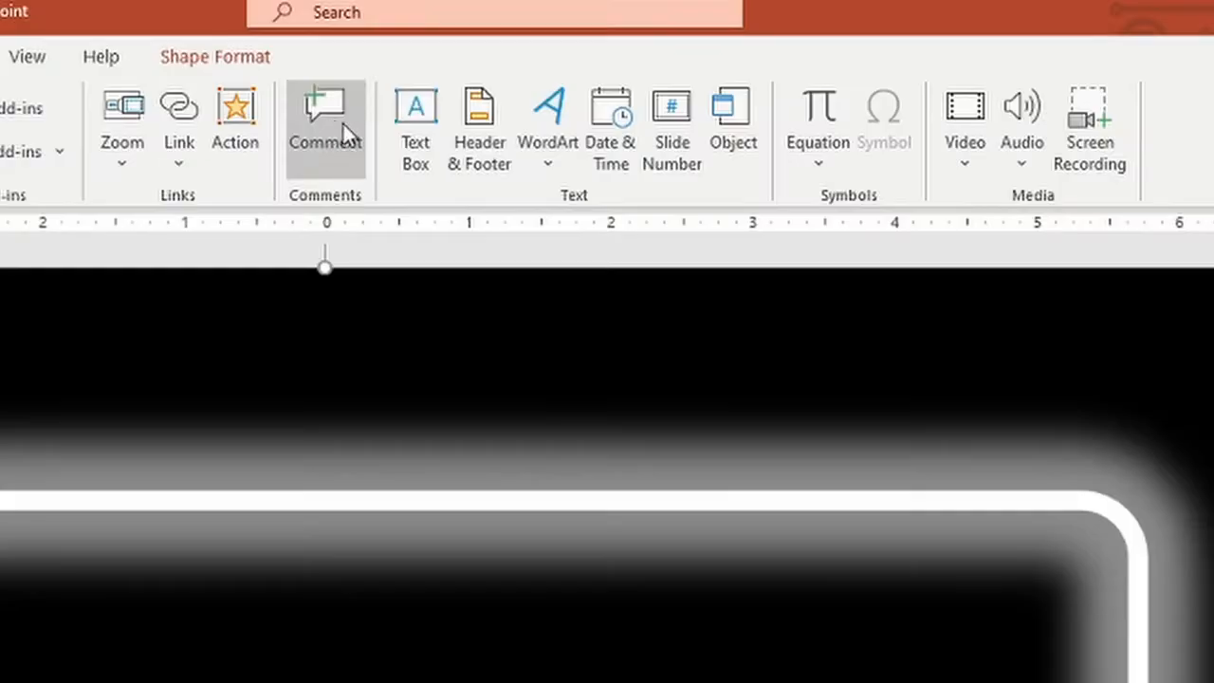
left_click(575, 64)
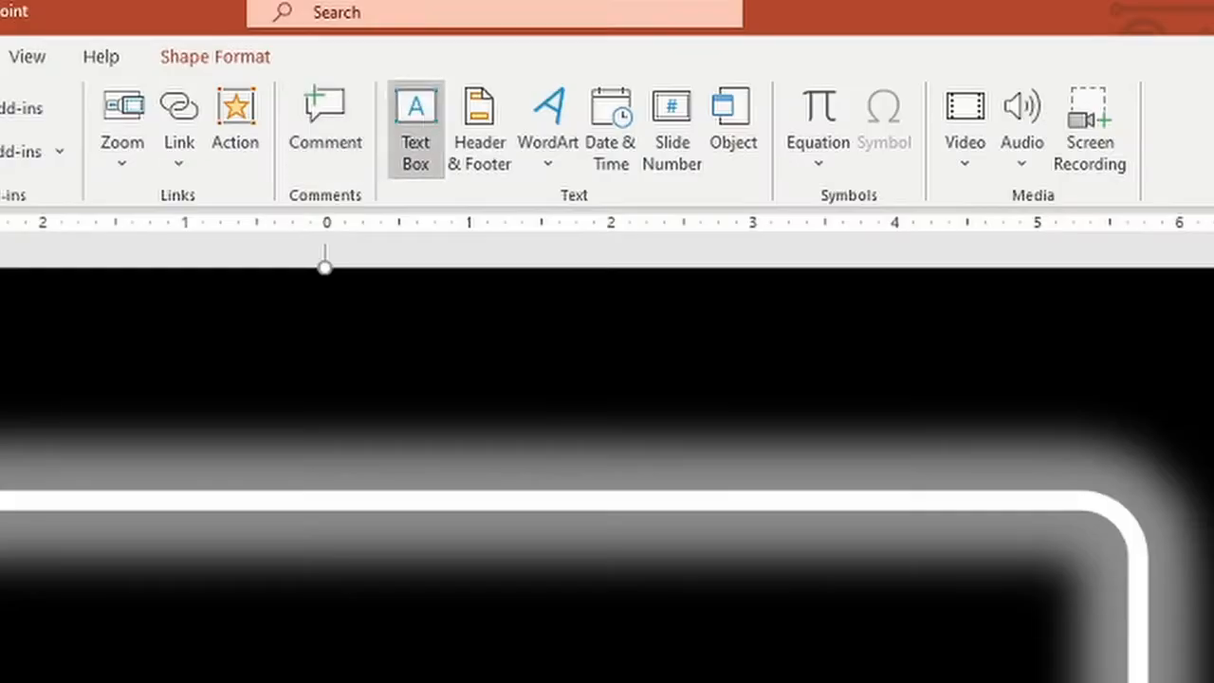
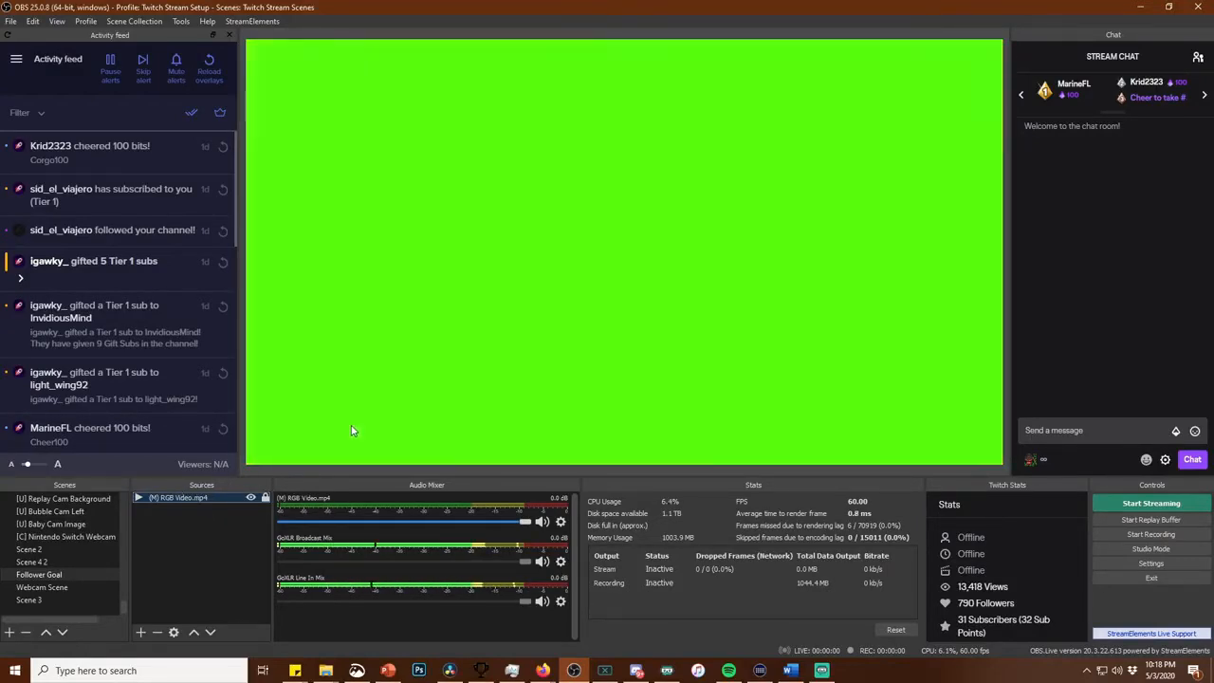
Add an Image Mask/Blend effect filter to the RGB Video.mp4 source, keeping the default filter name
right_click(197, 500)
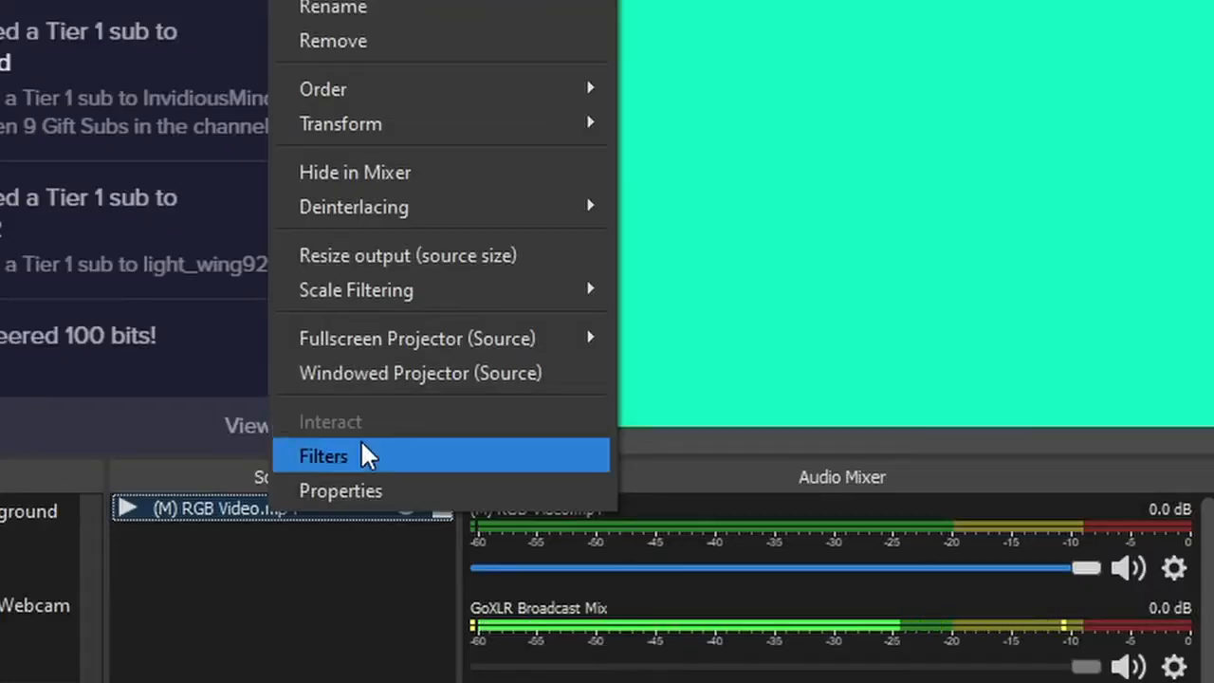
left_click(254, 479)
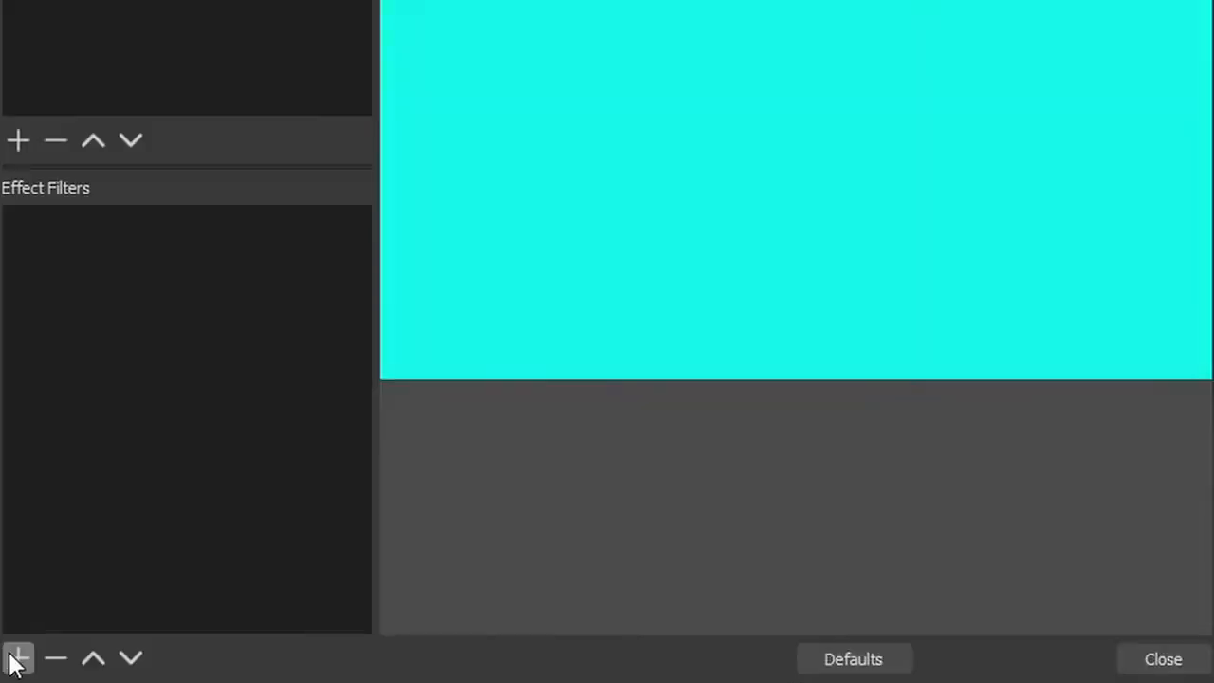
left_click(17, 658)
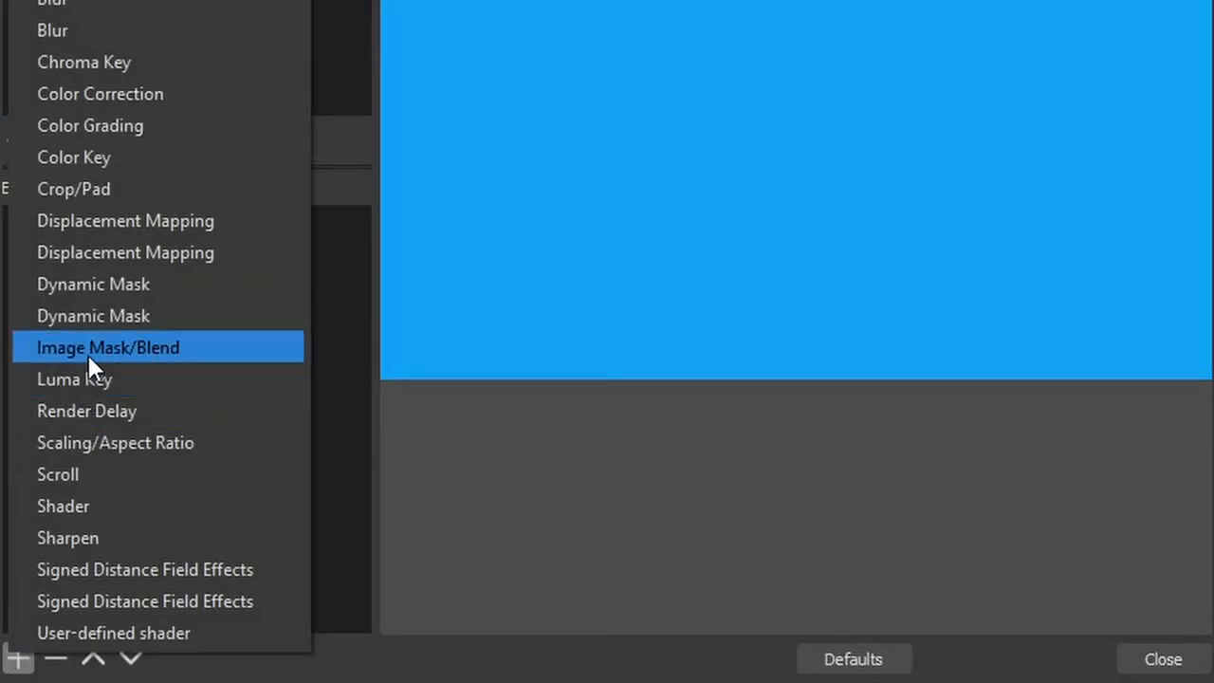
left_click(88, 355)
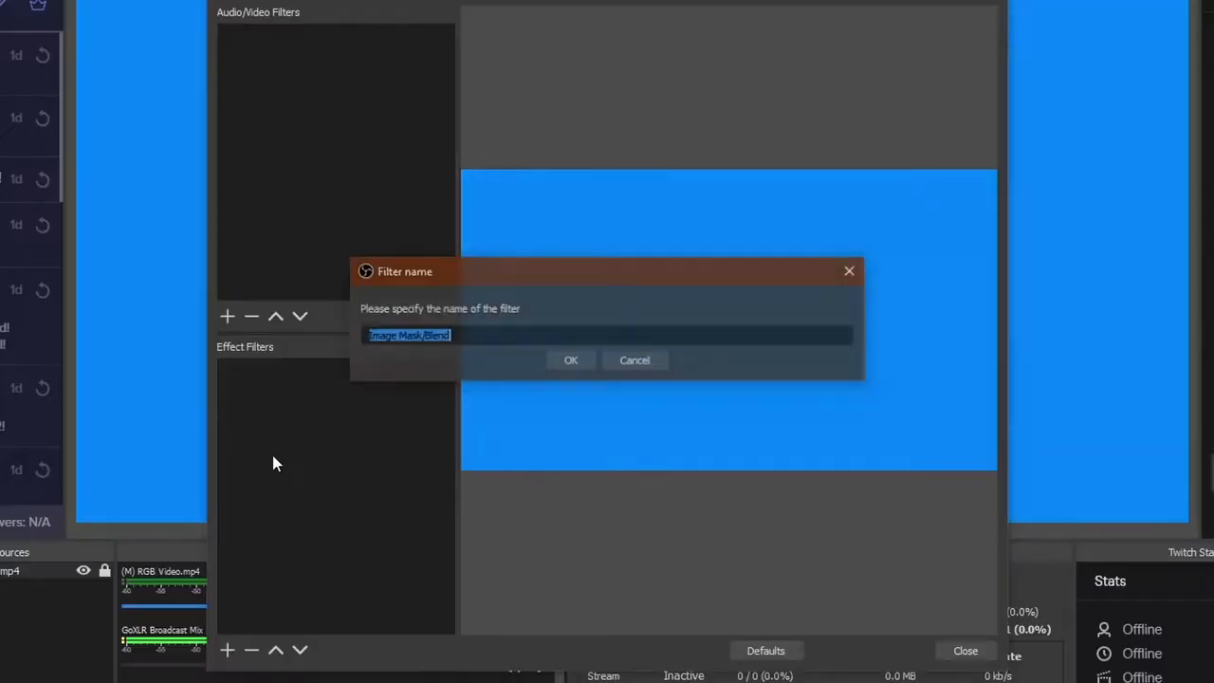
left_click(558, 362)
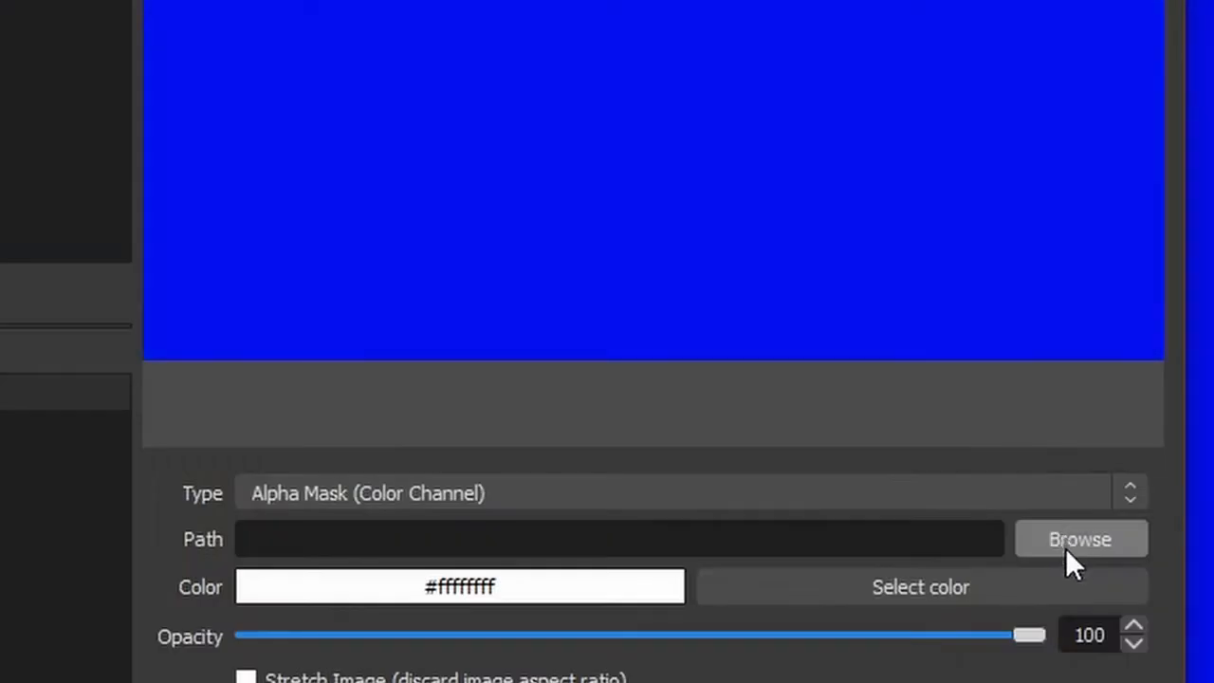
Load the SUB GOAL MASK image as the filter's alpha mask and close the filter settings
left_click(954, 445)
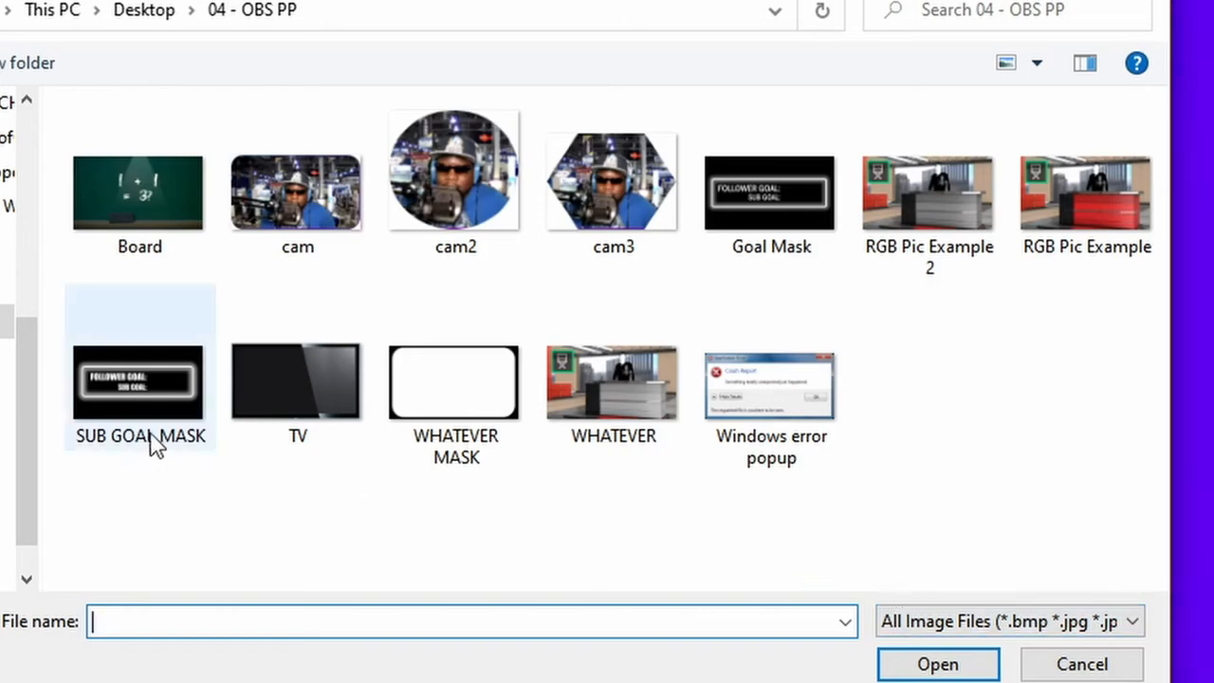
left_click(129, 397)
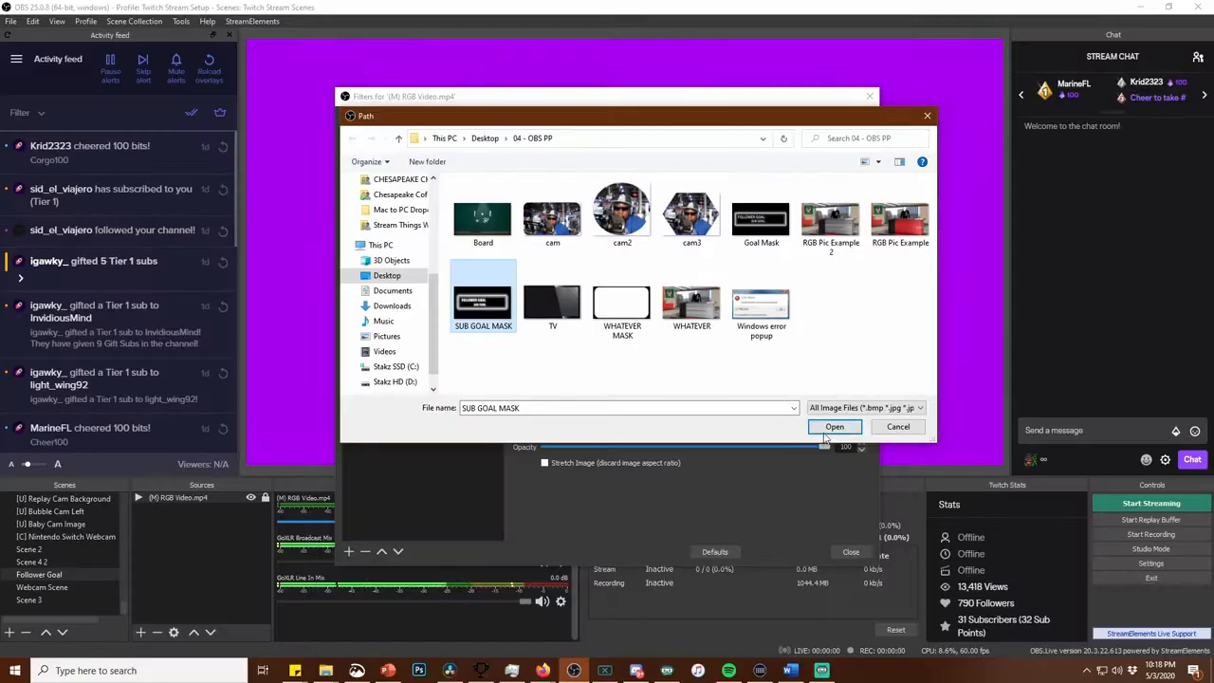
left_click(833, 428)
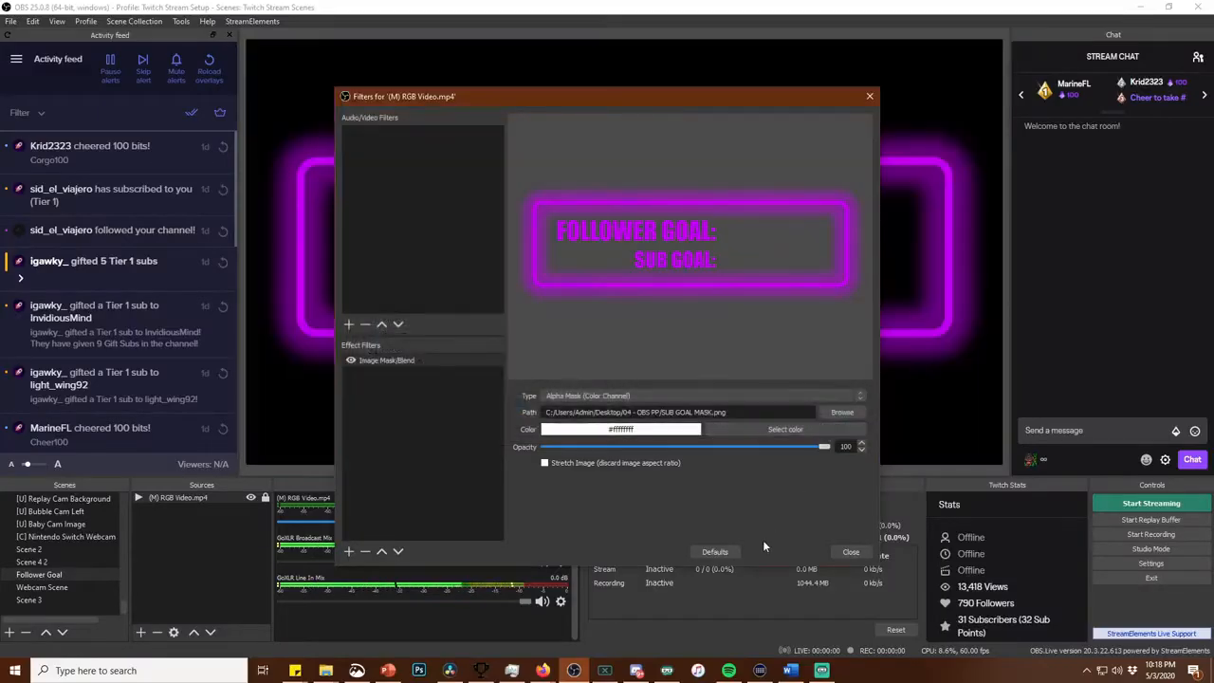
left_click(845, 551)
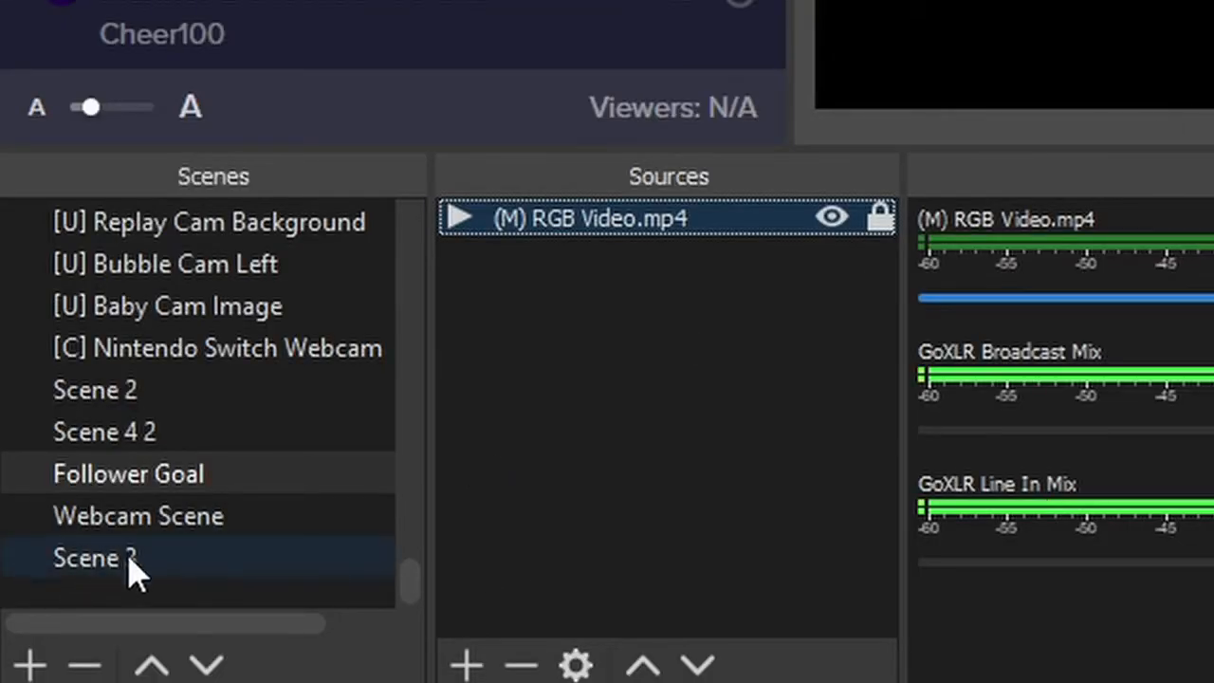
Add the existing Follower Goal scene as a visible source in Scene 3
left_click(135, 567)
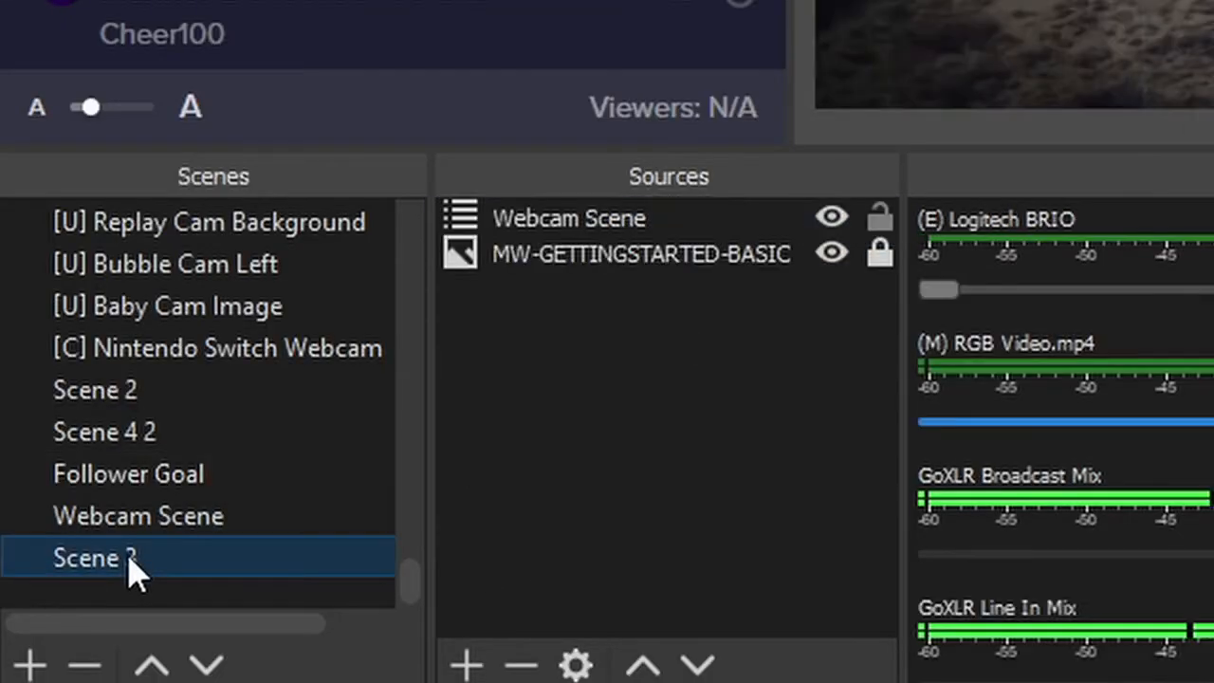
left_click(452, 666)
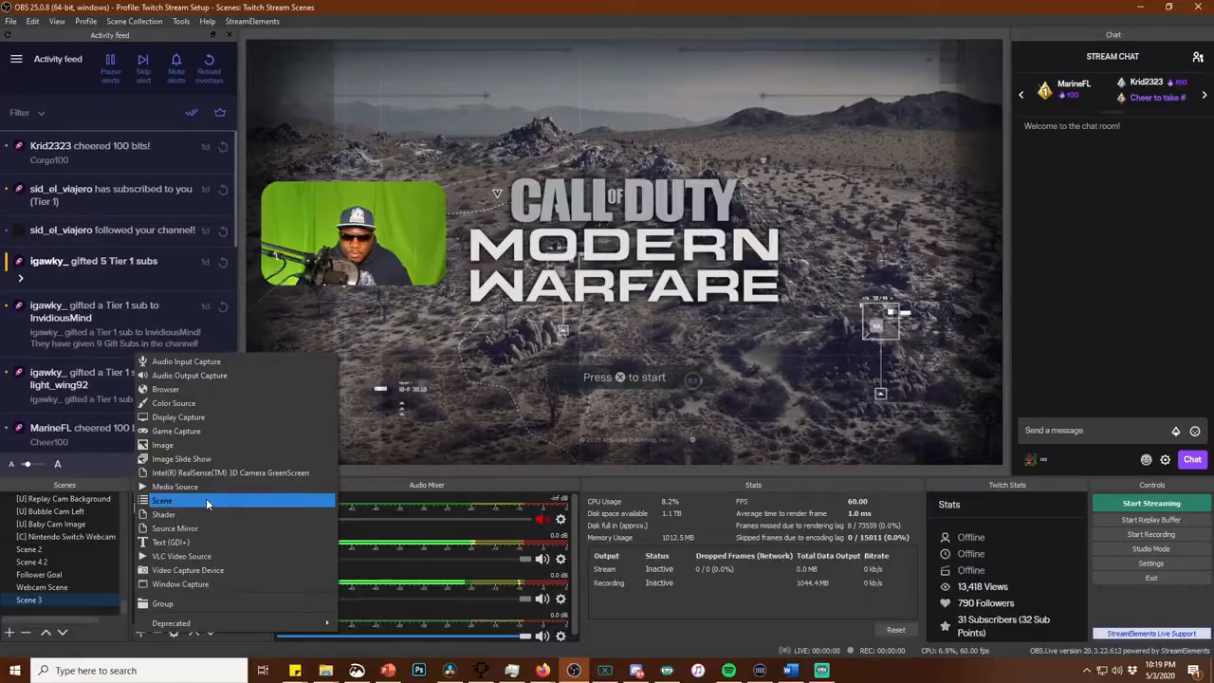
left_click(475, 235)
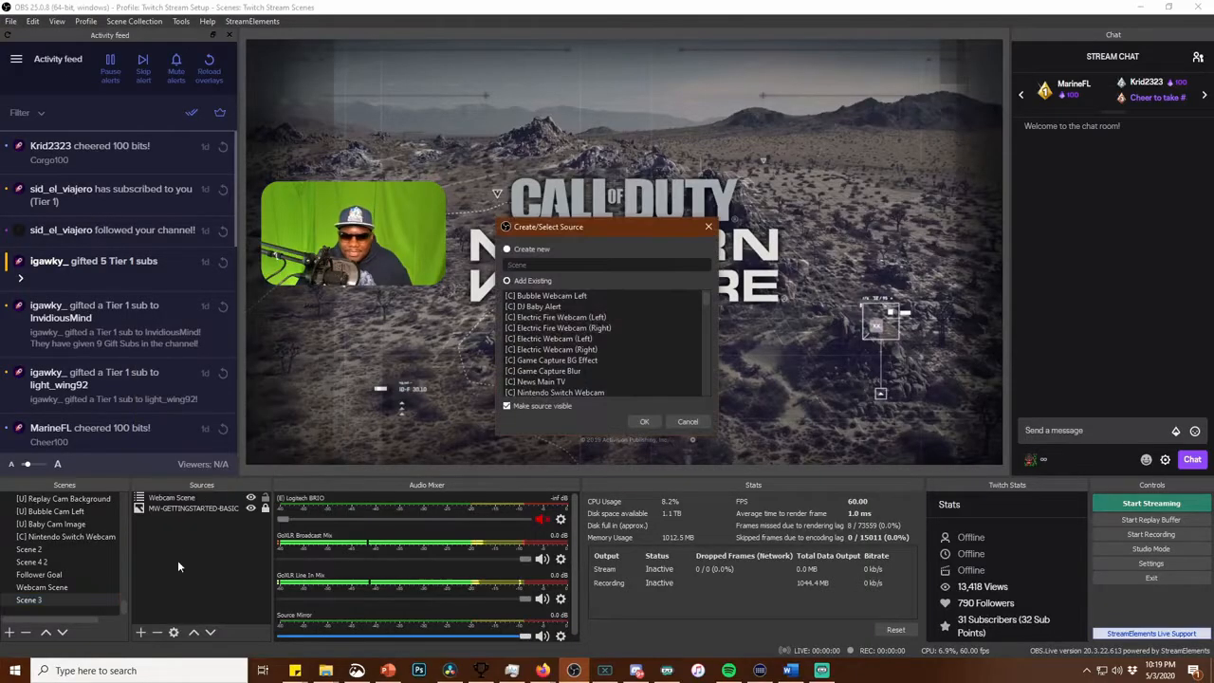
left_click_drag(704, 300, 716, 404)
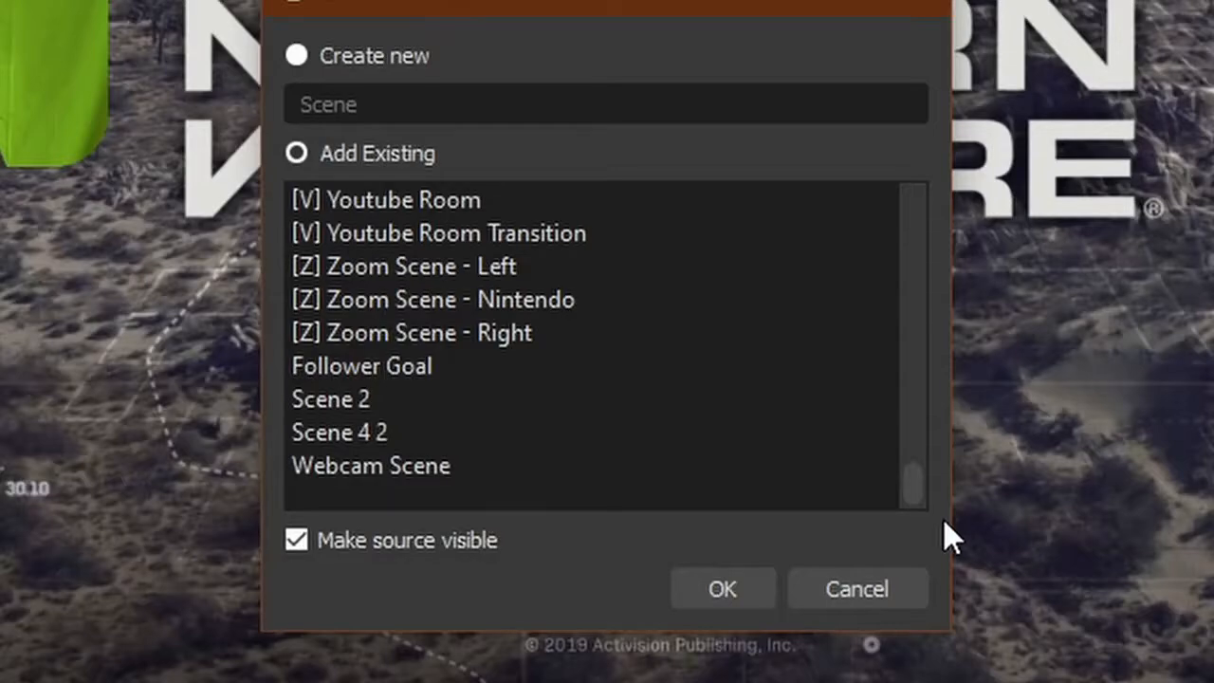
left_click(372, 368)
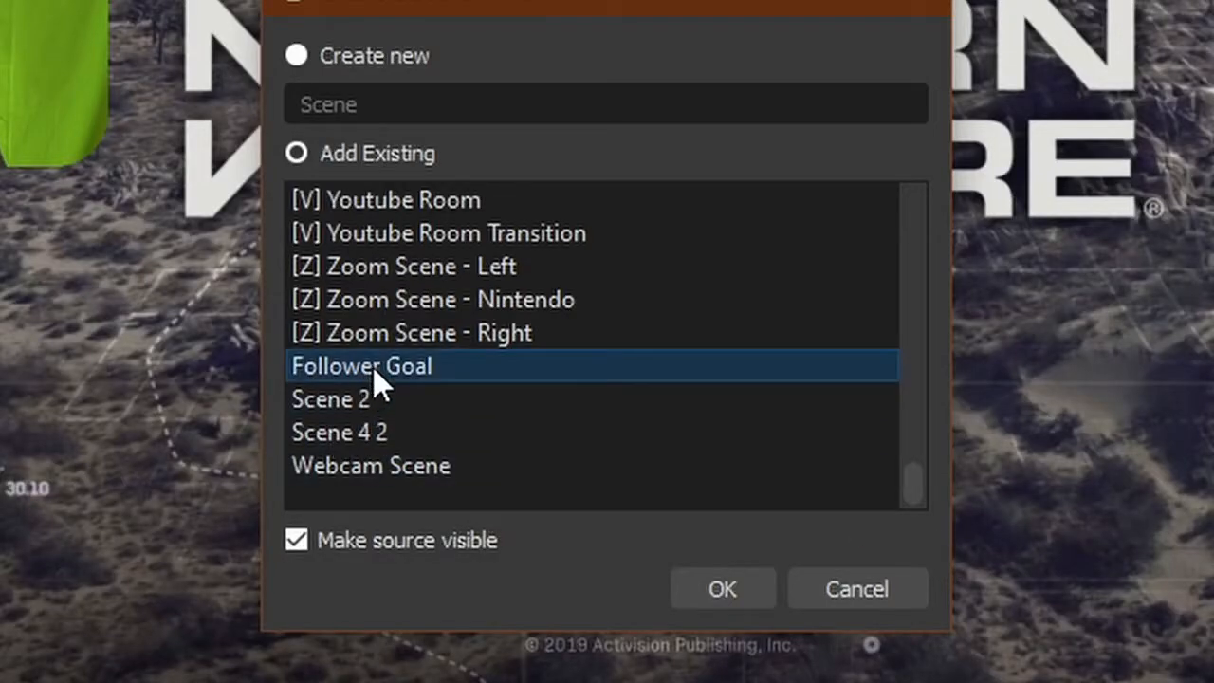
left_click(712, 587)
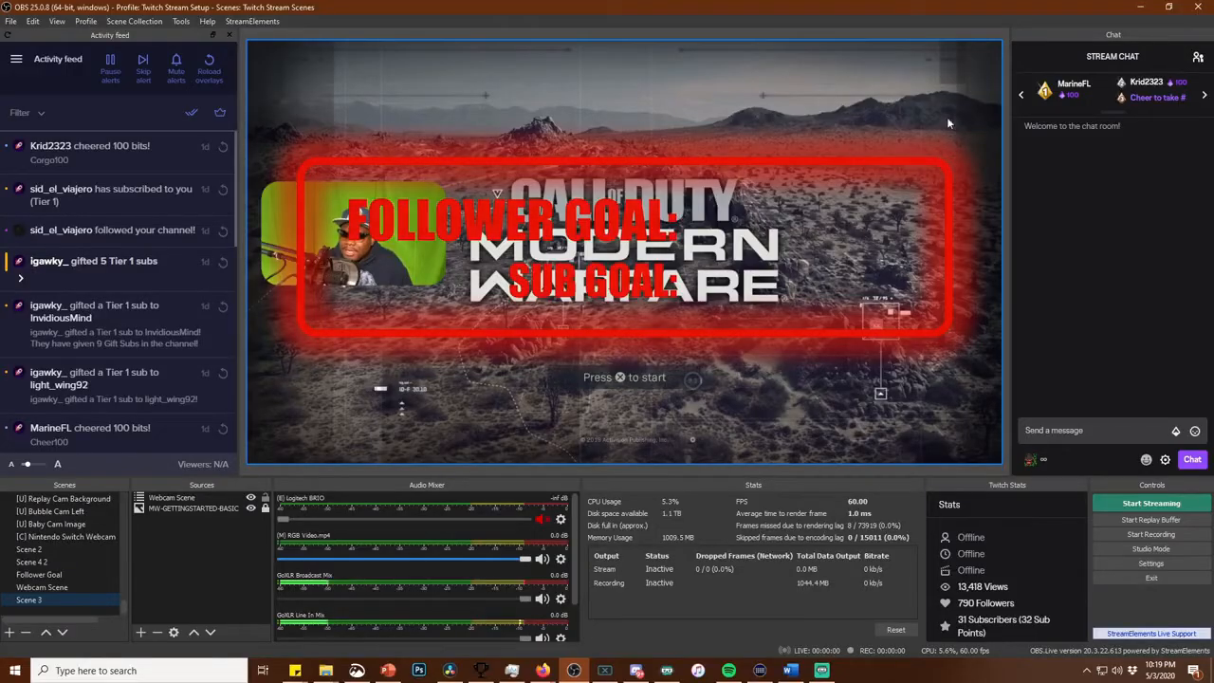
Shrink the Follower Goal overlay and place it directly above the webcam, sized to roughly match the webcam's width
left_click(988, 60)
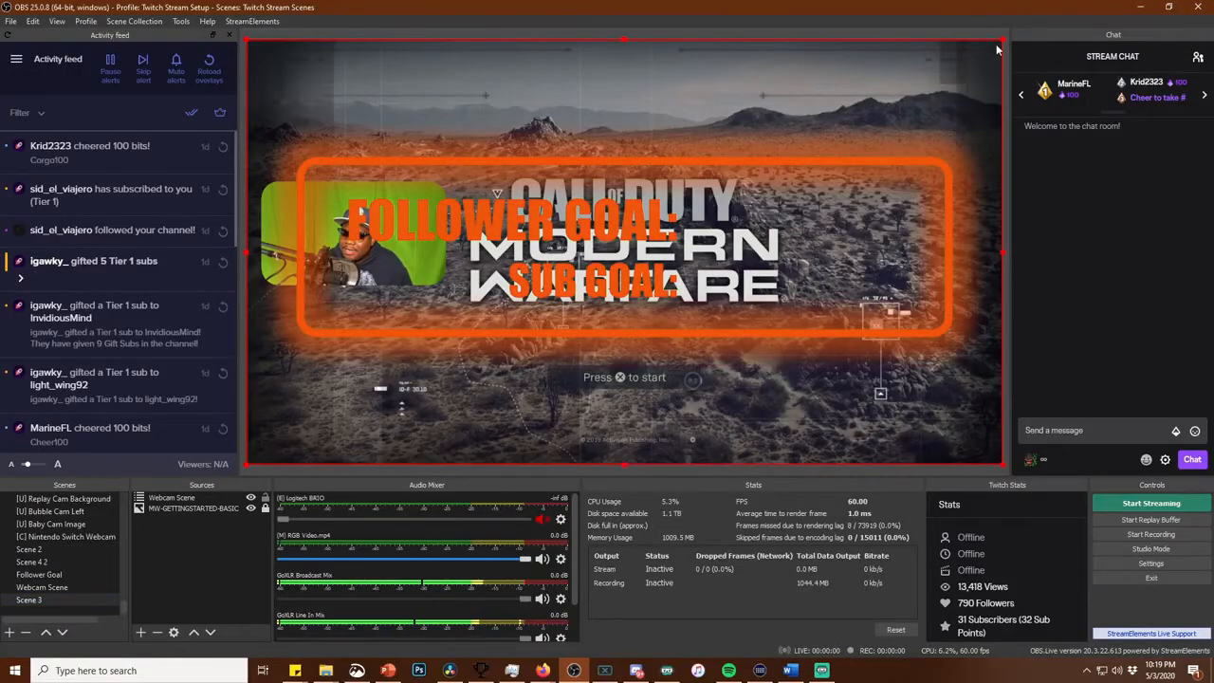
left_click_drag(1003, 40, 508, 320)
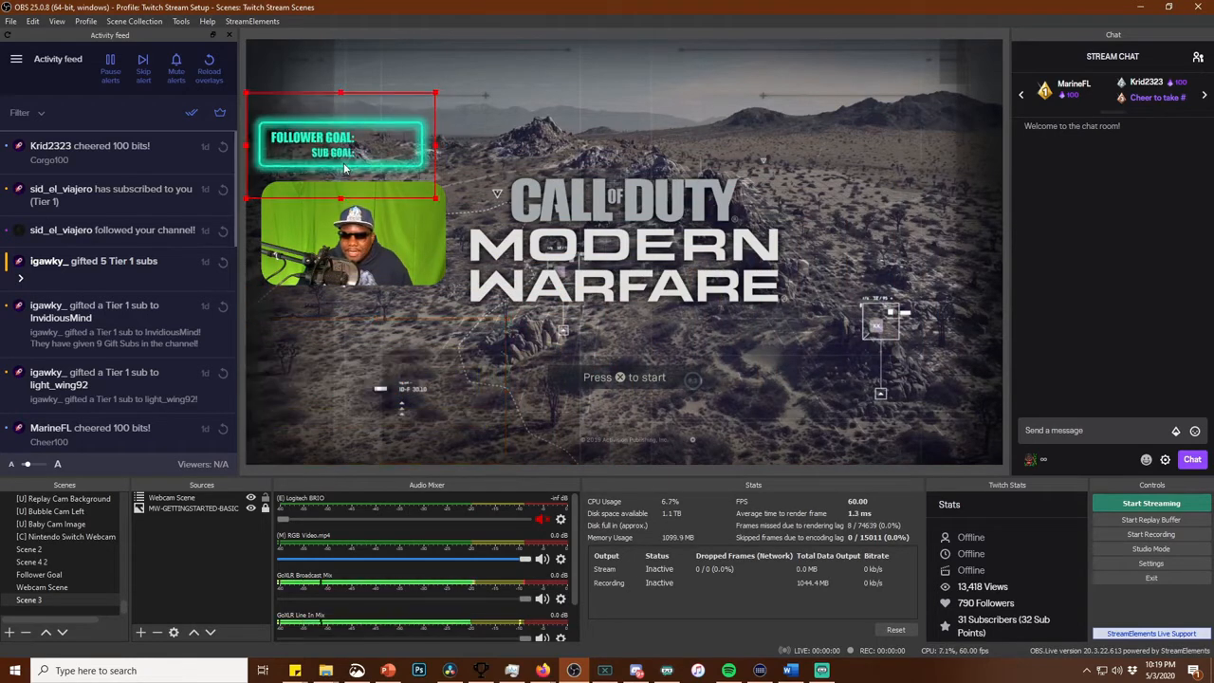
left_click_drag(437, 96, 460, 89)
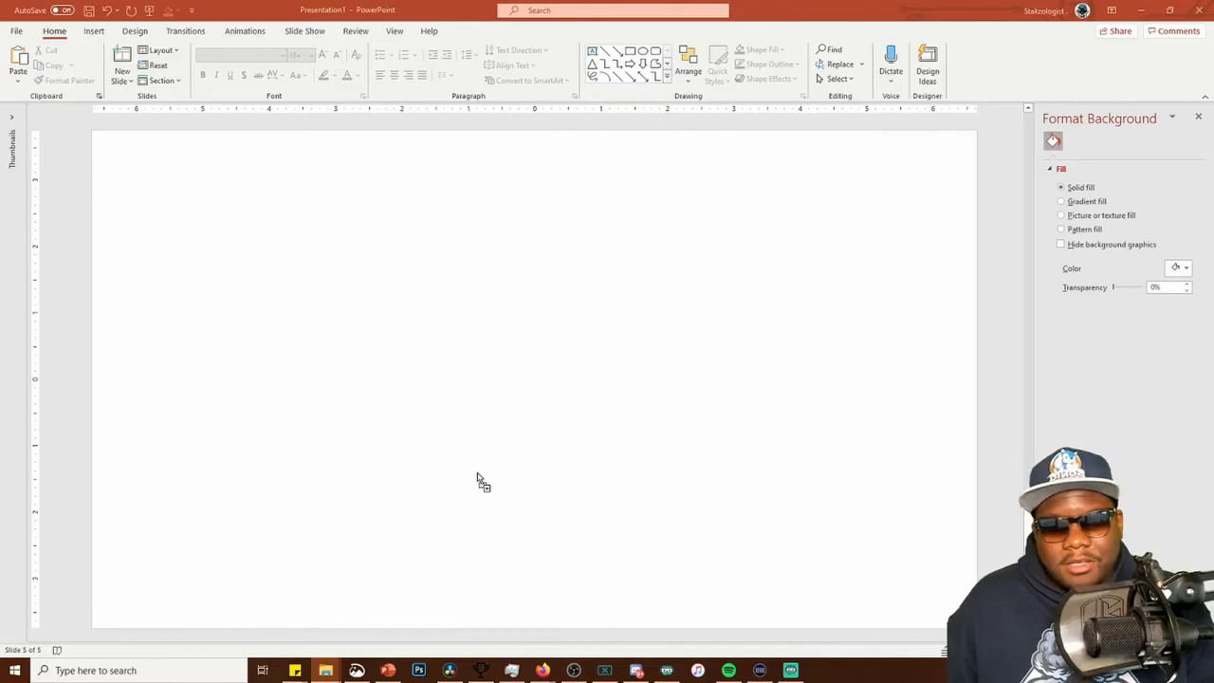
In PowerPoint, place the TV picture on the blank slide and draw a rectangle about 7.83" by 4.42" covering its screen area
left_click_drag(477, 479, 493, 456)
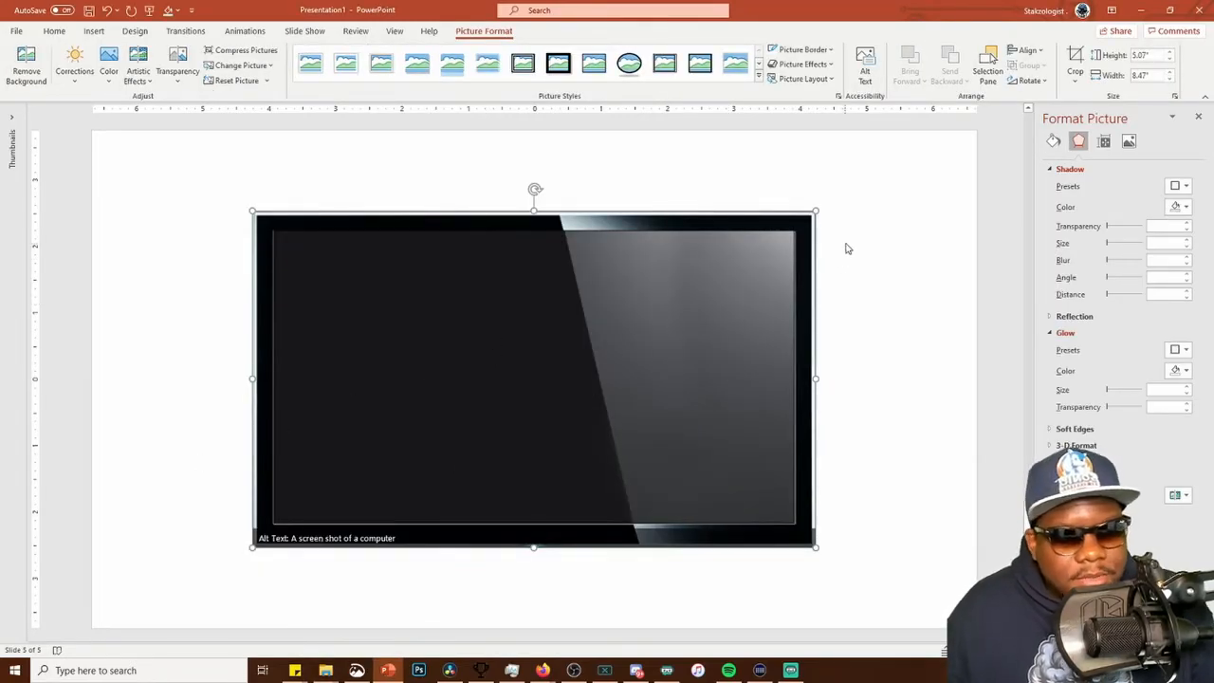
left_click(857, 280)
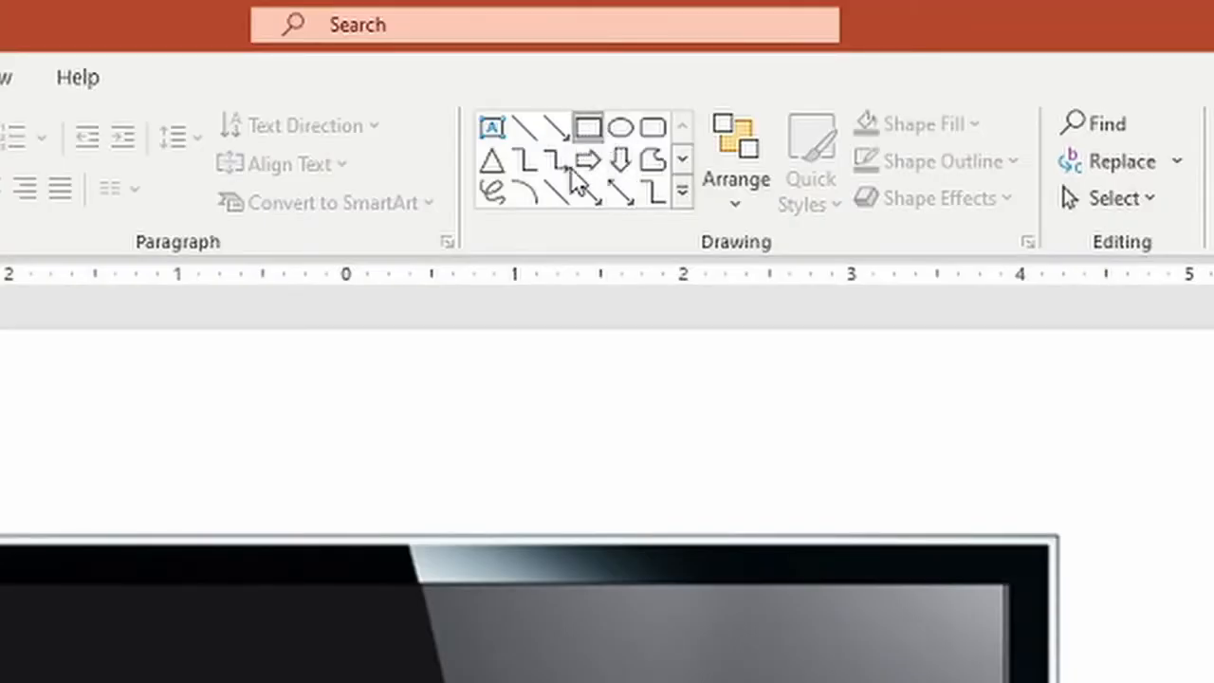
left_click(588, 127)
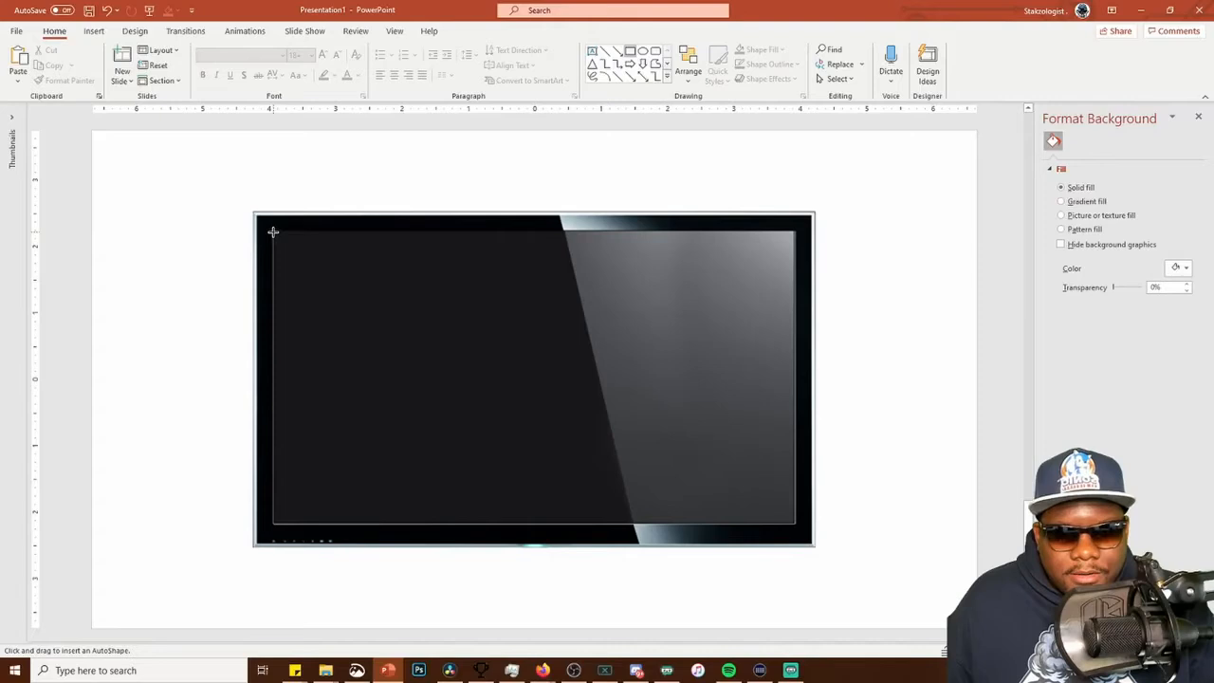
left_click_drag(273, 231, 795, 523)
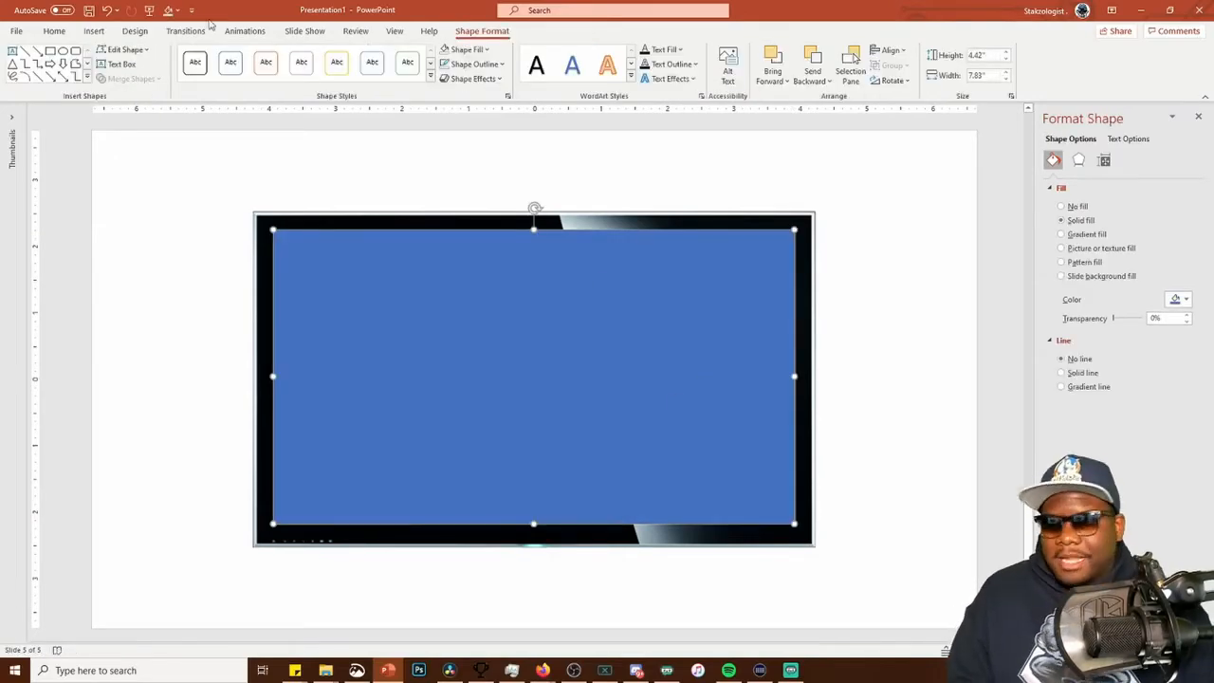
Fragment the TV picture with the blue rectangle to split it into a bezel and a screen piece
left_click(321, 218)
left_click(399, 311, "shift")
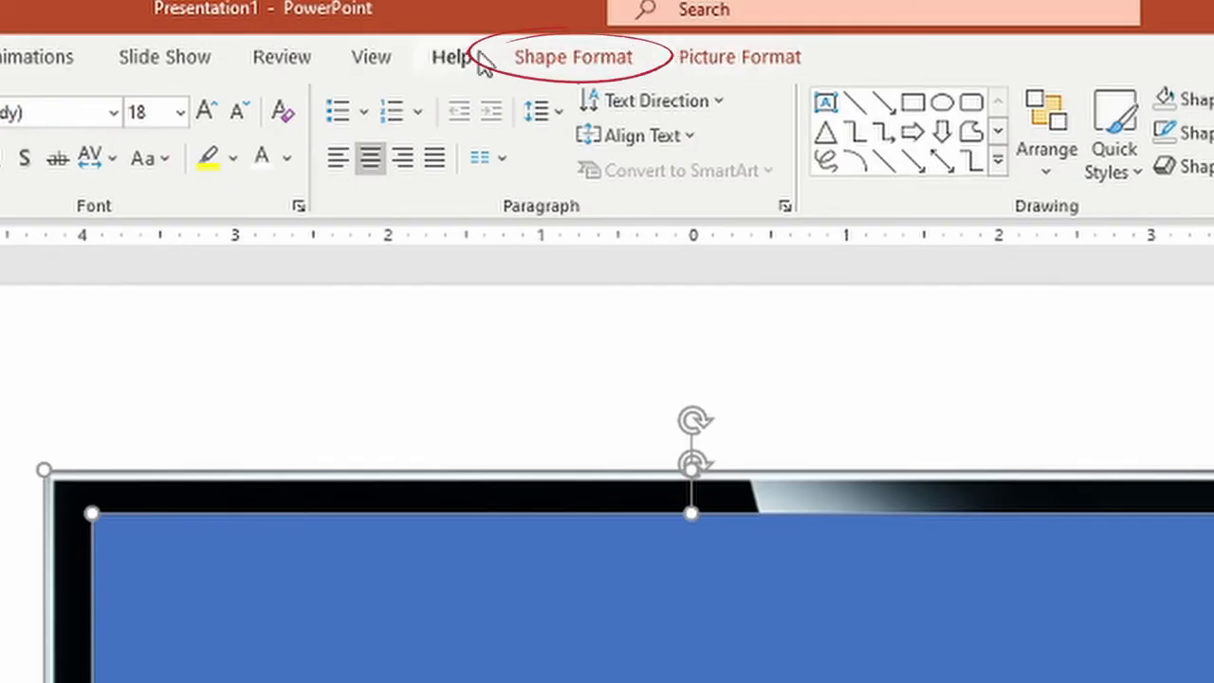
left_click(471, 32)
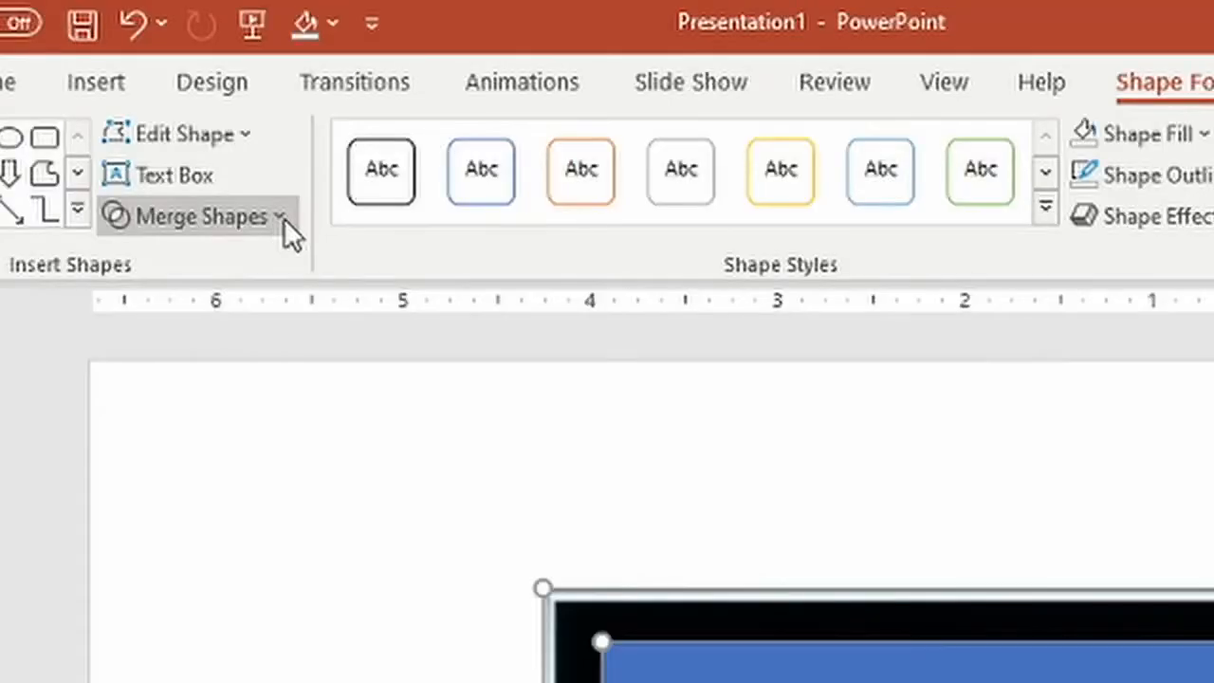
left_click(159, 80)
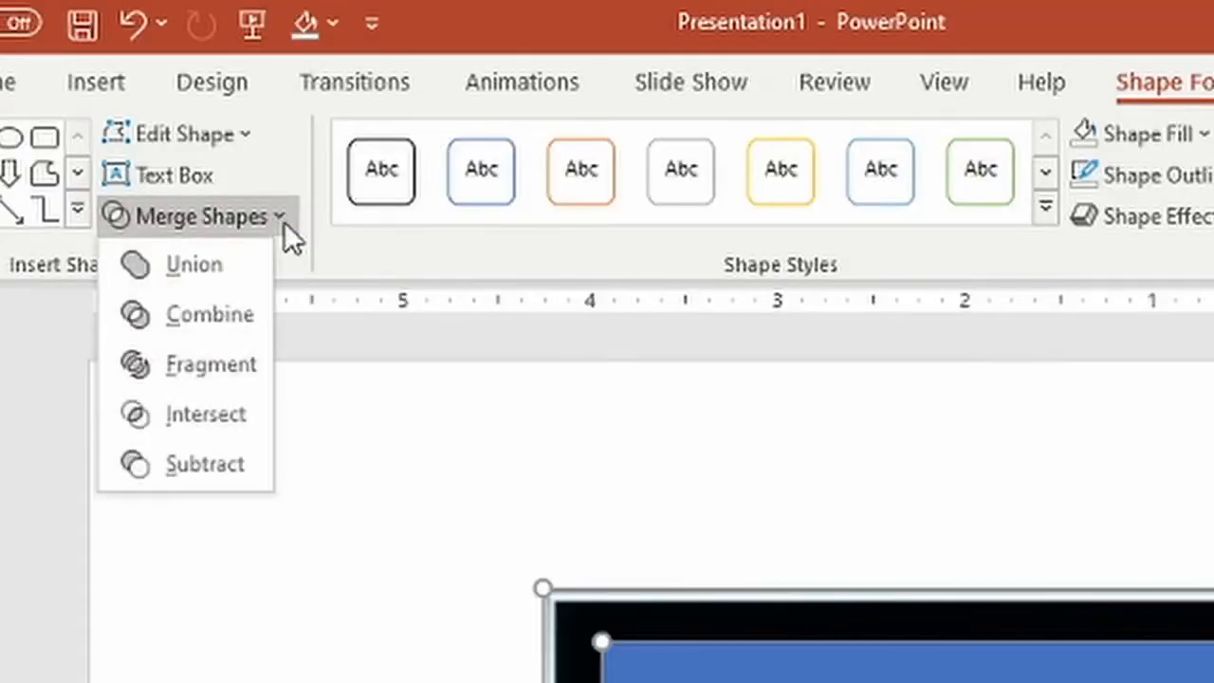
left_click(174, 373)
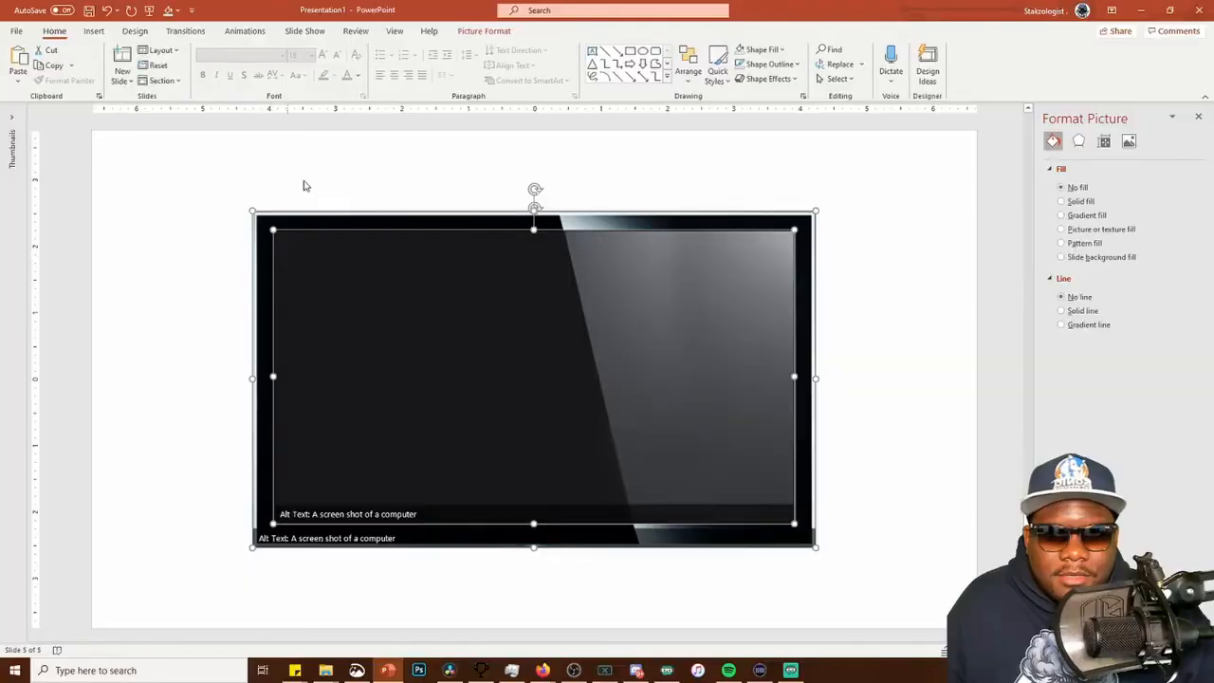
Move the screen piece and the bezel apart, and start saving the bezel as a picture
left_click(313, 189)
left_click(392, 329)
left_click_drag(391, 329, 323, 439)
left_click_drag(372, 218, 350, 172)
right_click(416, 178)
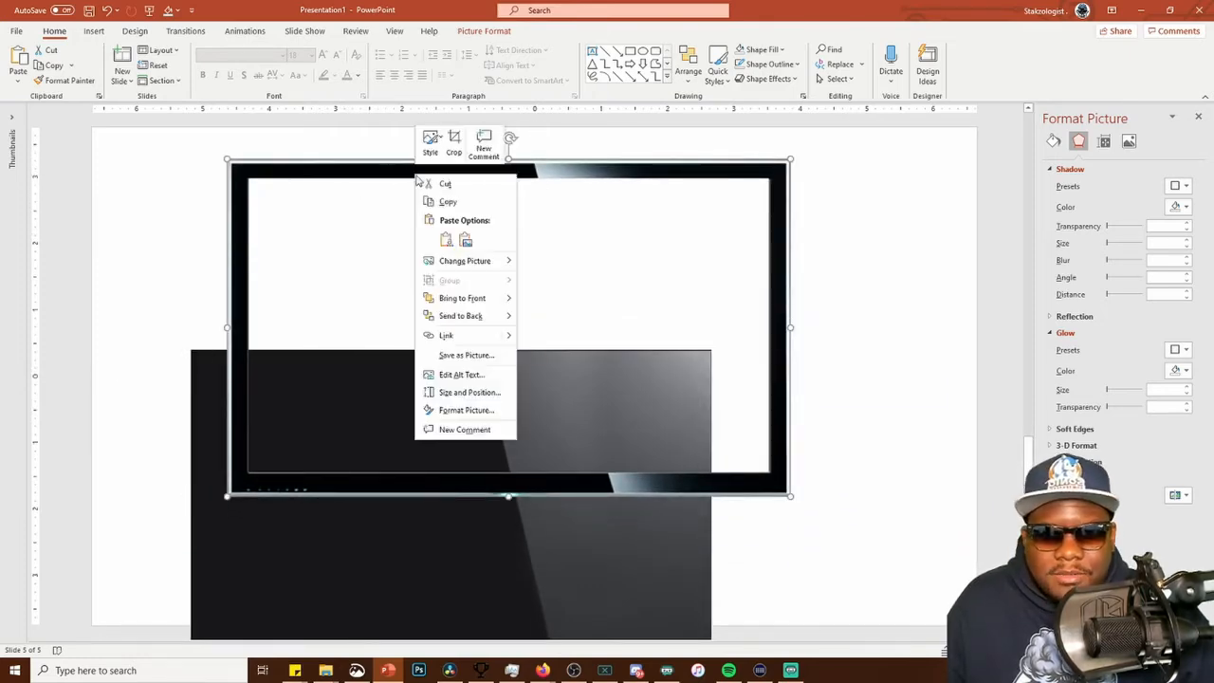
left_click(459, 355)
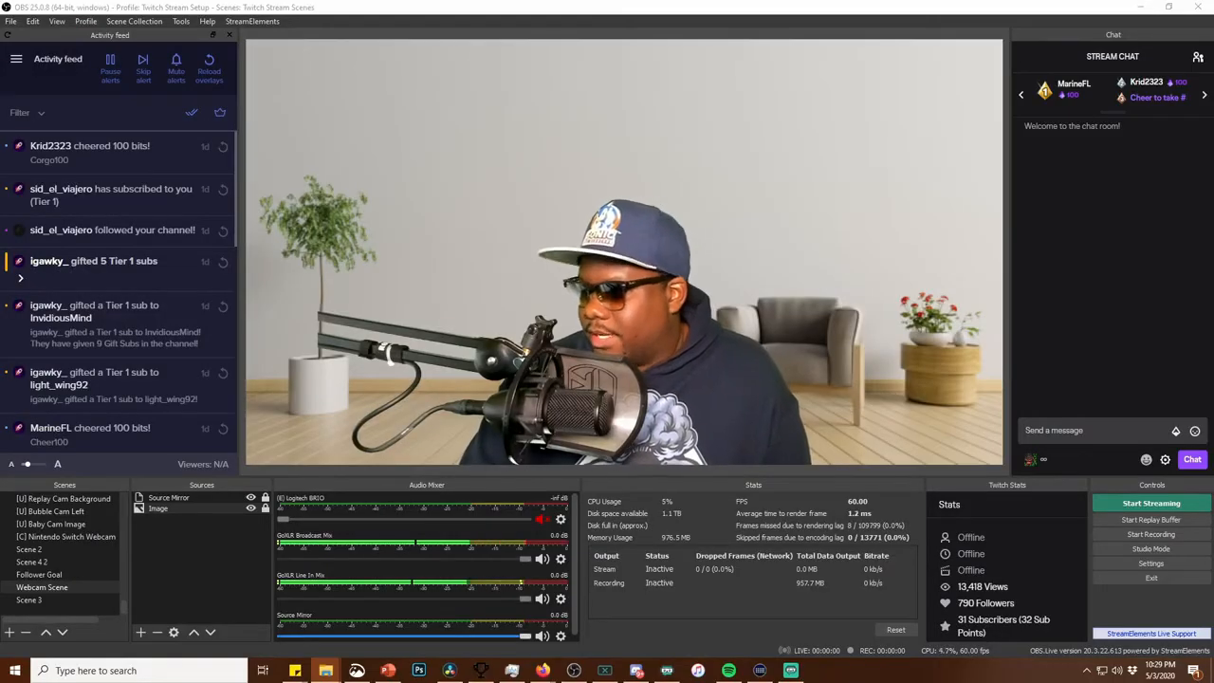
In OBS, add TV Bezel.png to Webcam Scene, then shrink and position it on the upper wall behind the presenter
left_click_drag(1213, 353, 569, 169)
left_click(569, 169)
left_click_drag(557, 311, 685, 320)
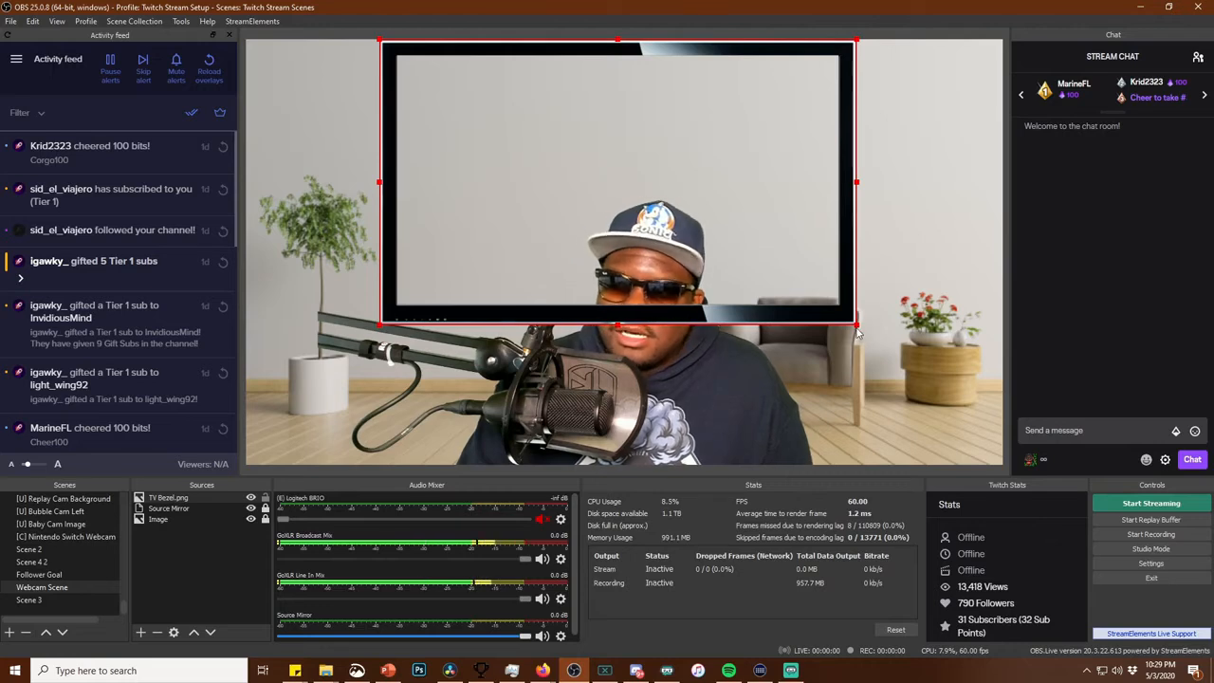
left_click_drag(859, 328, 731, 288)
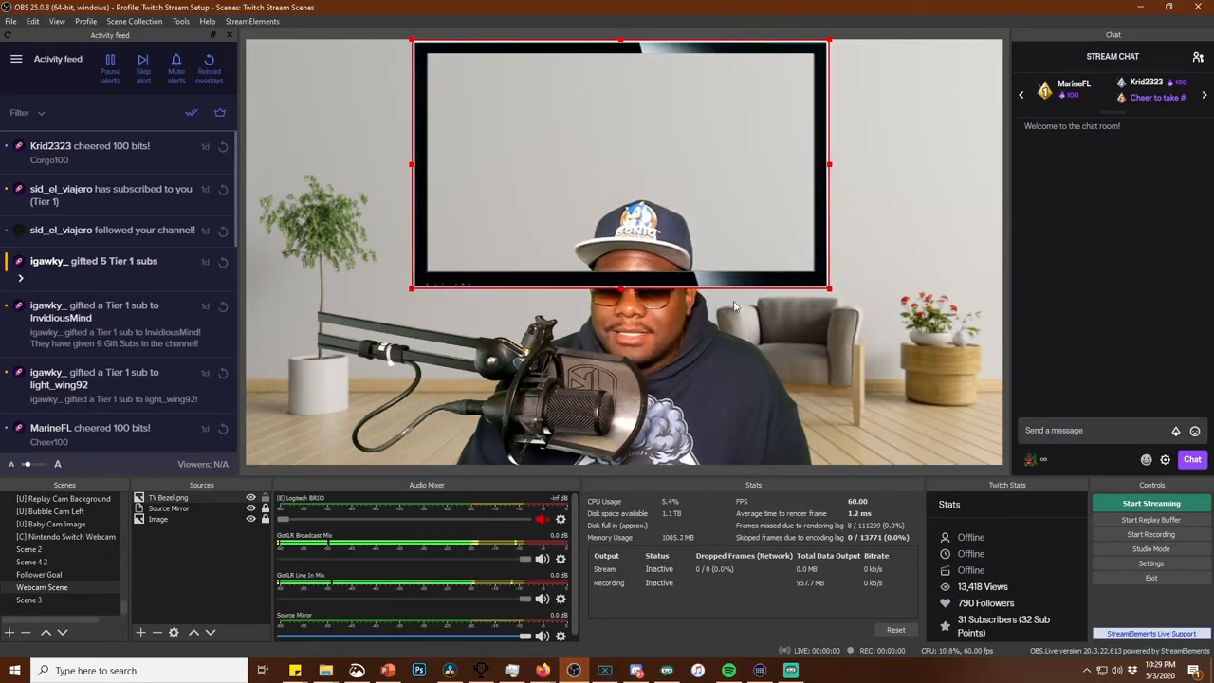
Reorder TV Bezel.png between Source Mirror and Image so it sits behind the presenter, and lock it
left_click_drag(202, 504, 203, 521)
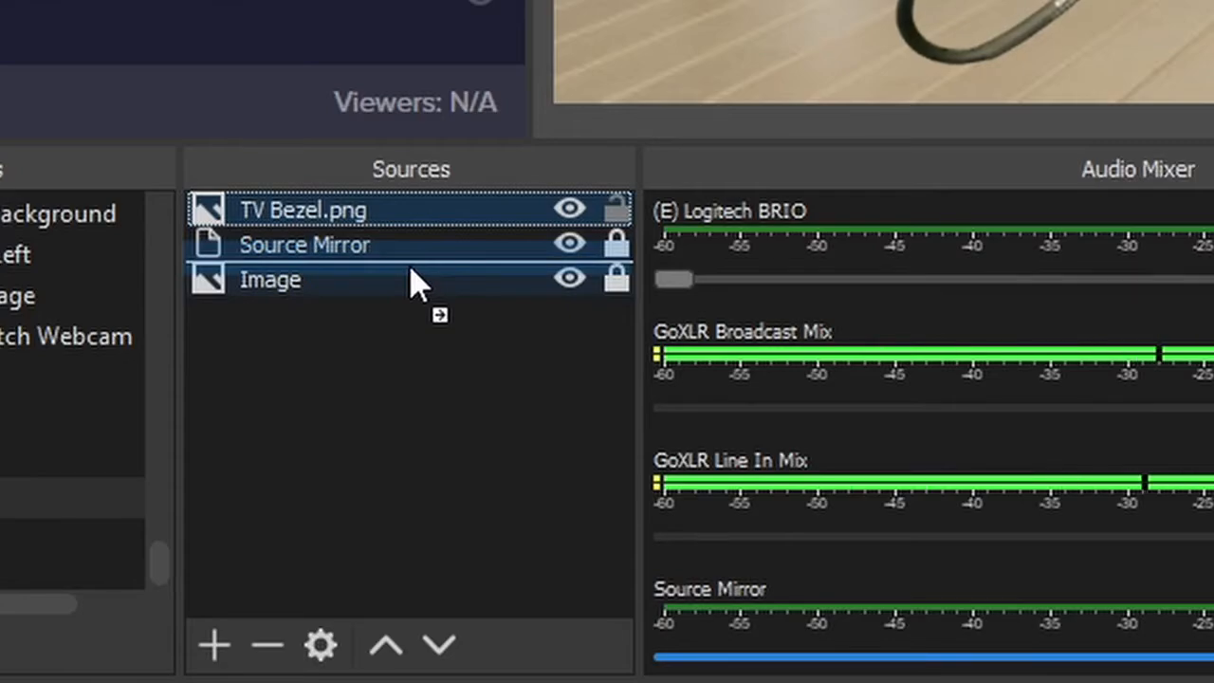
left_click_drag(417, 282, 414, 272)
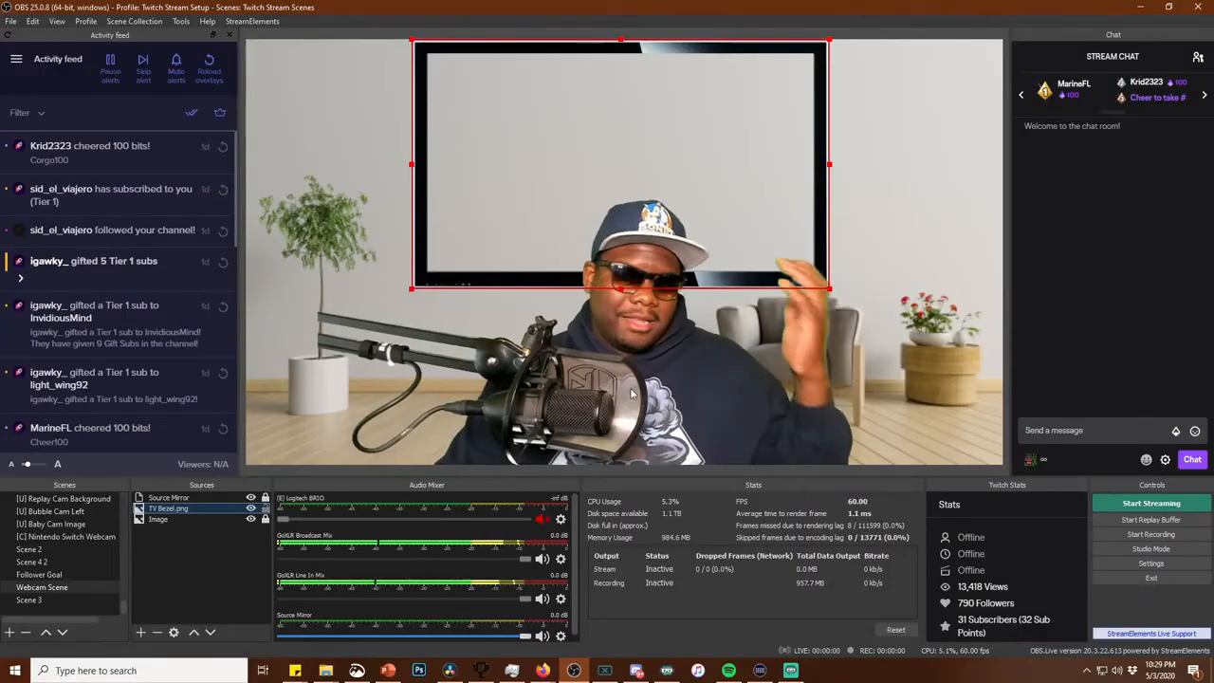
left_click(265, 509)
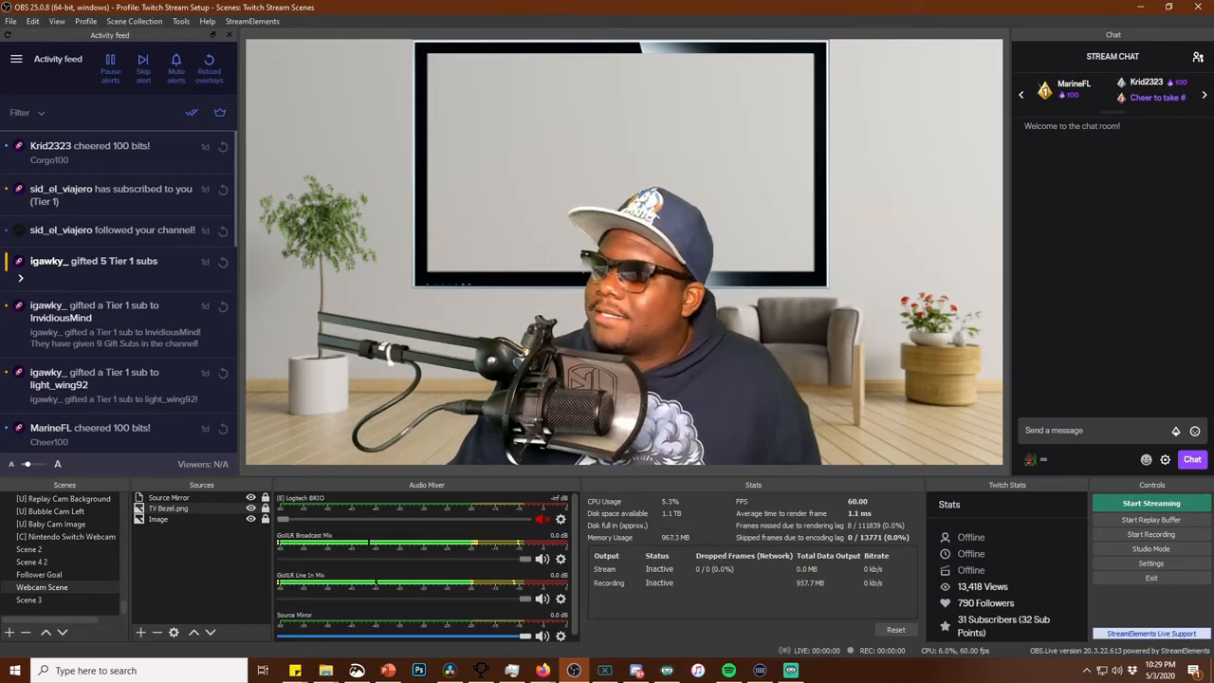
Add TV Screen.png to Webcam Scene, shrink it to fit the TV bezel, and nudge it down over the opening
left_click_drag(683, 226, 645, 191)
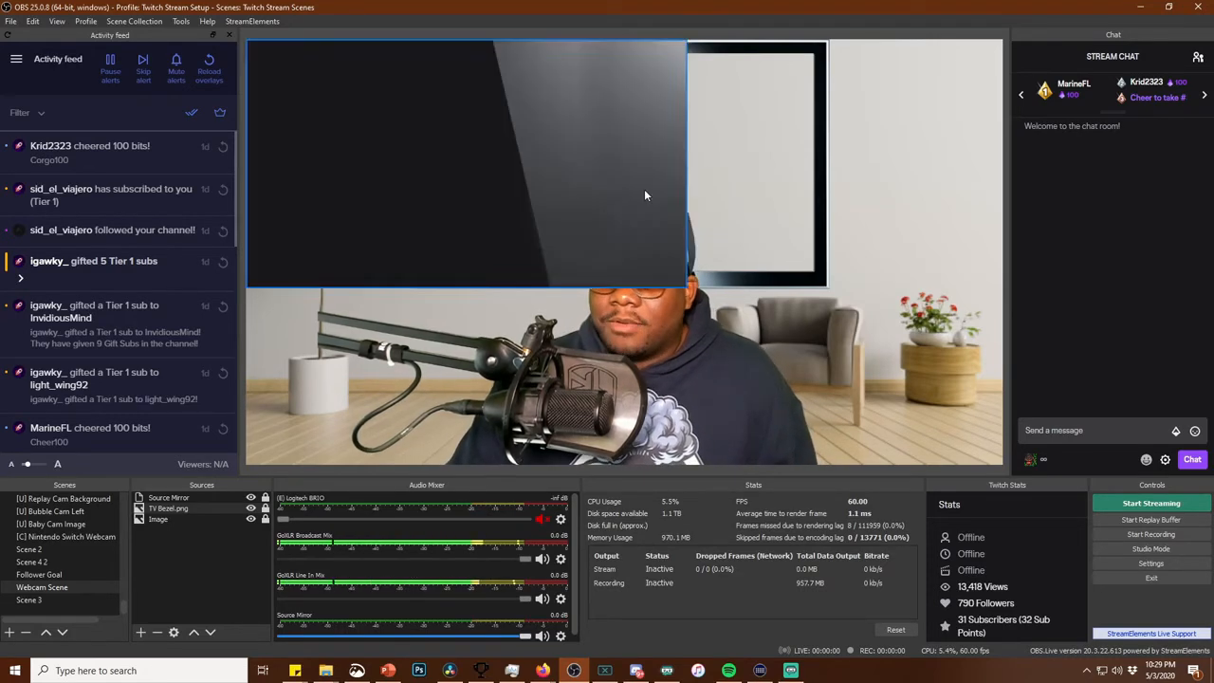
left_click_drag(464, 204, 637, 211)
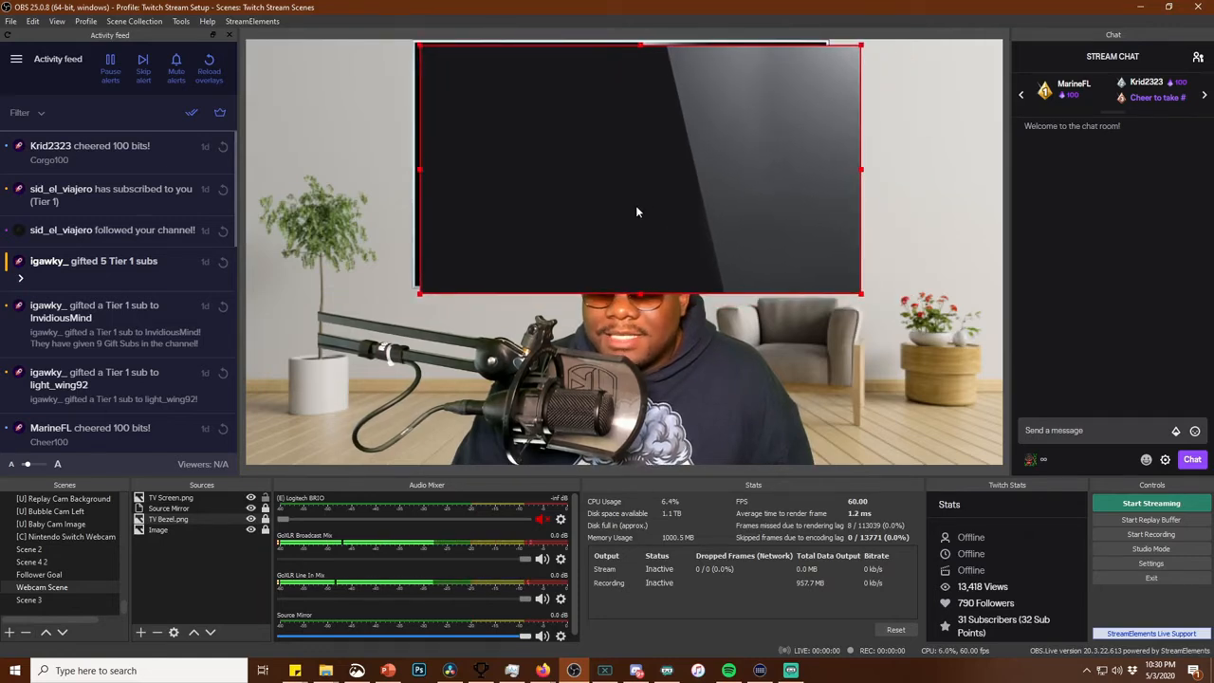
left_click_drag(862, 294, 818, 277)
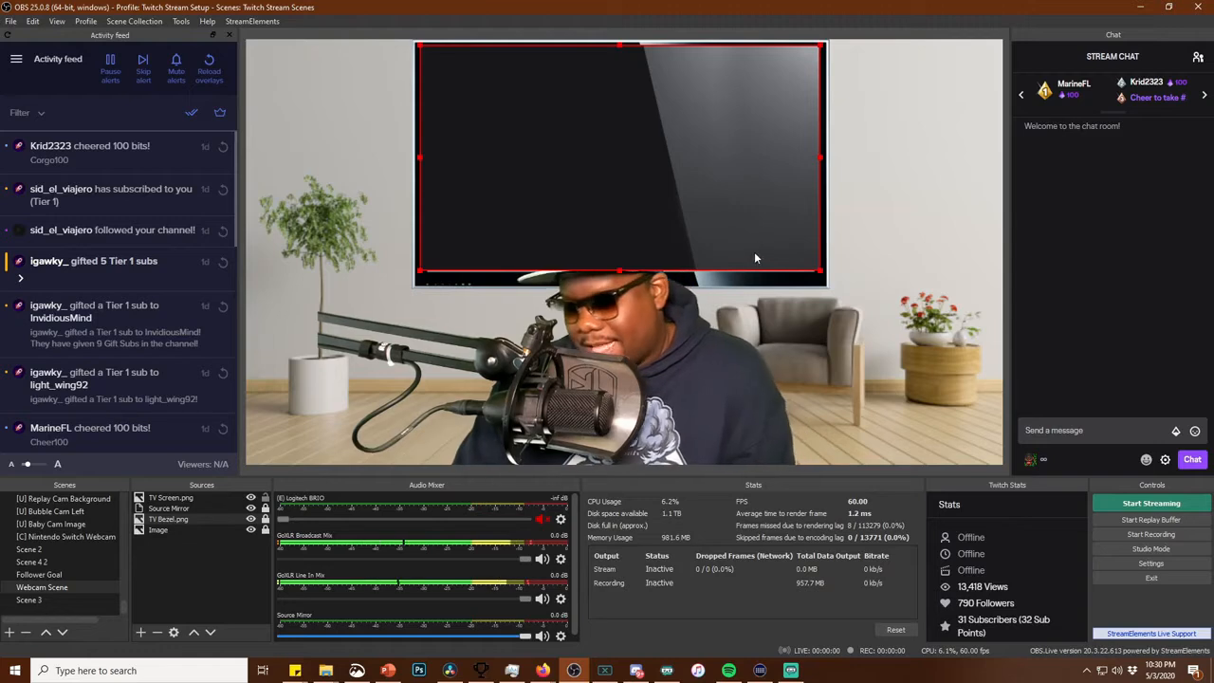
key("Down")
key("Down")
key("Down")
key("Down")
key("Down")
key("Down")
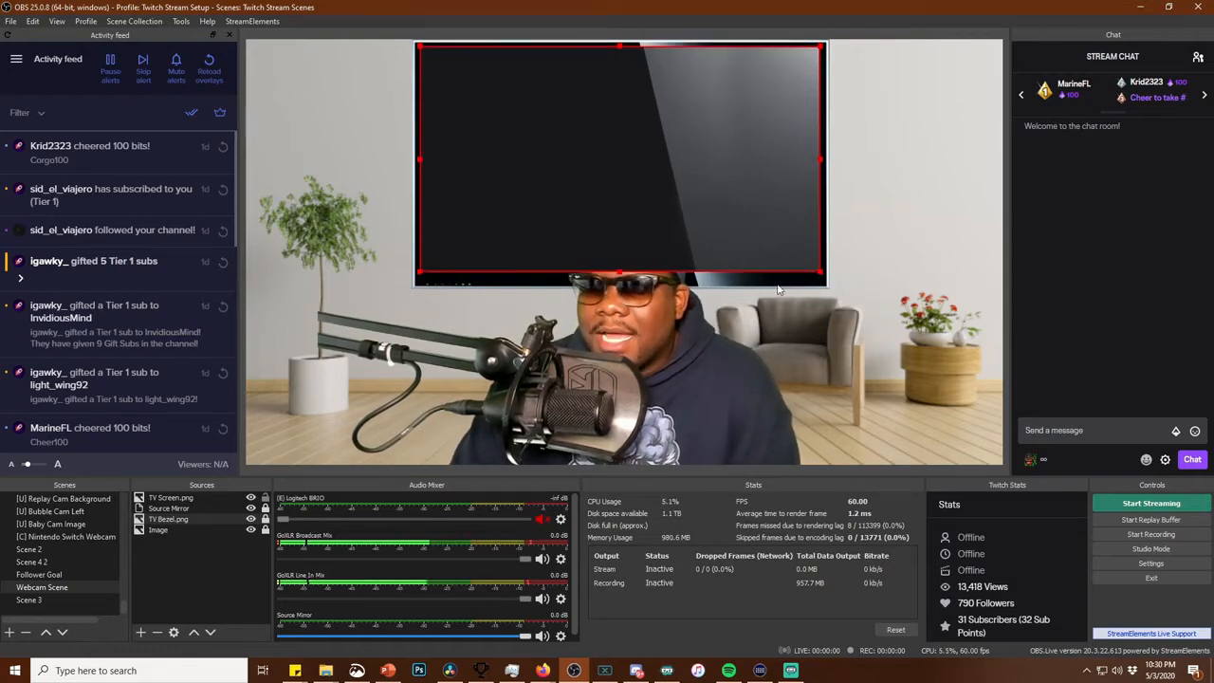
Reorder TV Screen.png directly beneath TV Bezel.png, adjust its position behind the bezel, and lock it
left_click(176, 519, "ctrl")
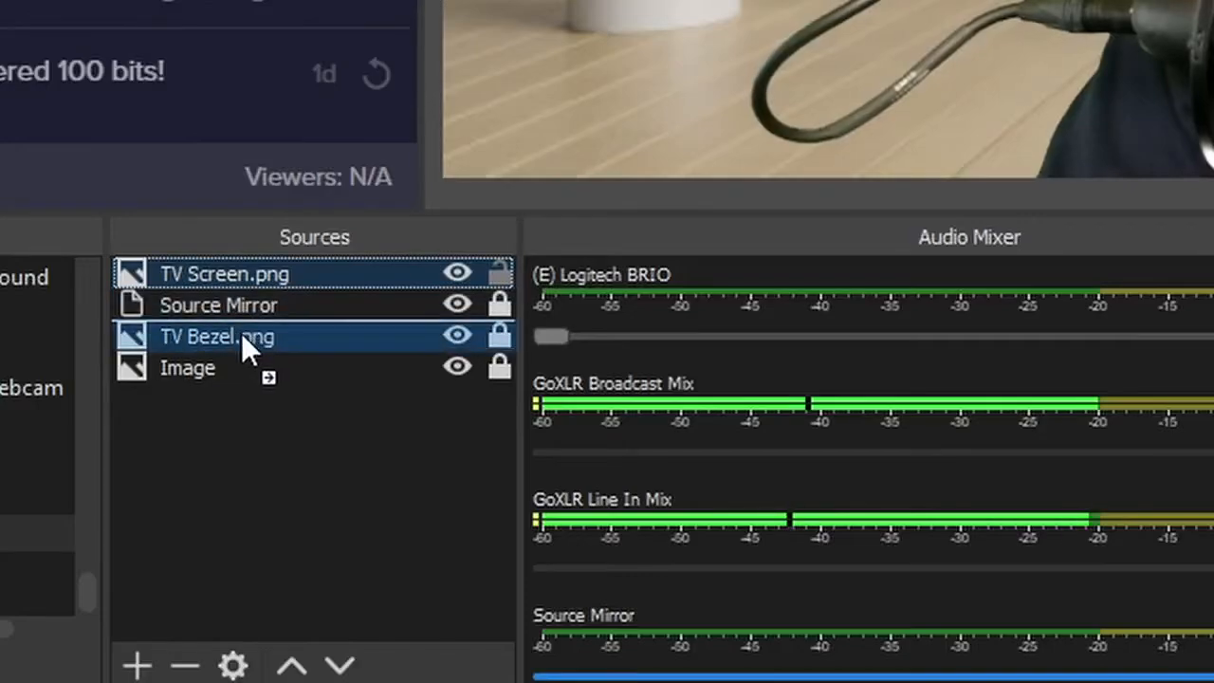
left_click_drag(241, 333, 241, 338)
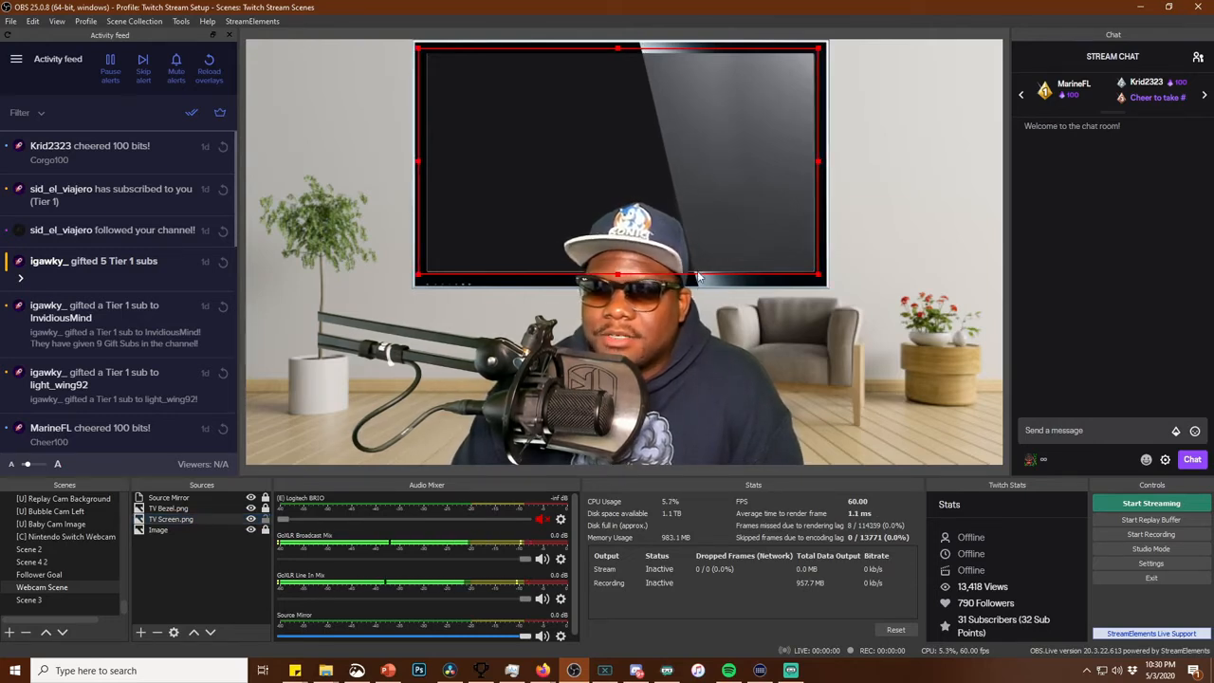
left_click(266, 520)
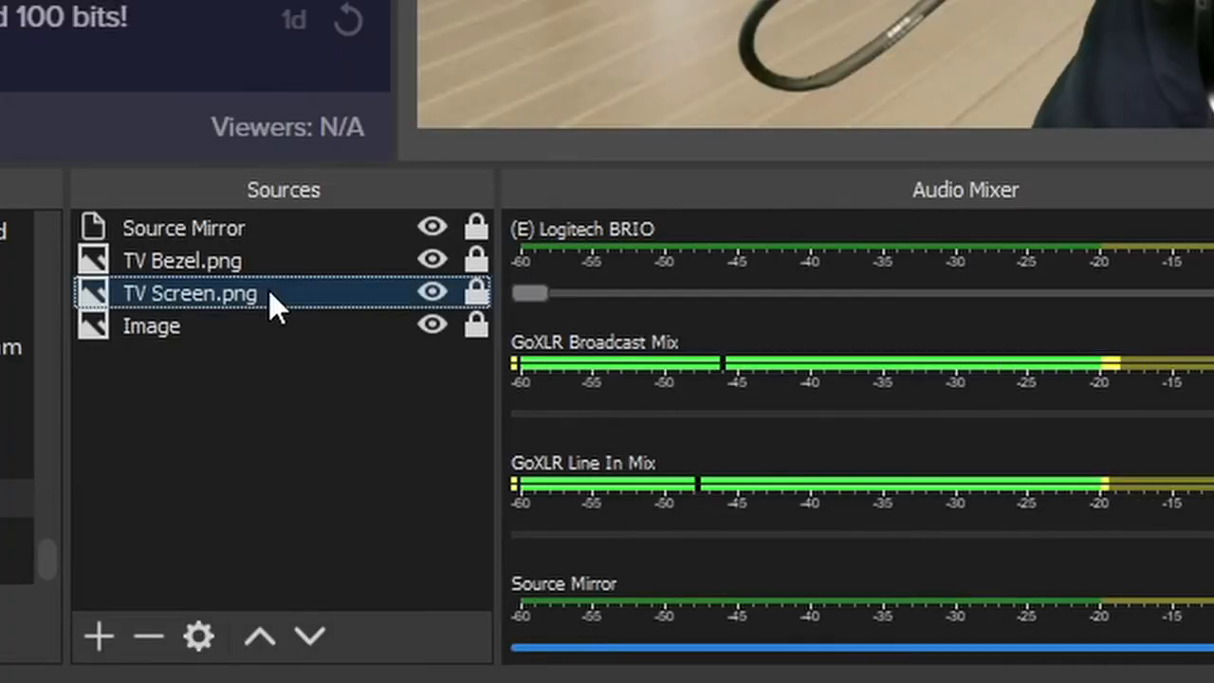
Add a Color Correction filter to the TV Screen.png source, keeping the default filter name
right_click(196, 518)
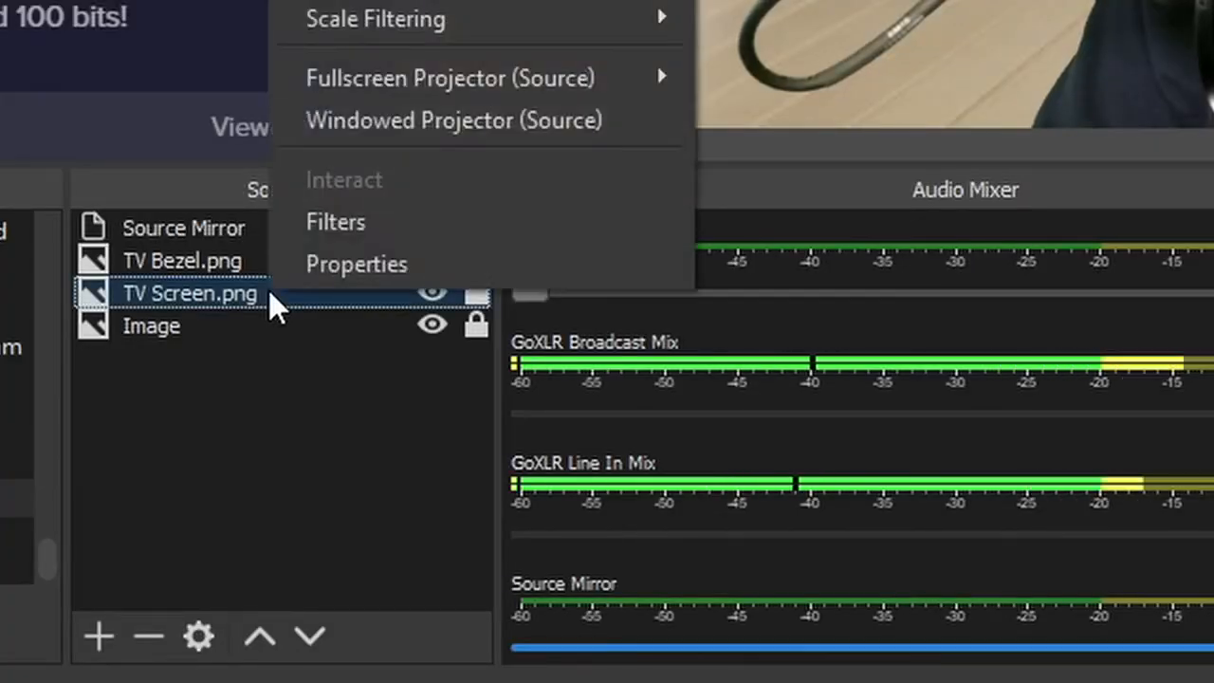
left_click(323, 228)
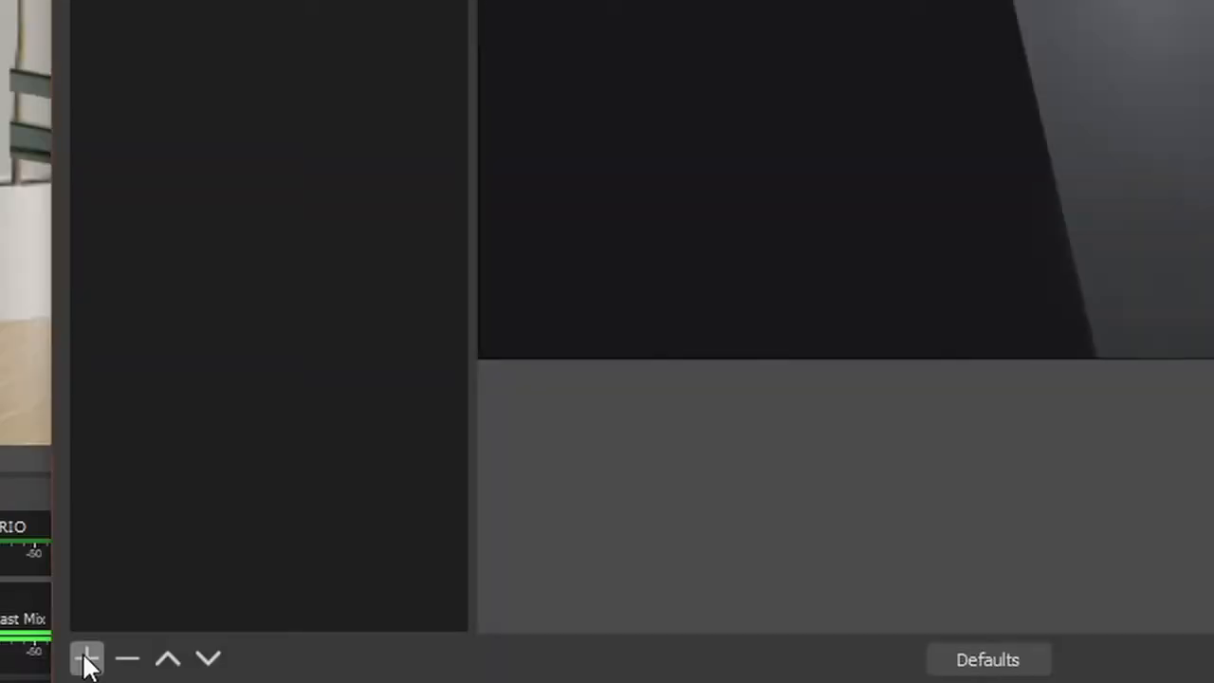
left_click(348, 552)
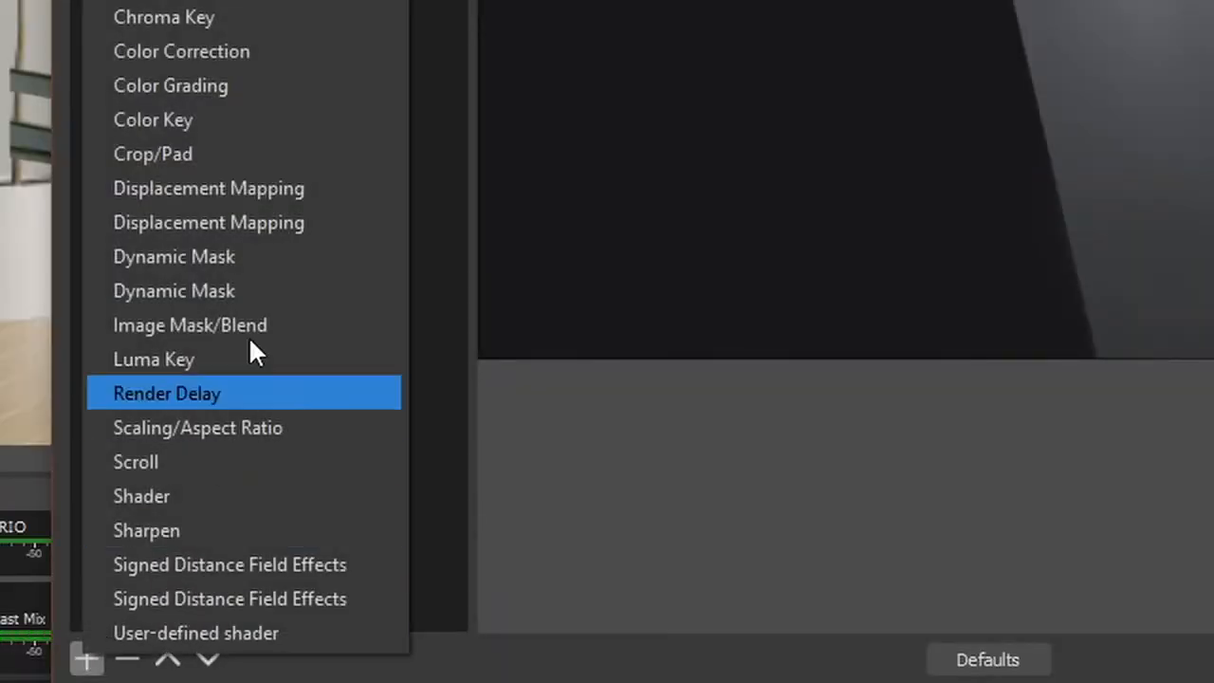
left_click(417, 311)
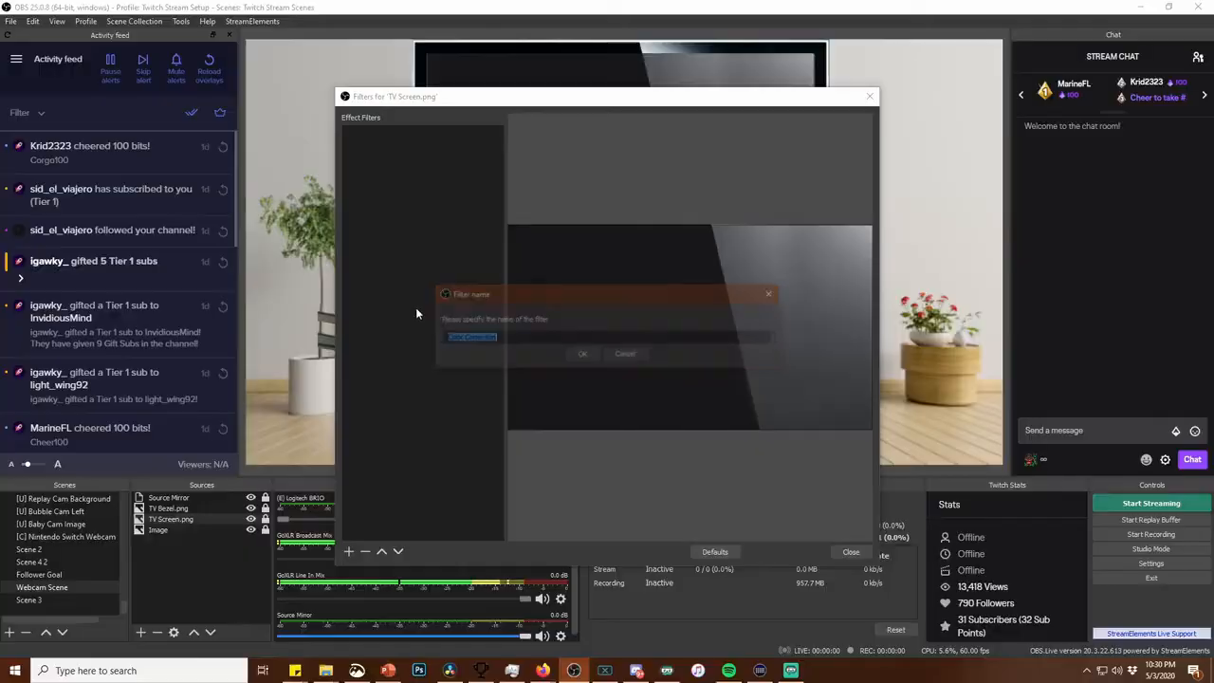
left_click(590, 353)
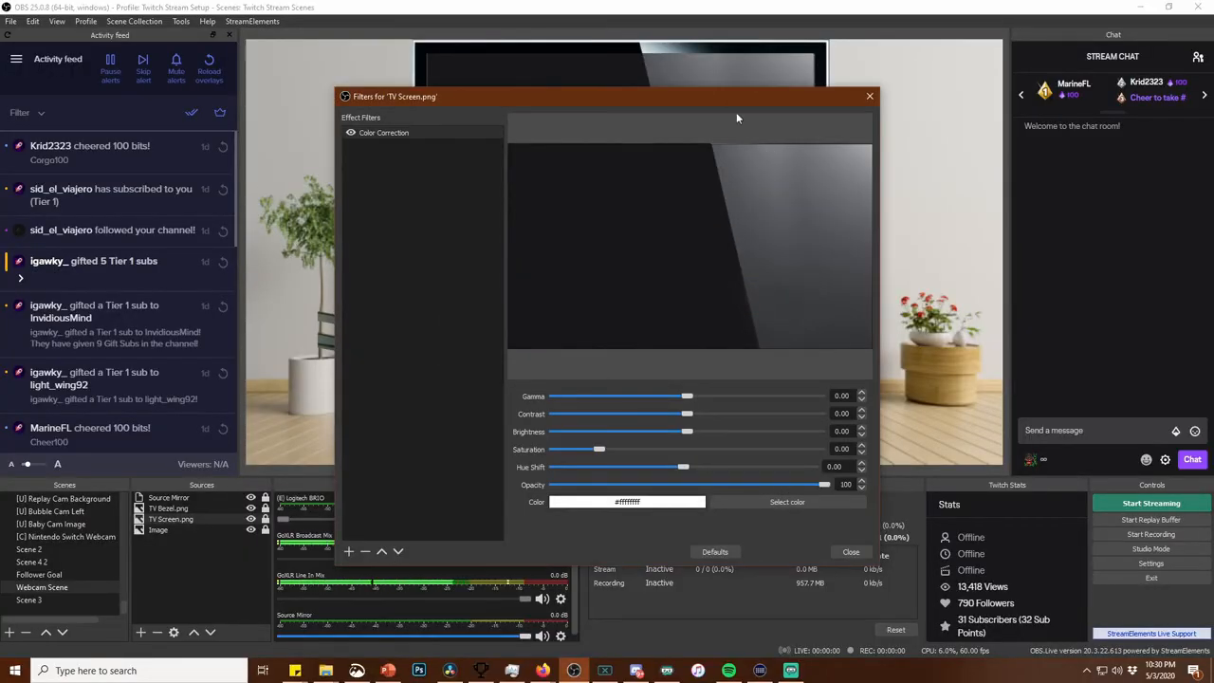
Lower the Color Correction opacity of TV Screen.png to 40, keeping the TV preview in view, and close the filters
left_click_drag(710, 113, 467, 238)
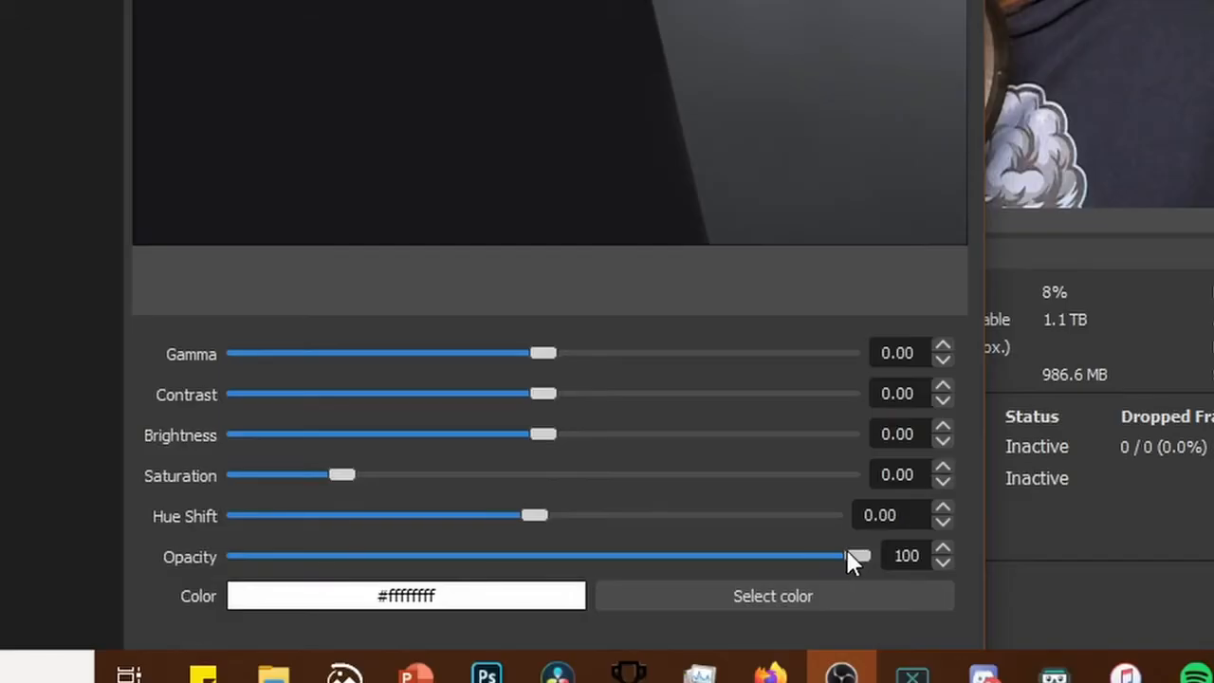
left_click_drag(862, 557, 581, 590)
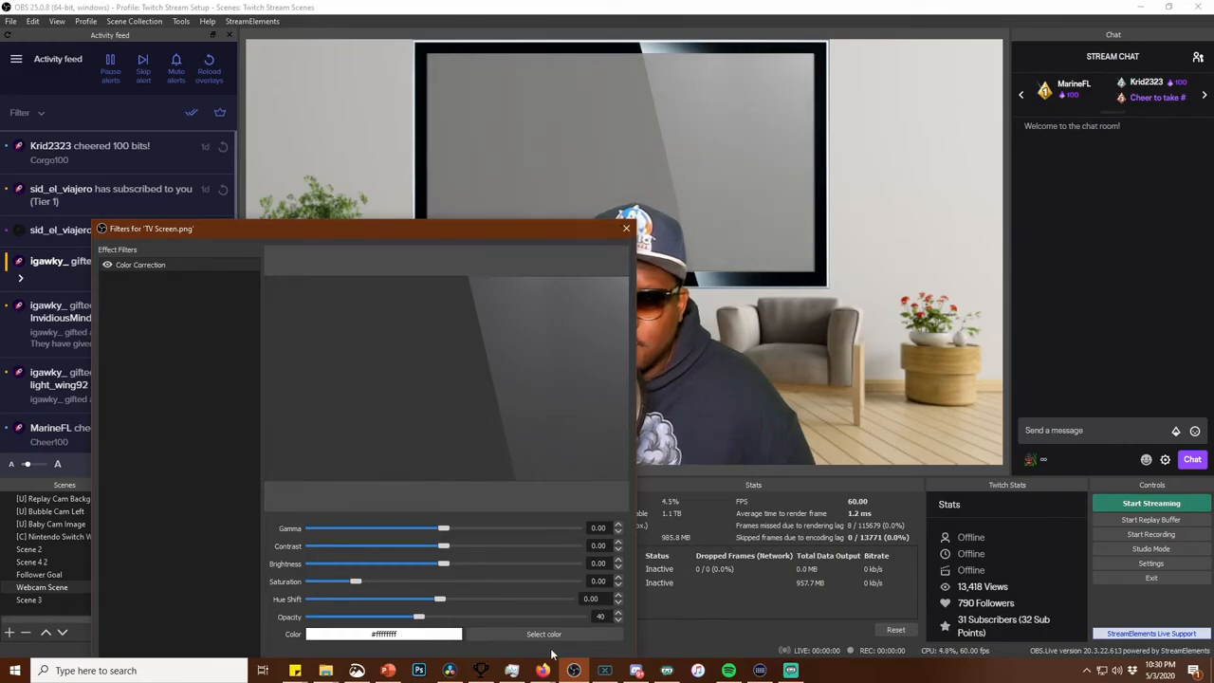
left_click_drag(572, 230, 569, 162)
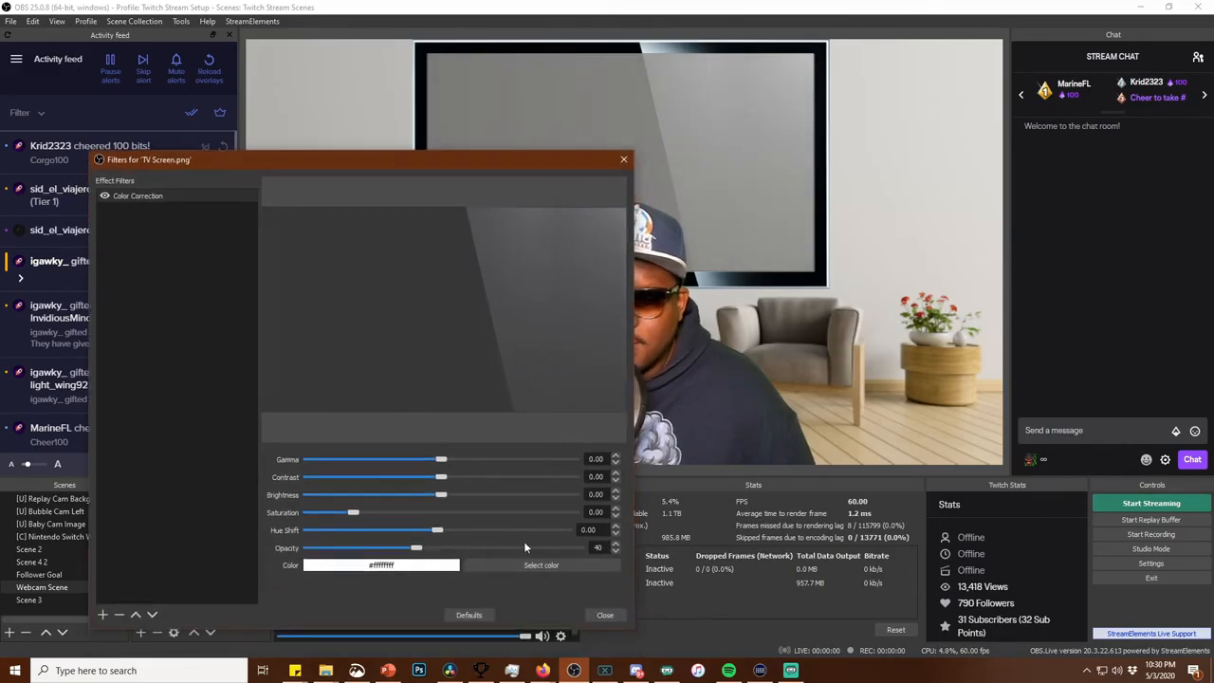
left_click(604, 615)
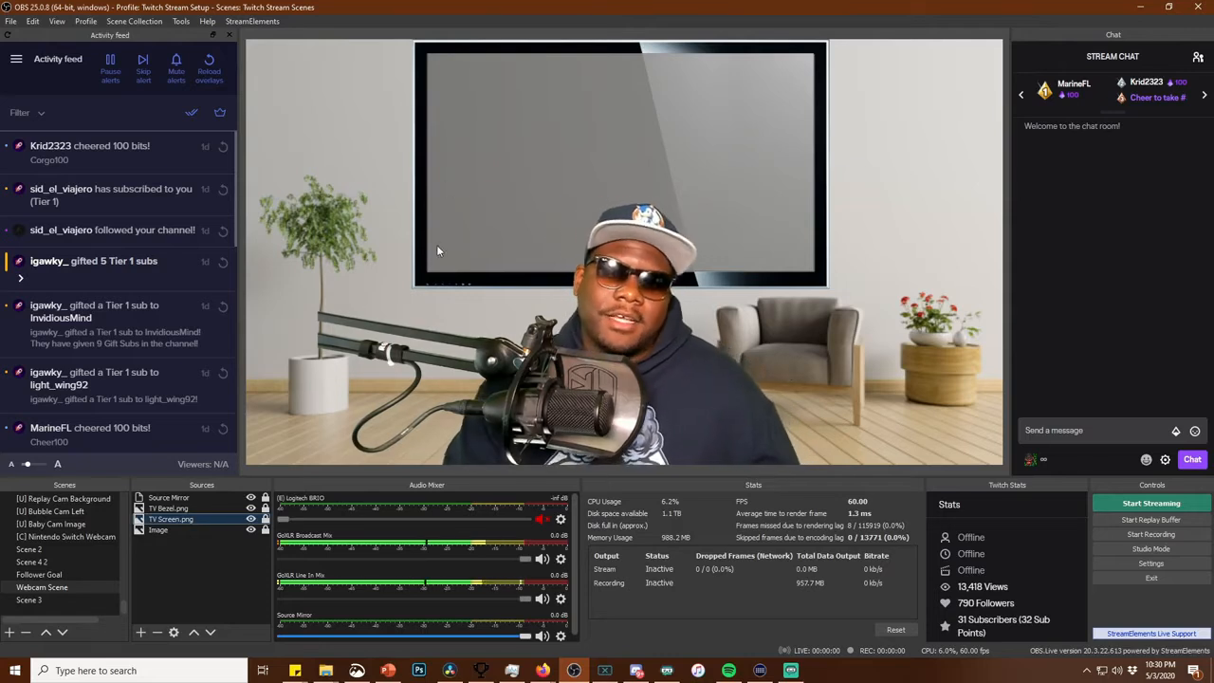